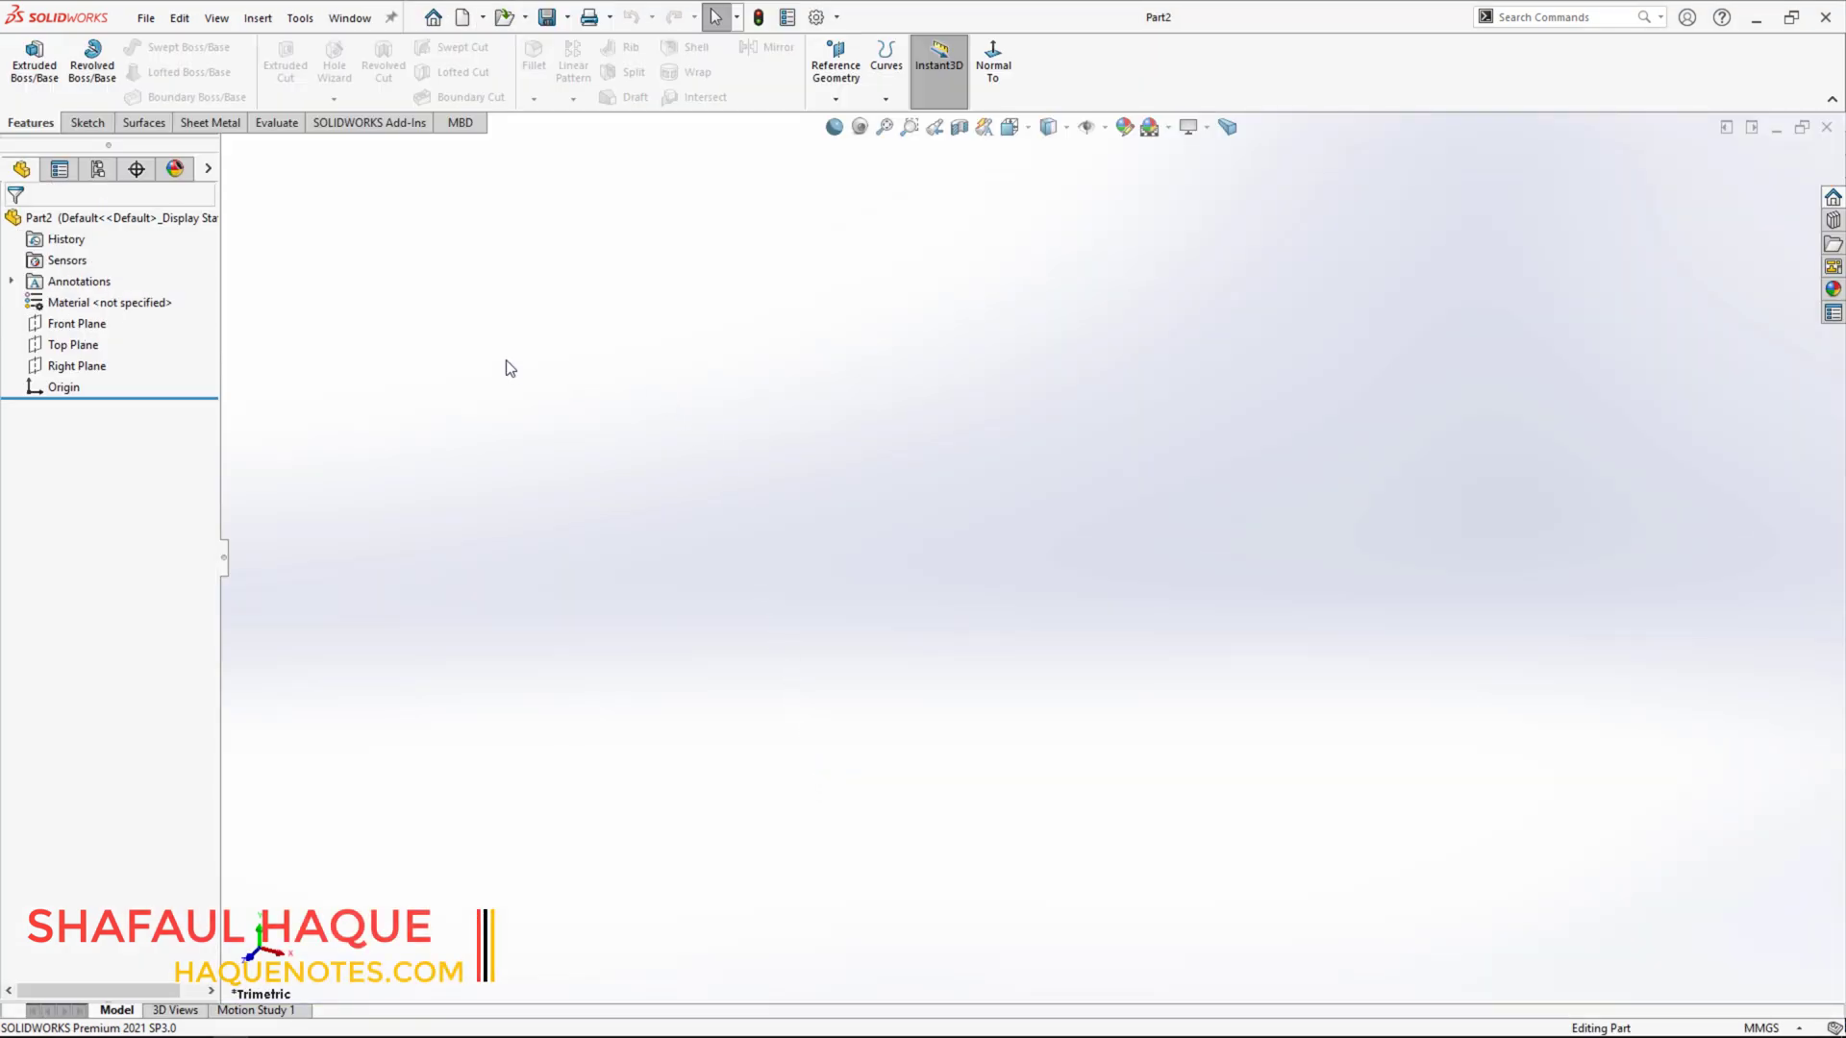
Start a sketch on the Front Plane and draw a center rectangle about 88 by 50 mm, offset up and to the right of the origin.
left_click(83, 324)
left_click(97, 292)
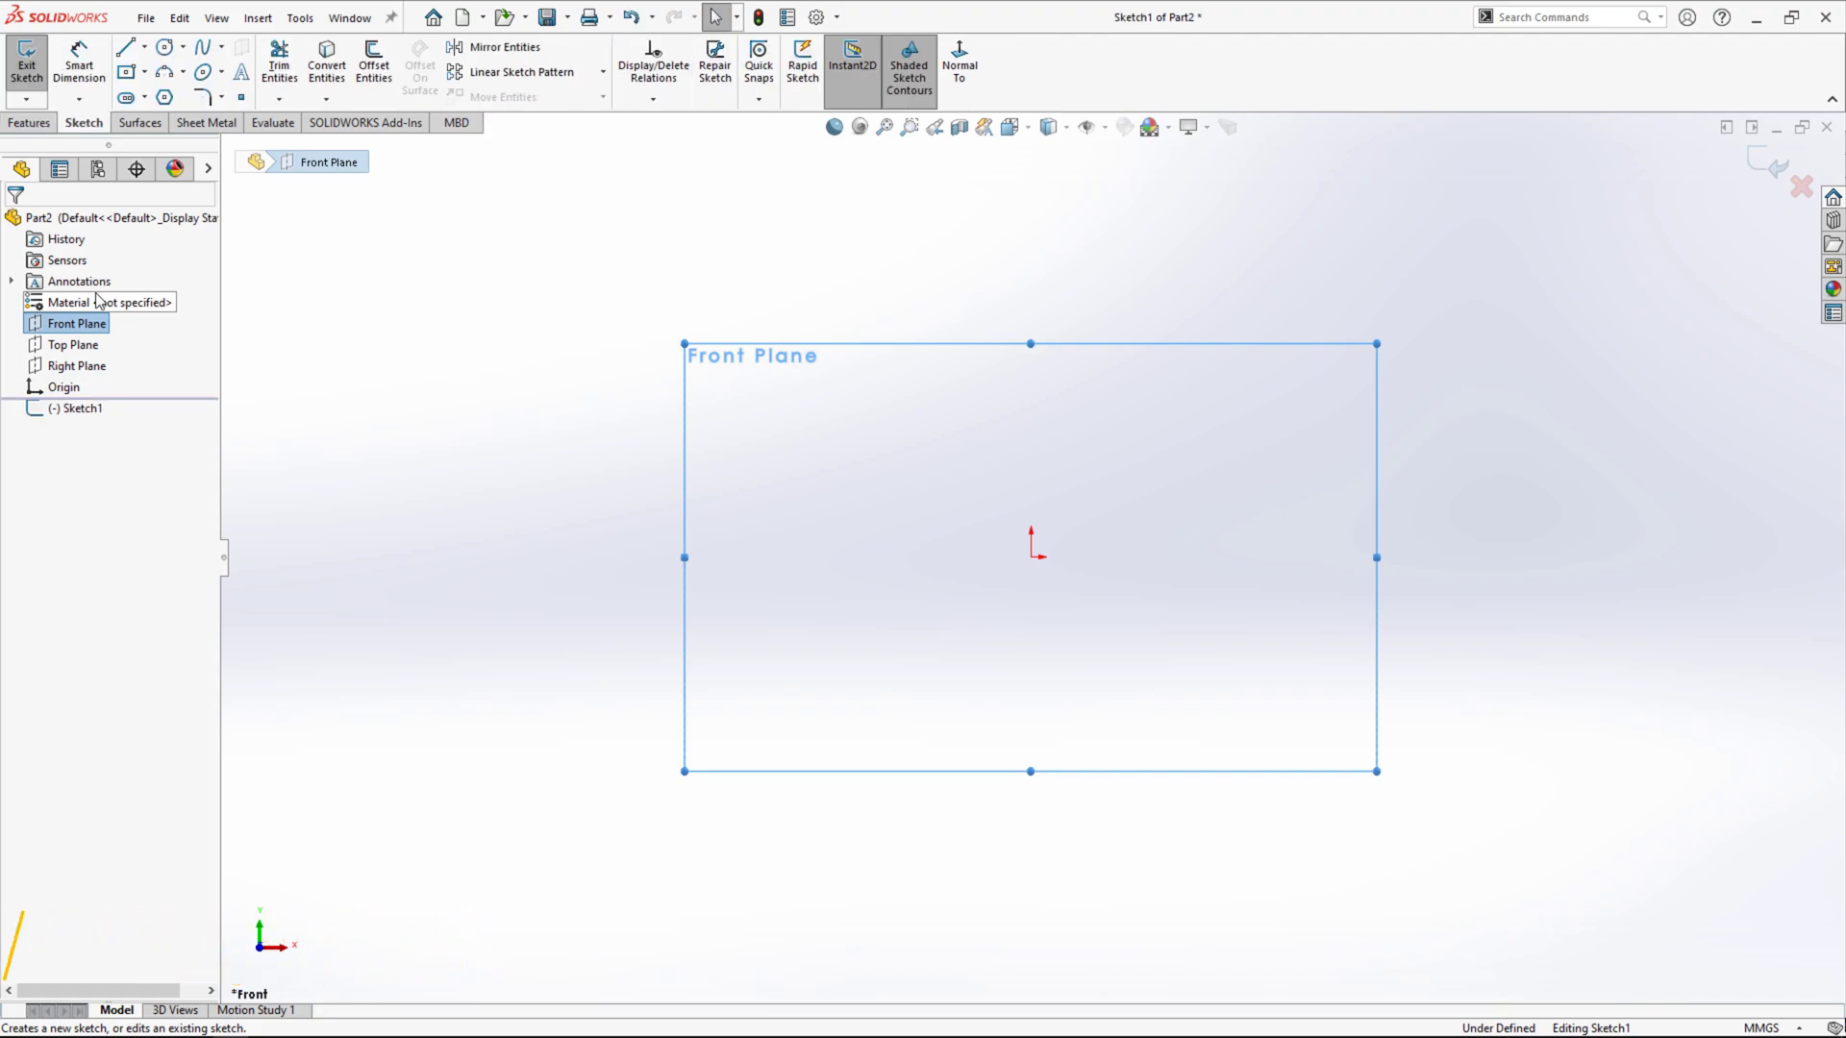
left_click(126, 73)
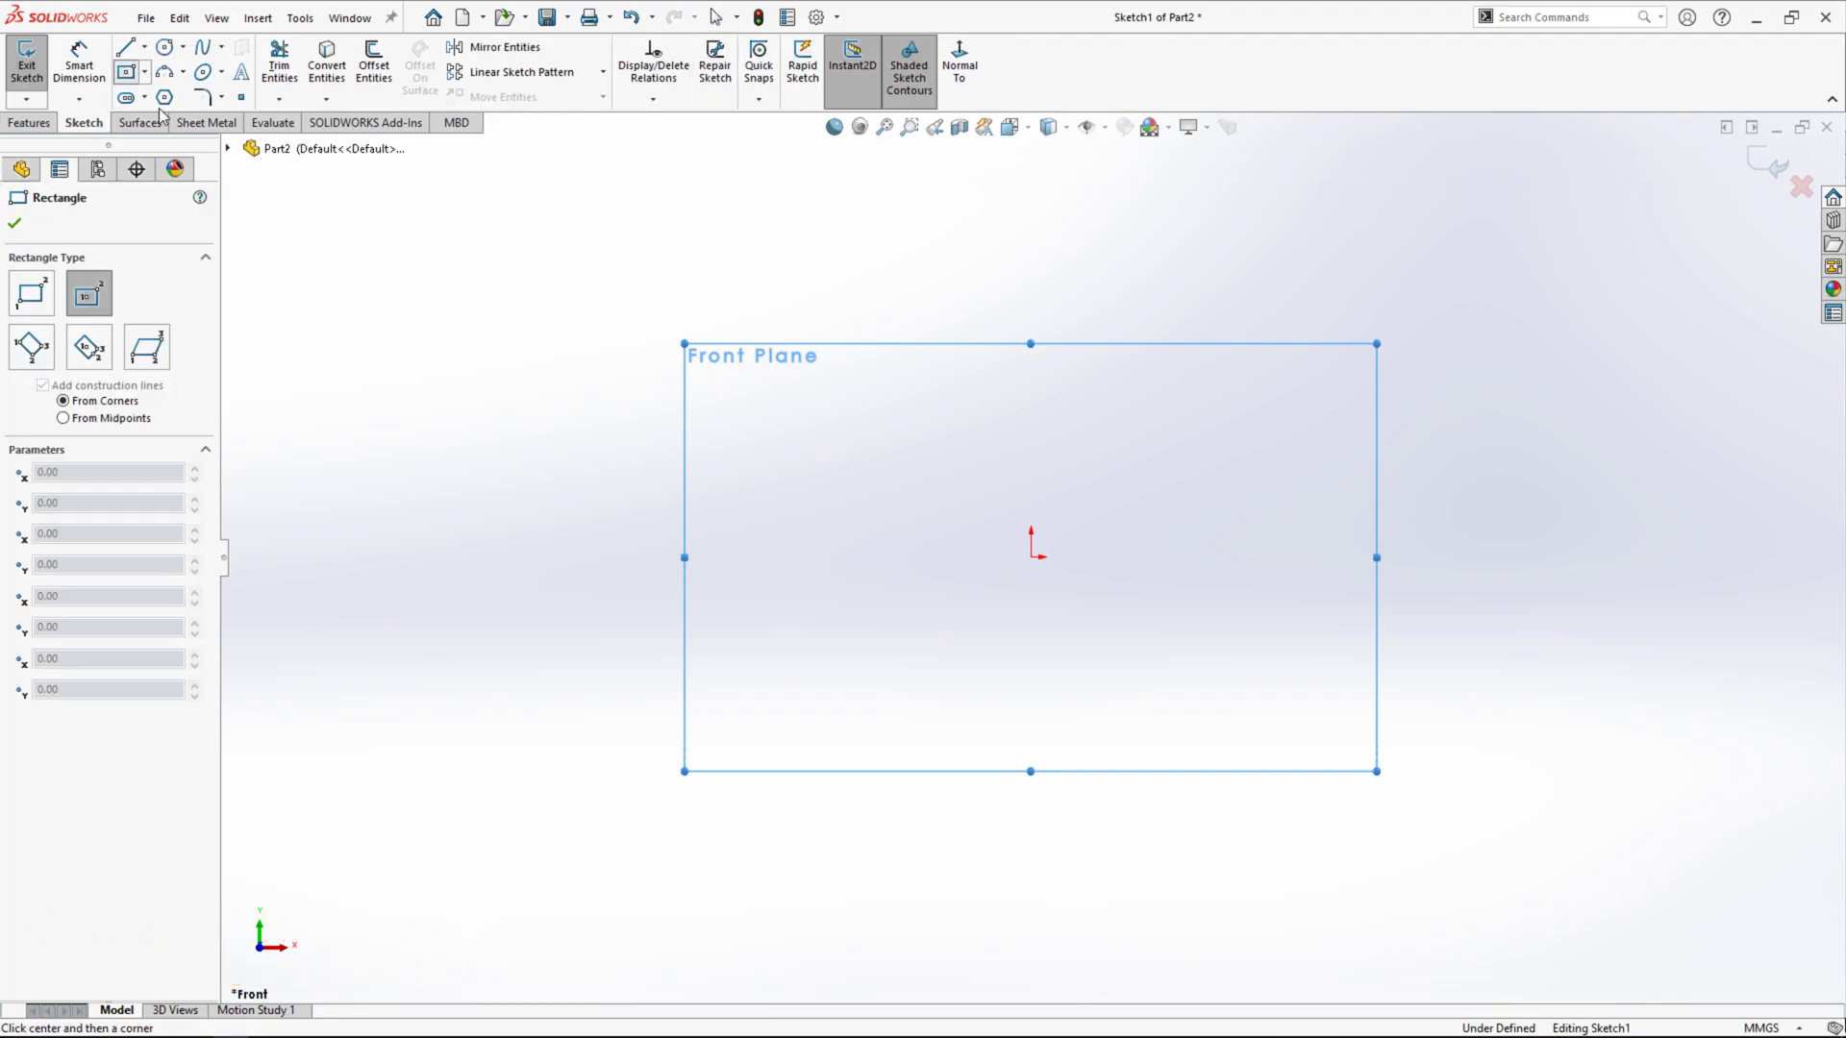
left_click(1290, 460)
left_click(1463, 557)
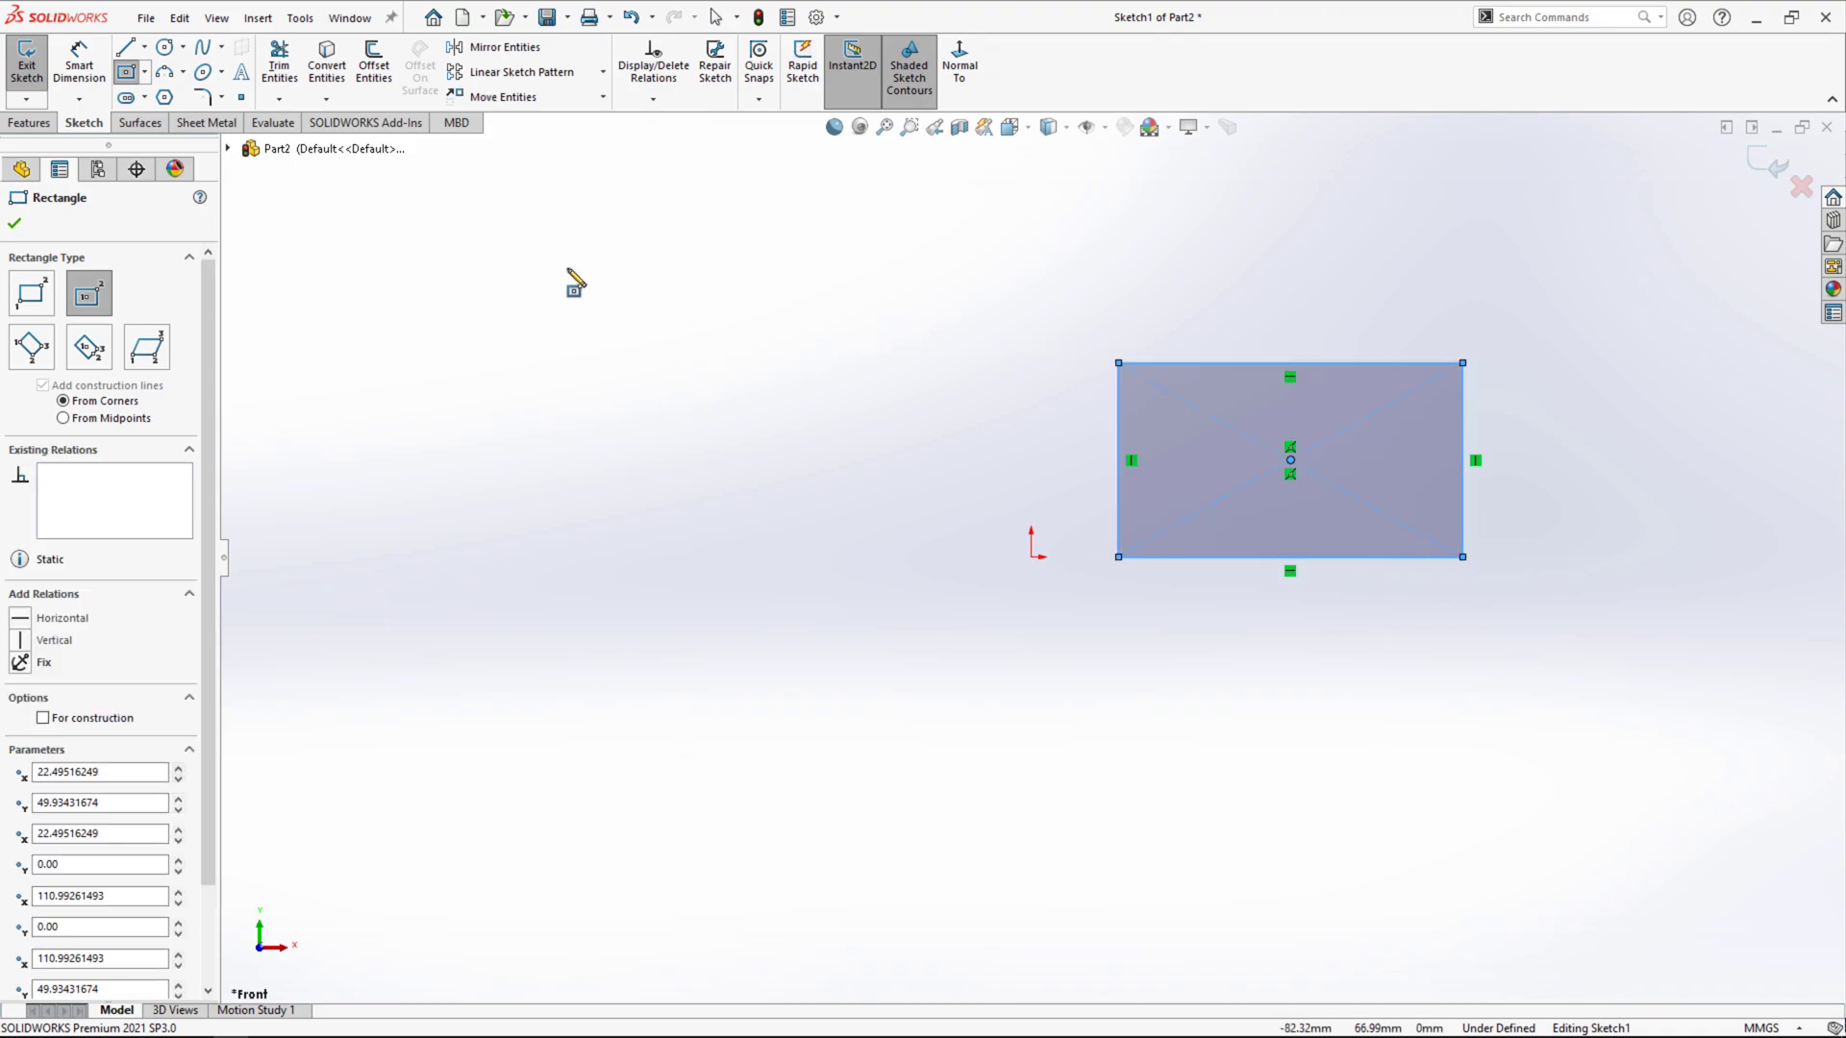
right_click(483, 272)
left_click(512, 270)
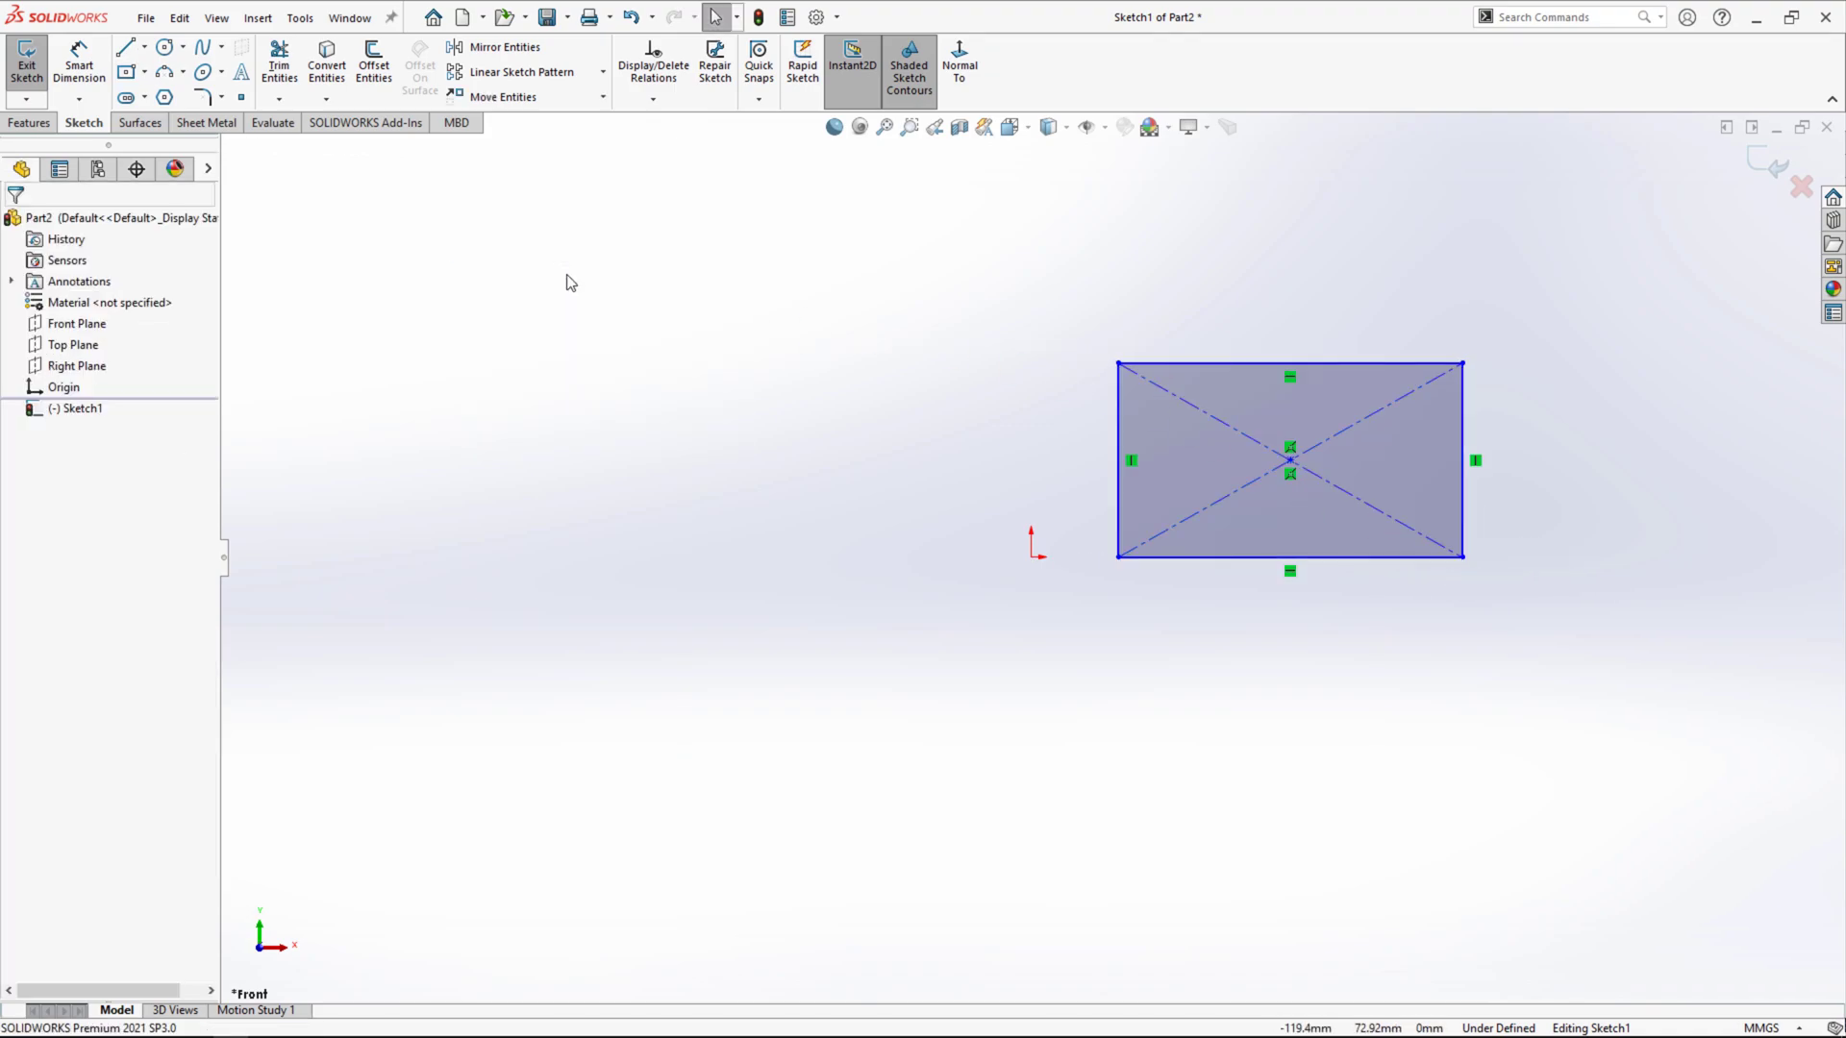
Sketch a circle inside the rectangle, centered to the left of the rectangle's center and kept within its edges.
left_click(164, 47)
mouse_move(1234, 460)
left_mouse_down()
mouse_move(1289, 478)
mouse_move(1297, 517)
left_mouse_up()
left_click(15, 223)
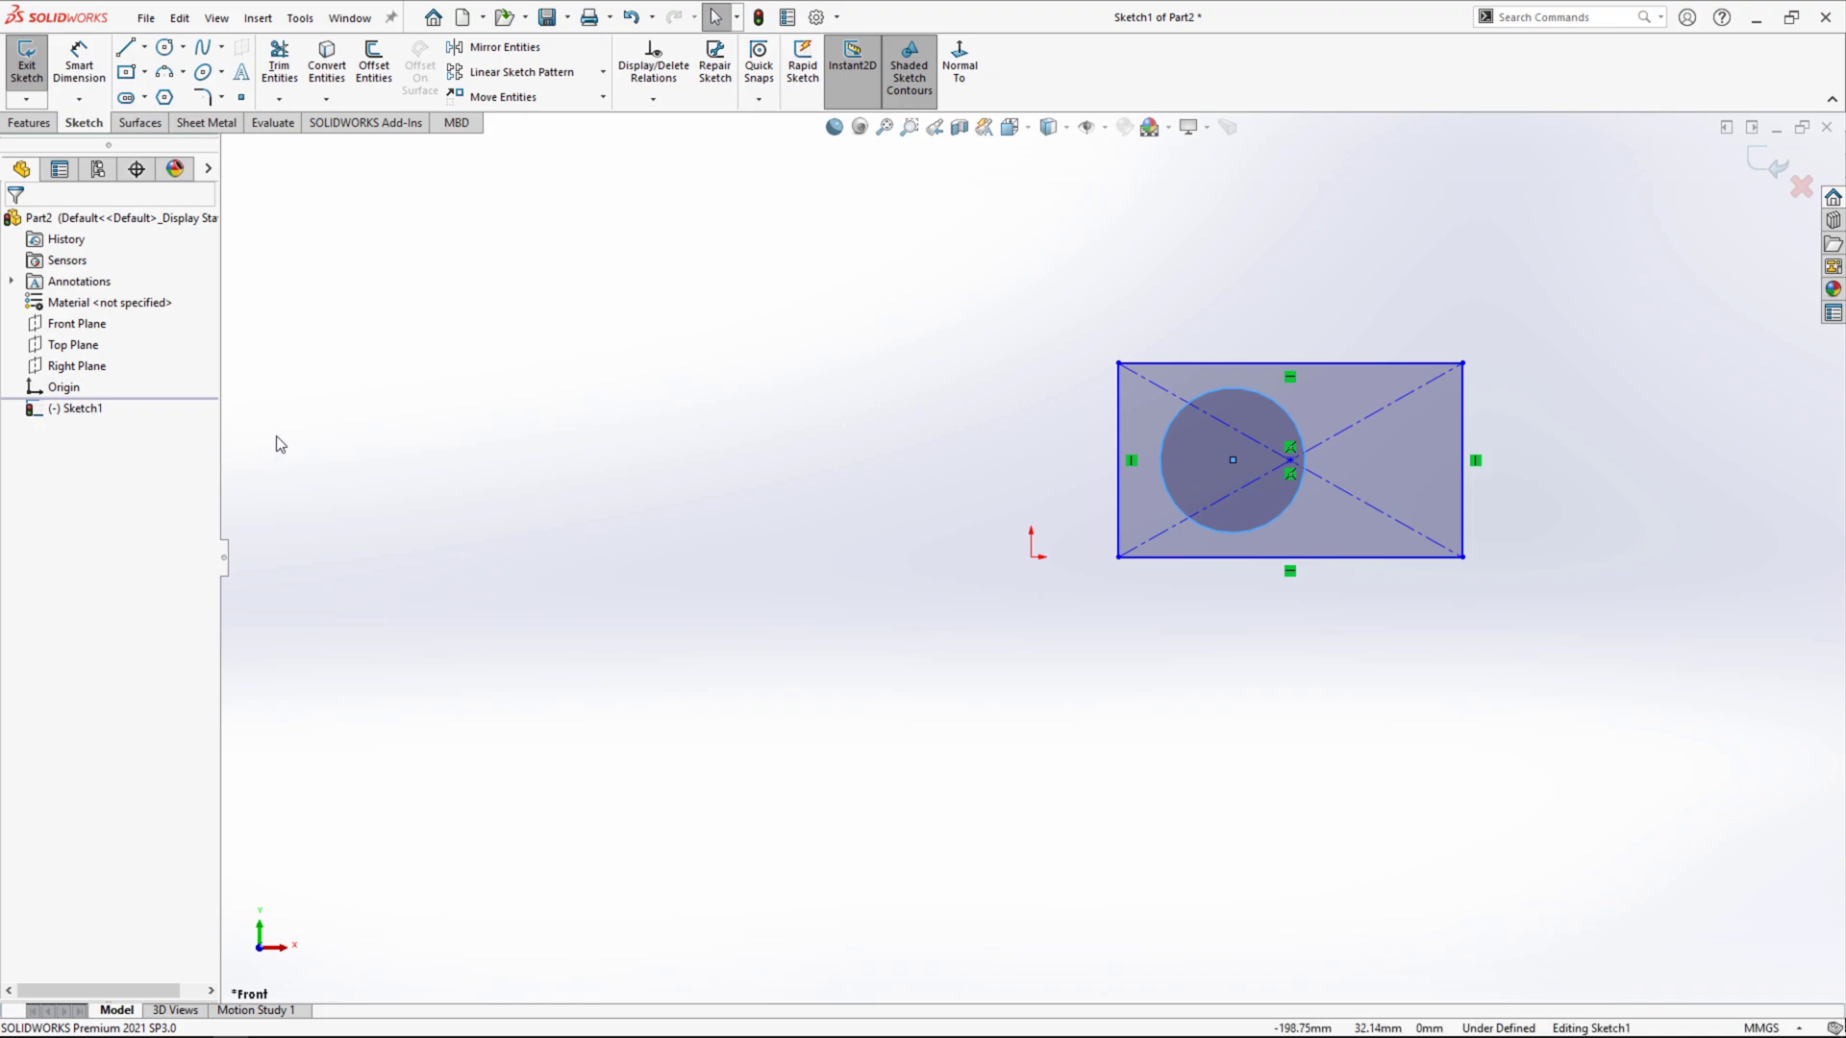
Extrude the rectangle with its circular hole as a blind boss 10 mm deep.
left_click(27, 123)
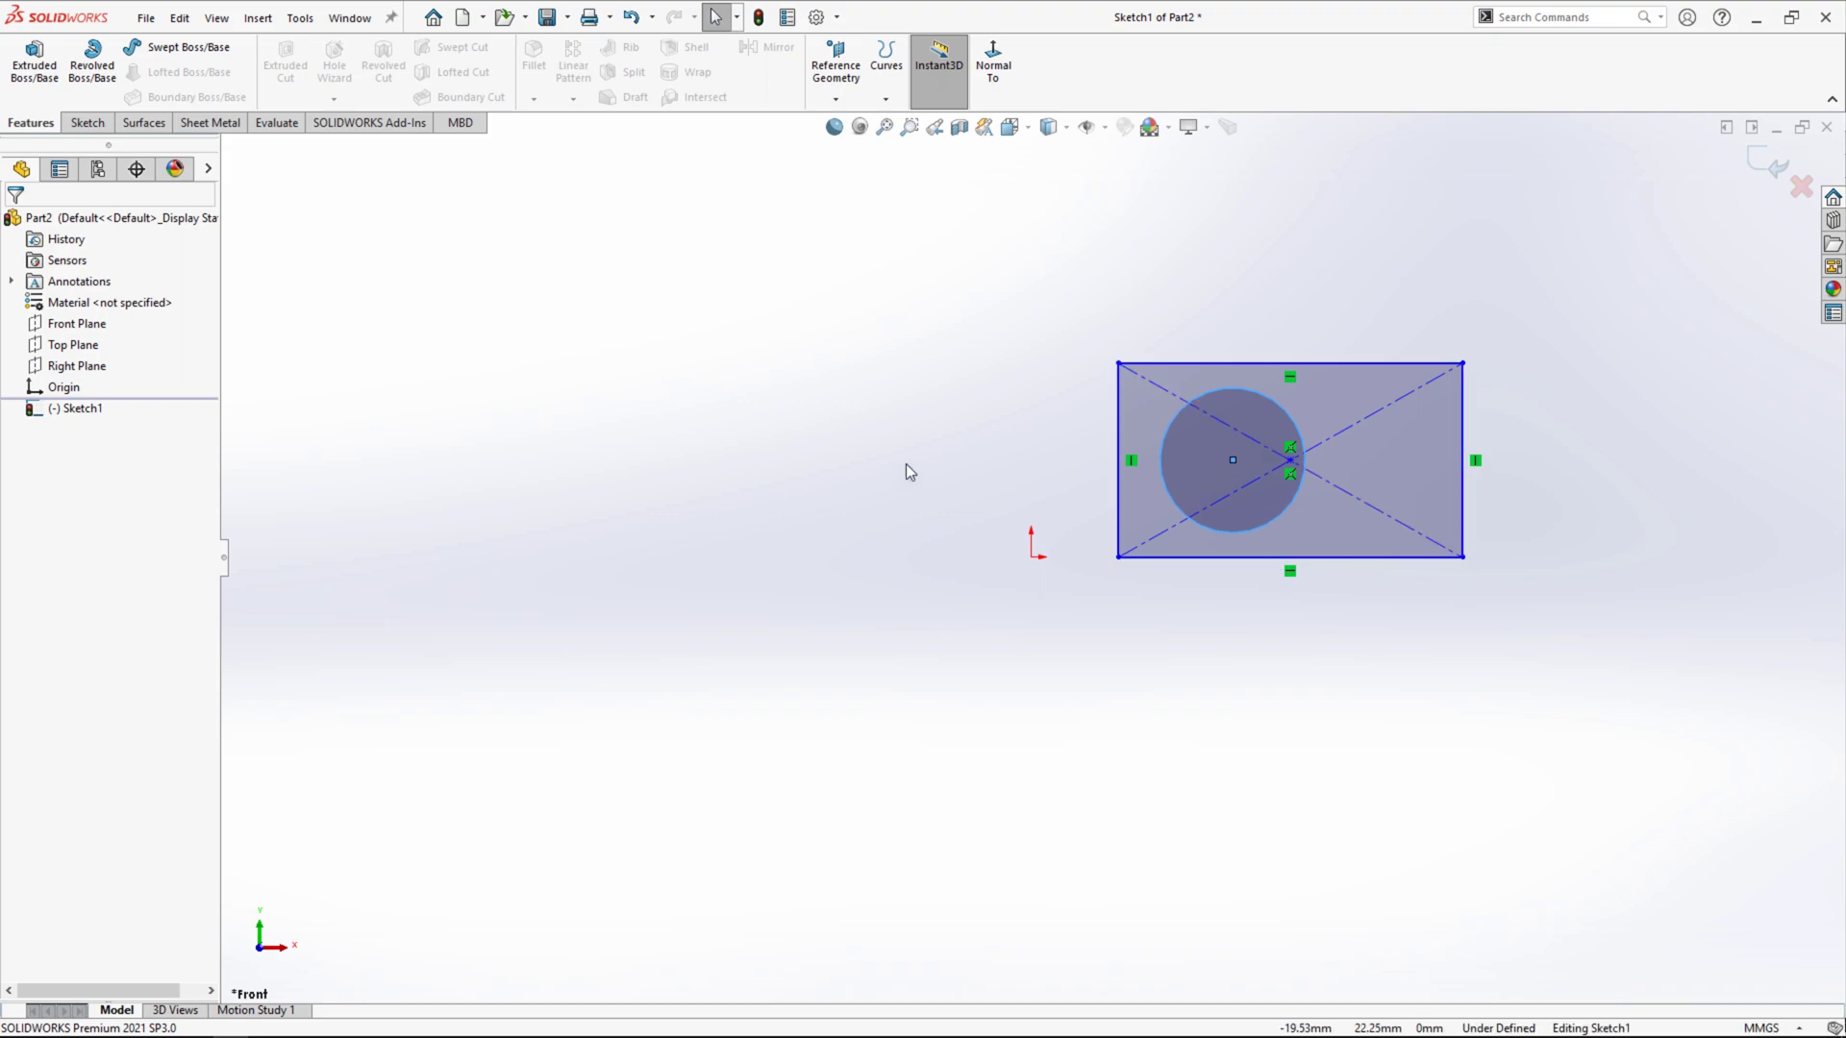
left_click(35, 77)
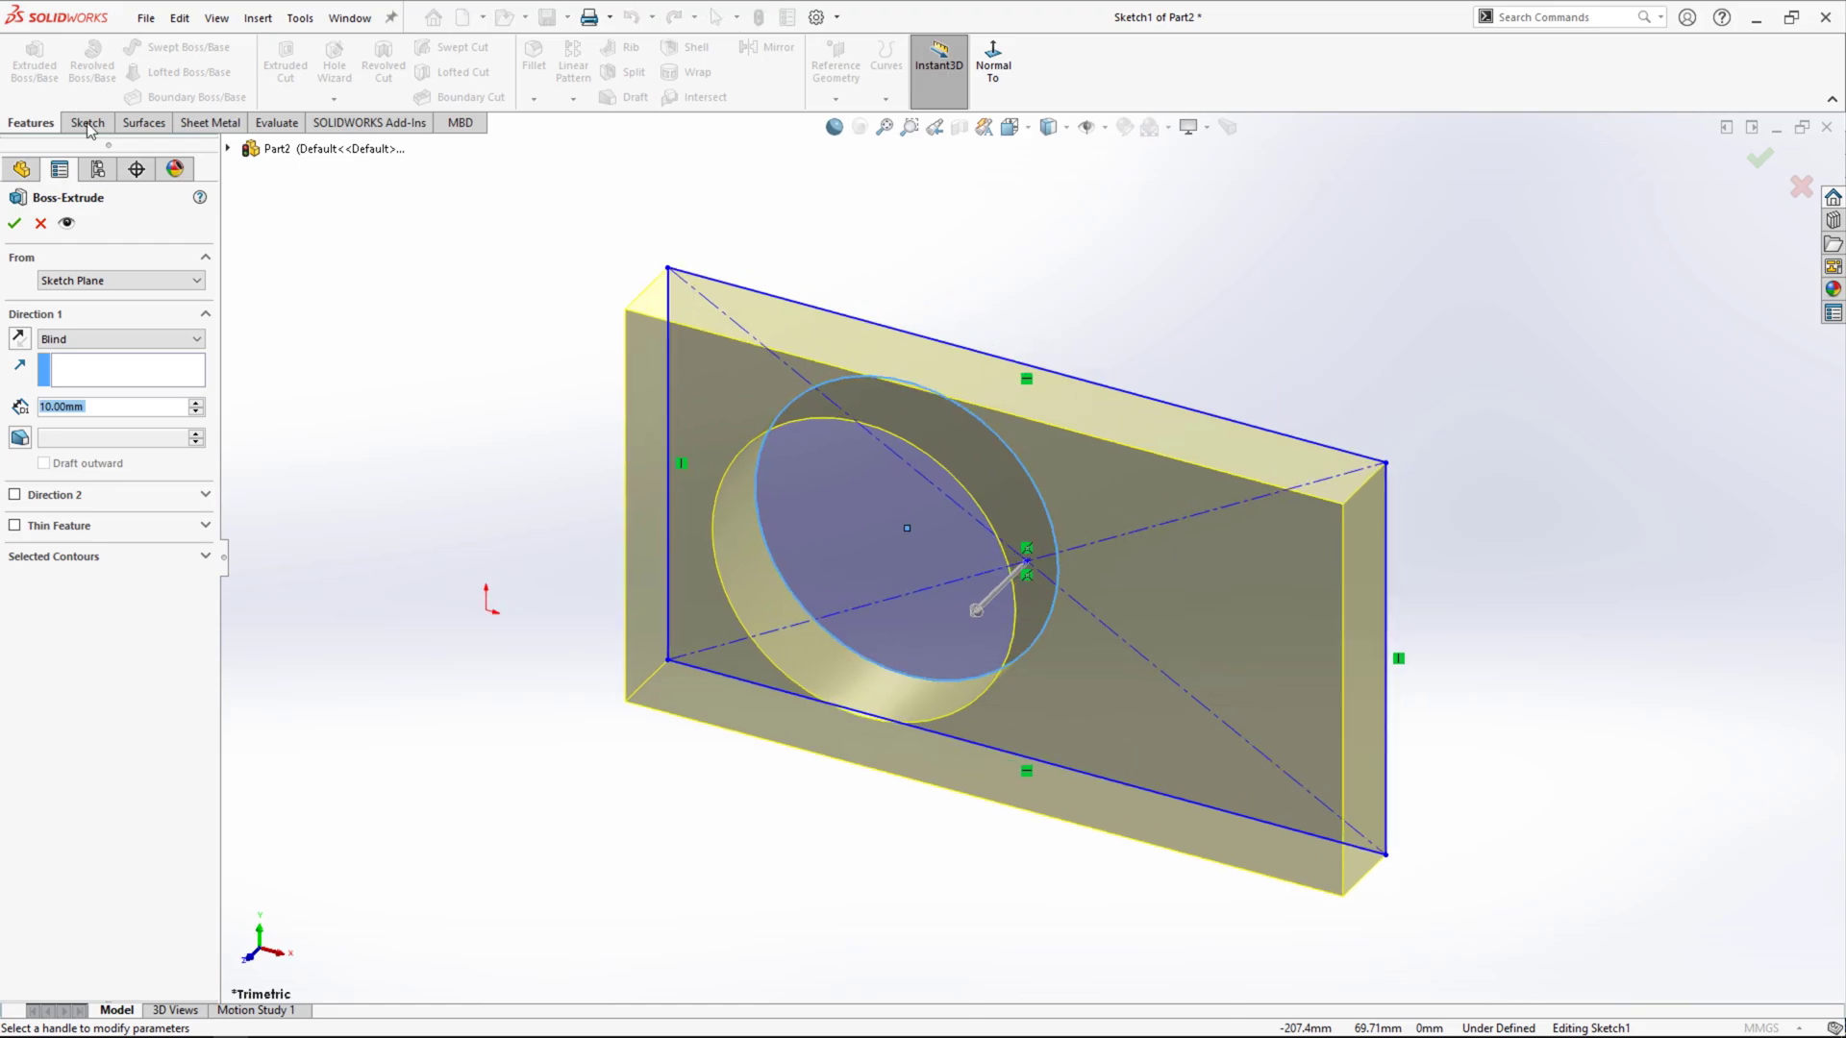
middle_click_drag(520, 385, 470, 510)
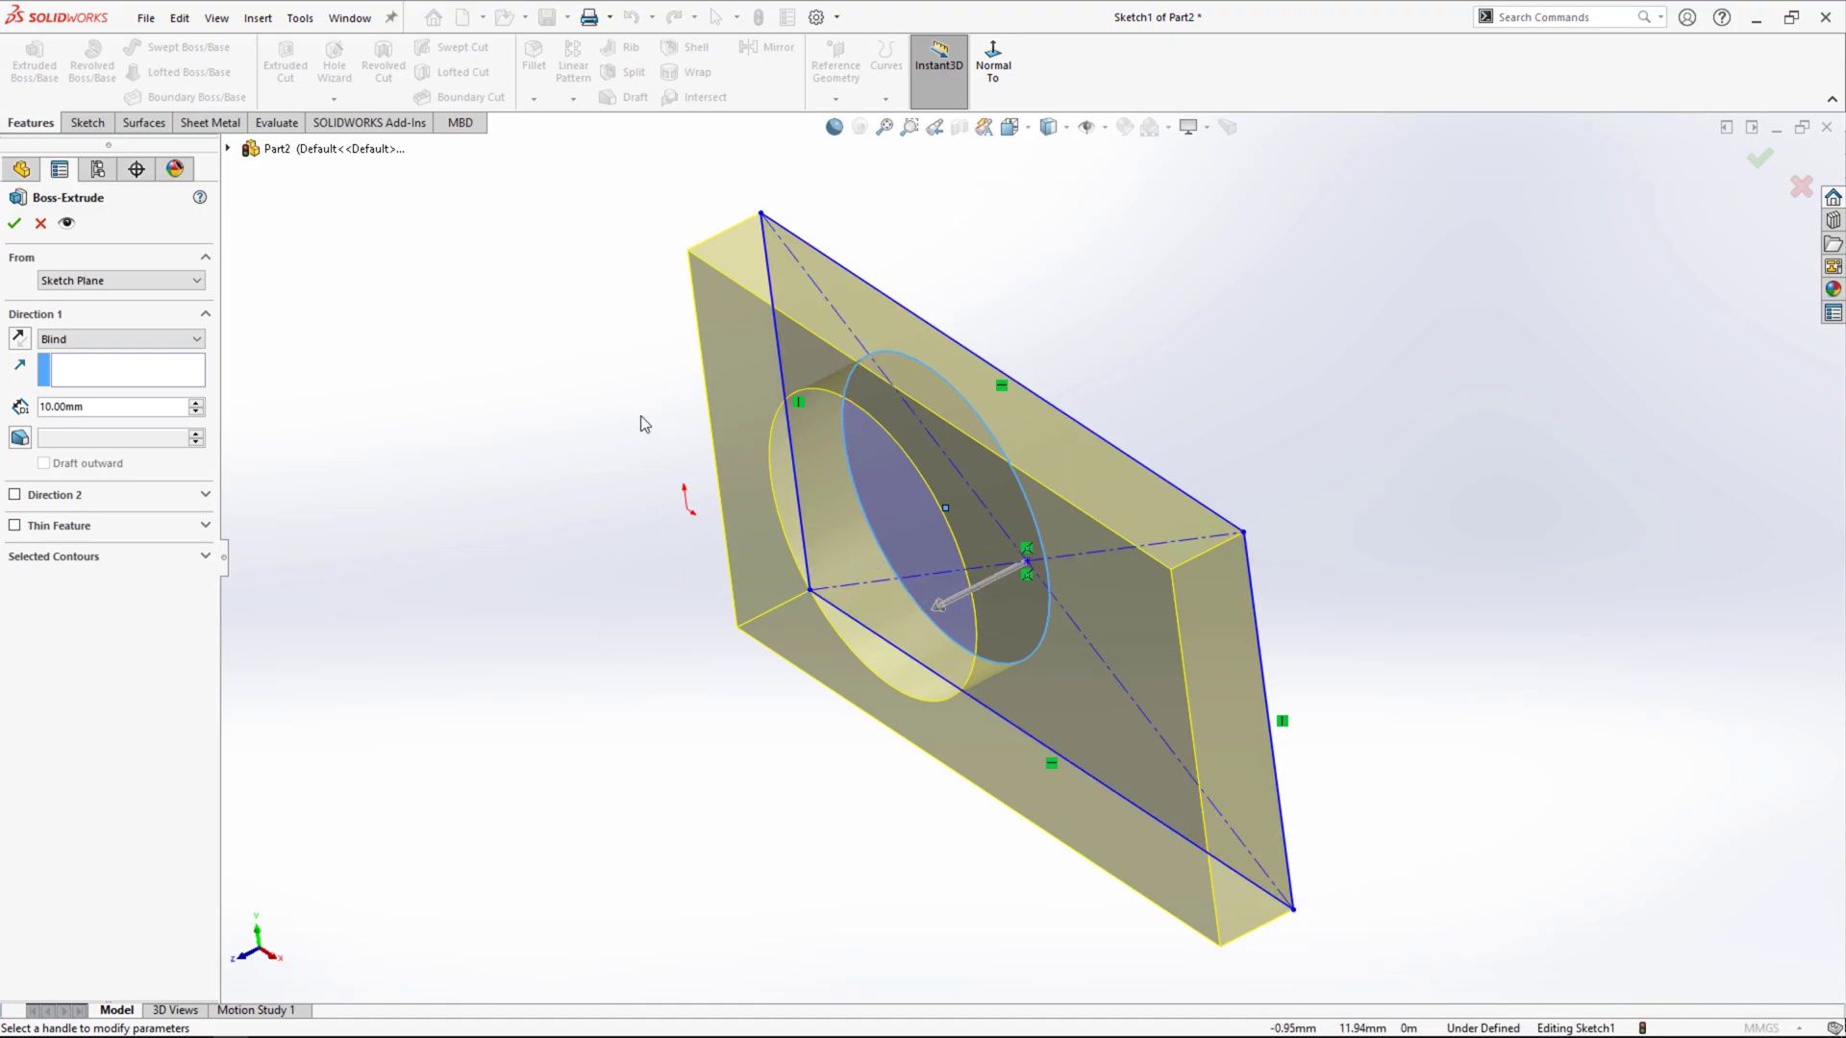
left_click(14, 224)
Edit the extrusion's sketch, enlarge the circle around the whole rectangle to a radius of about 69.5 mm, and rebuild the part.
middle_click_drag(615, 474, 605, 628)
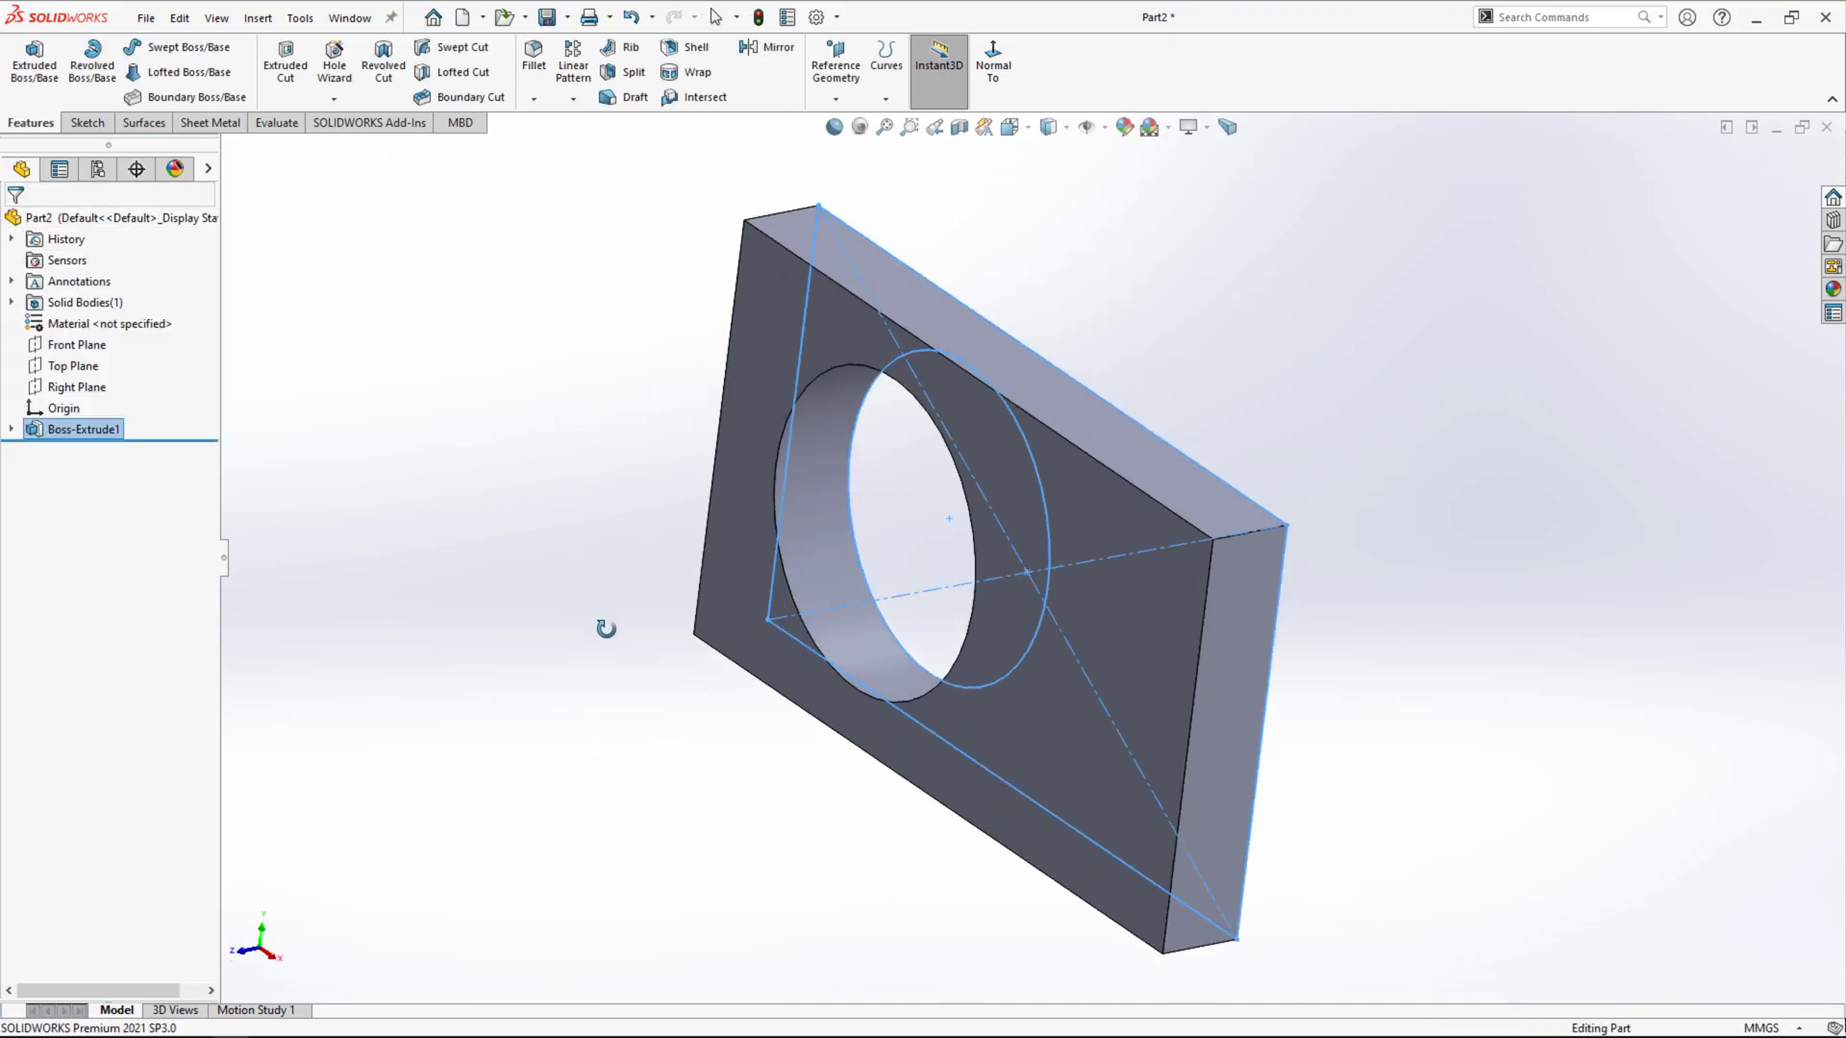
middle_click_drag(742, 478, 716, 519)
left_click(13, 431)
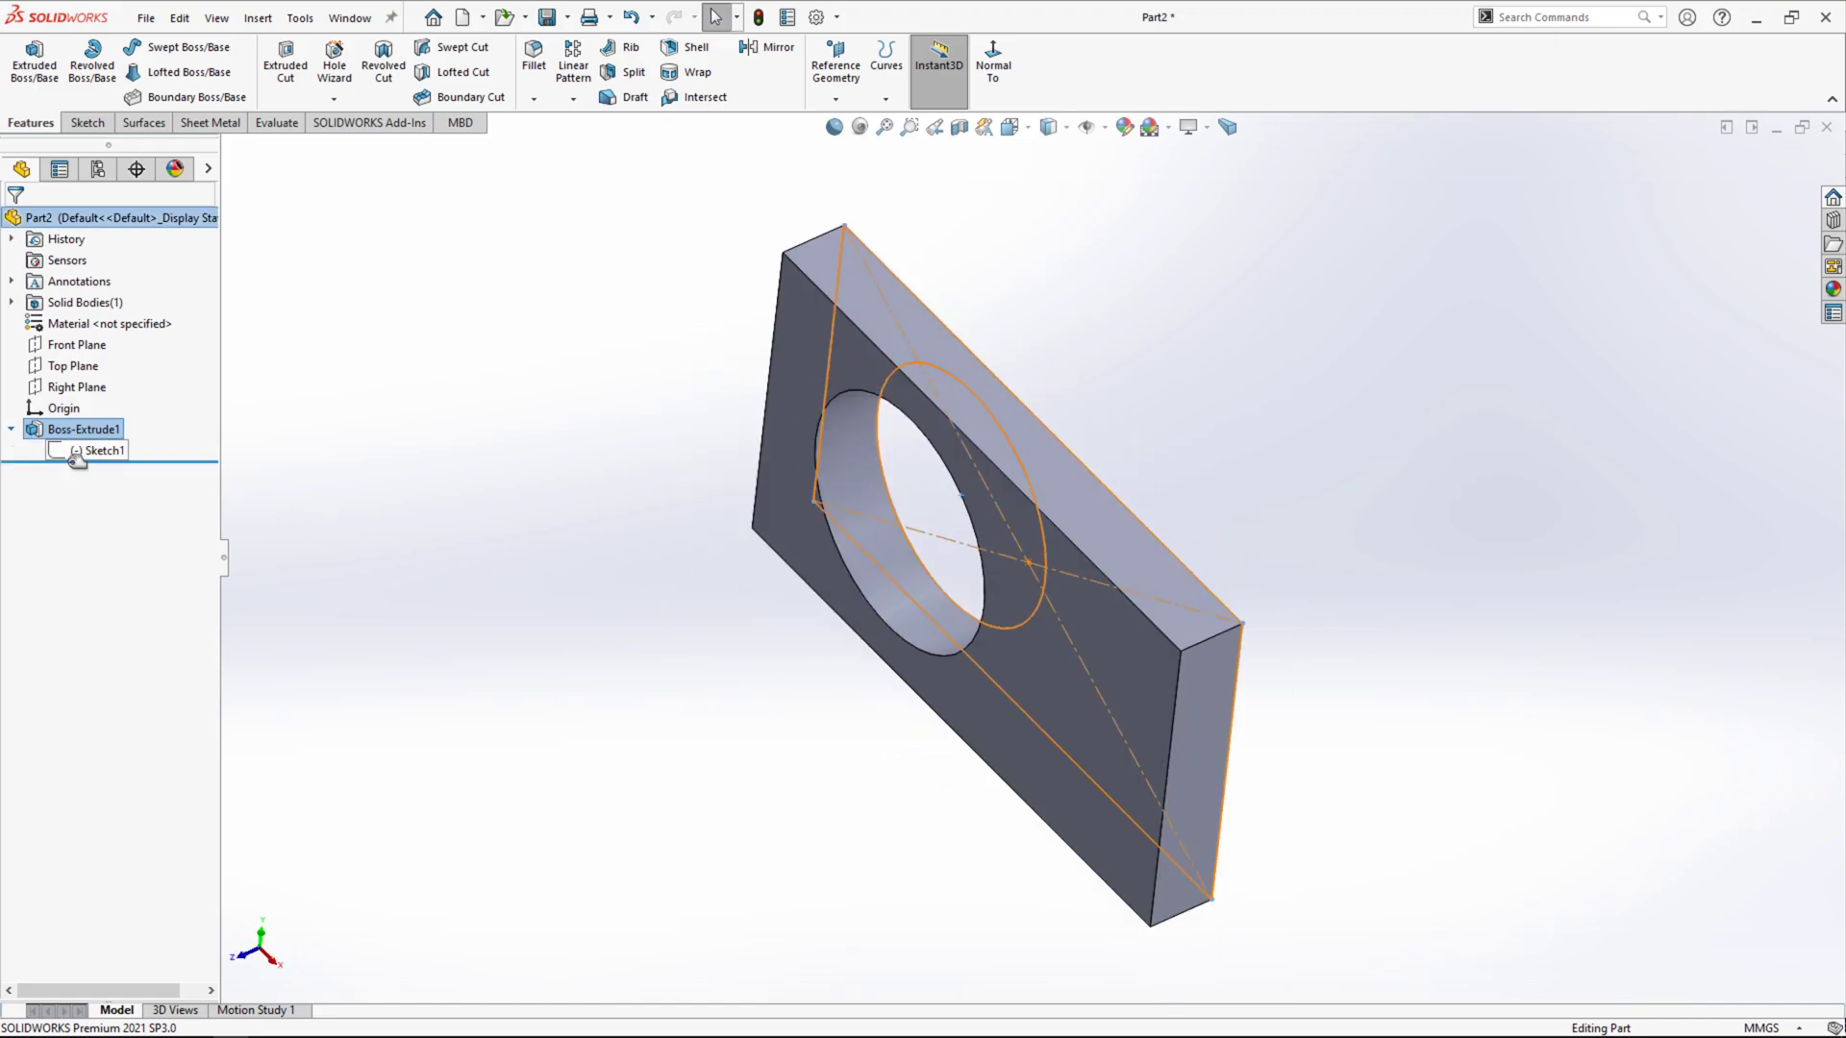
left_click(94, 451)
left_click(105, 404)
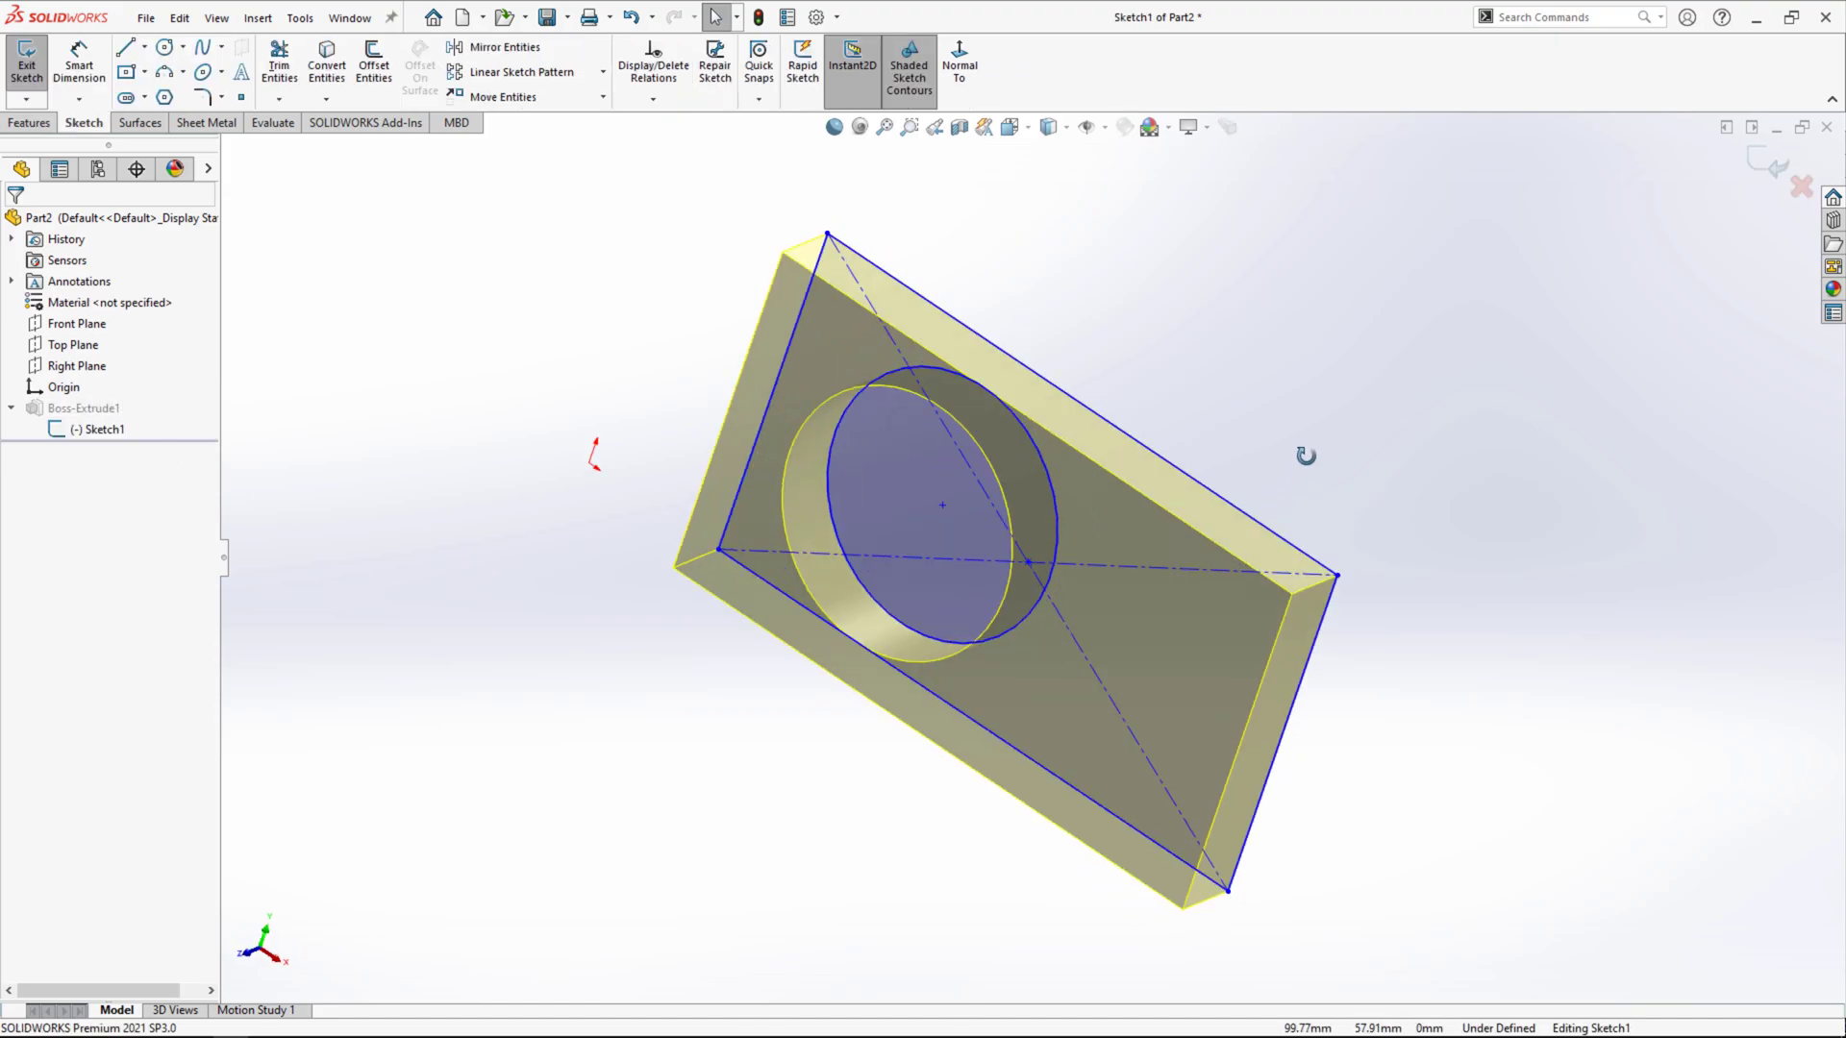
left_click_drag(1058, 475, 1433, 516)
scroll(1013, 492, "up", 2)
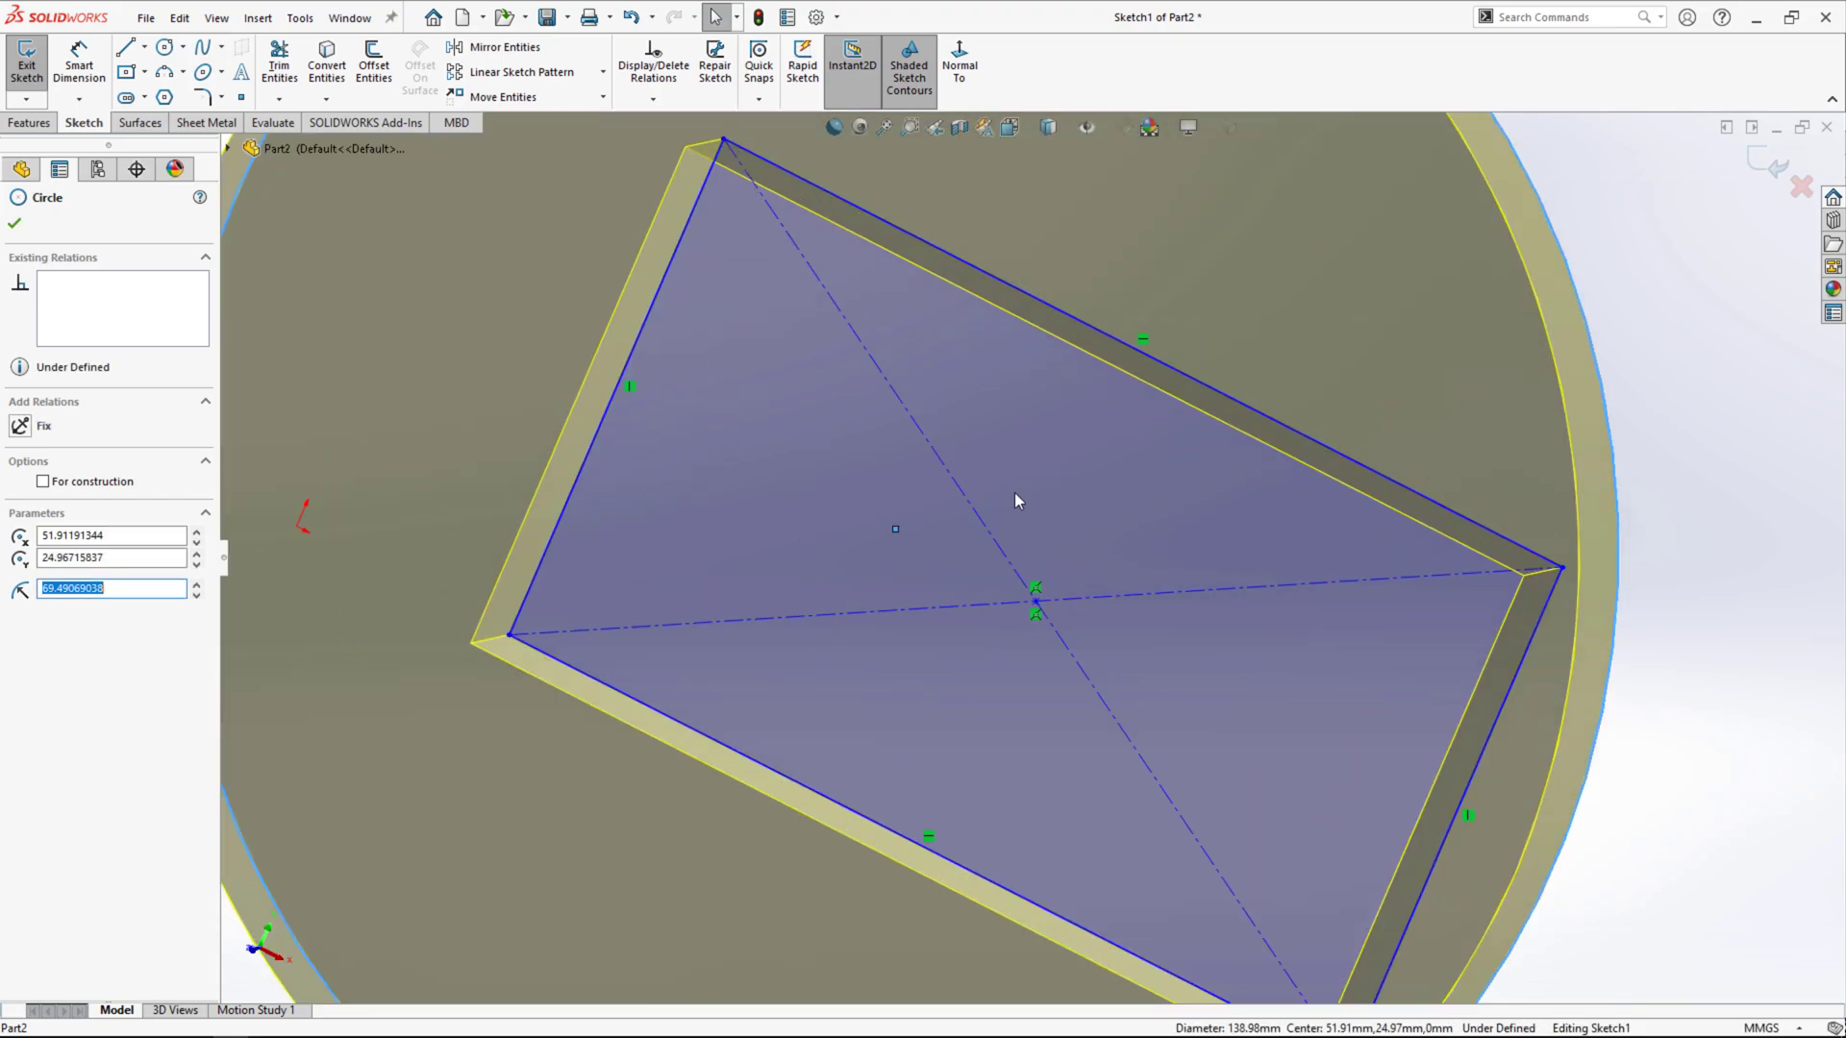
scroll(1017, 500, "down", 3)
left_click(14, 225)
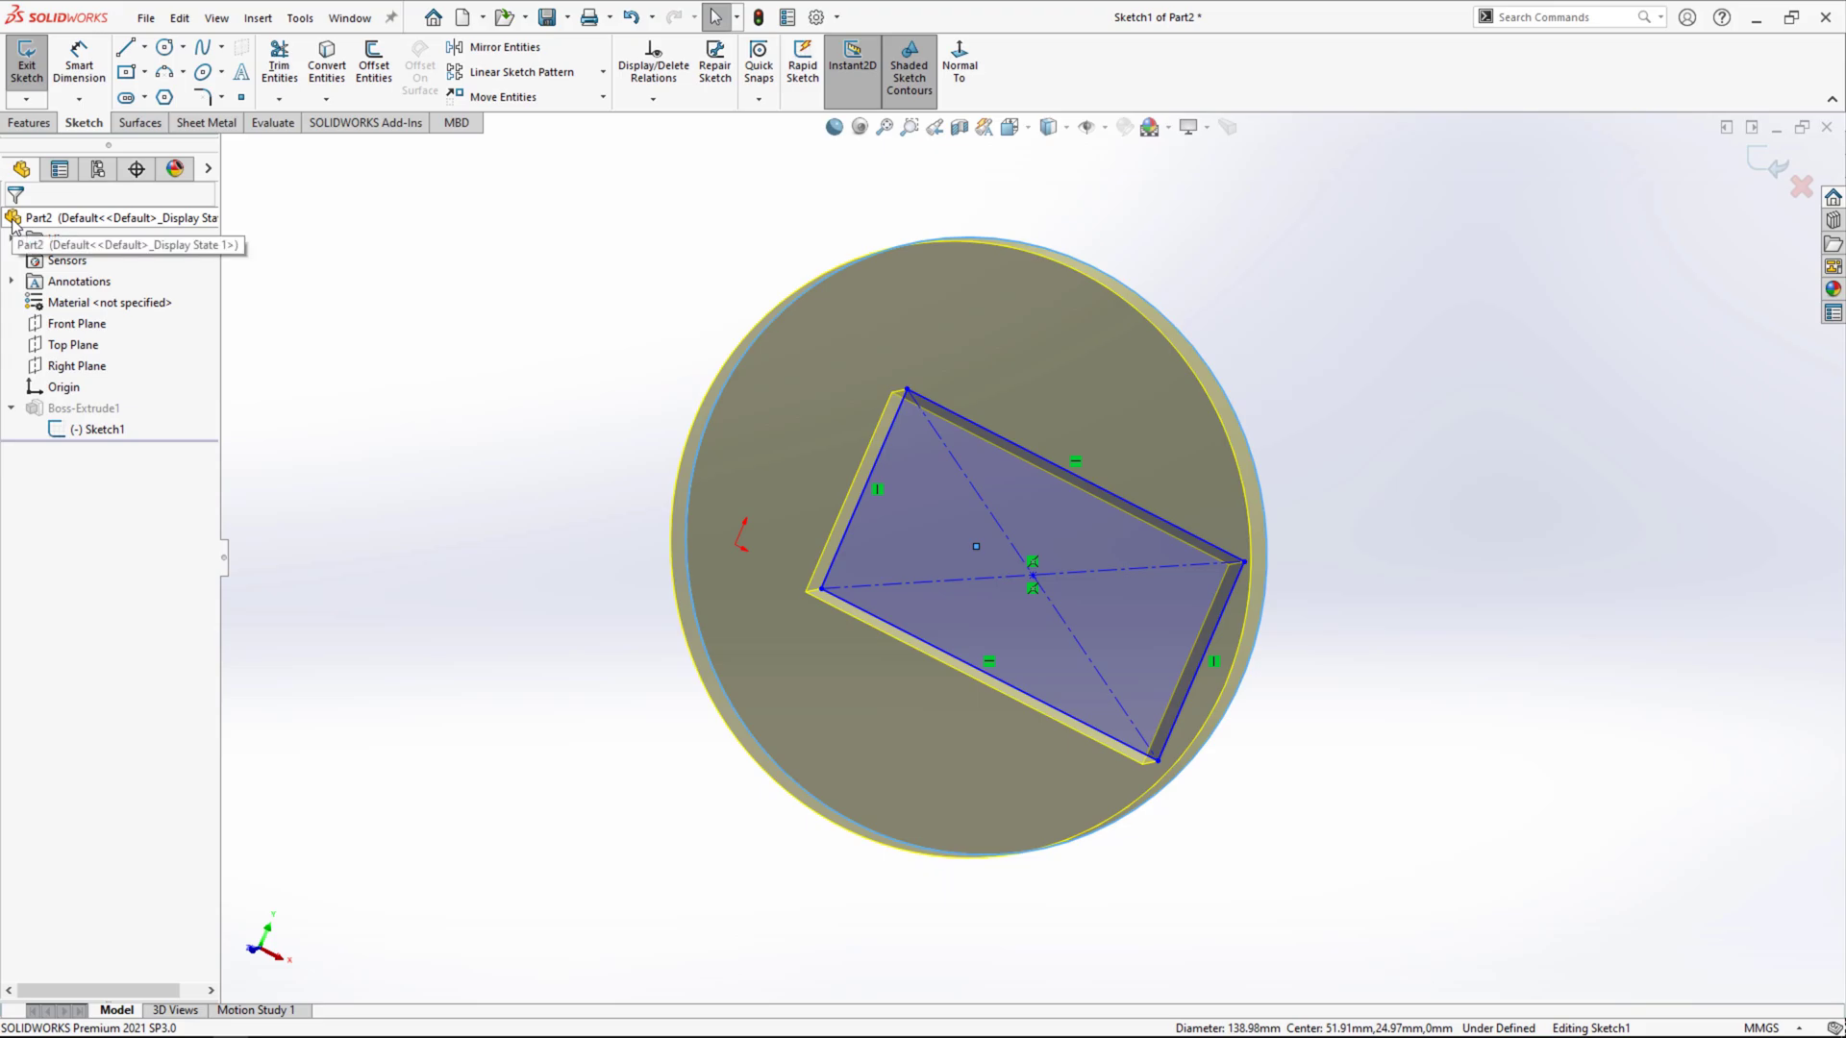
left_click(1749, 176)
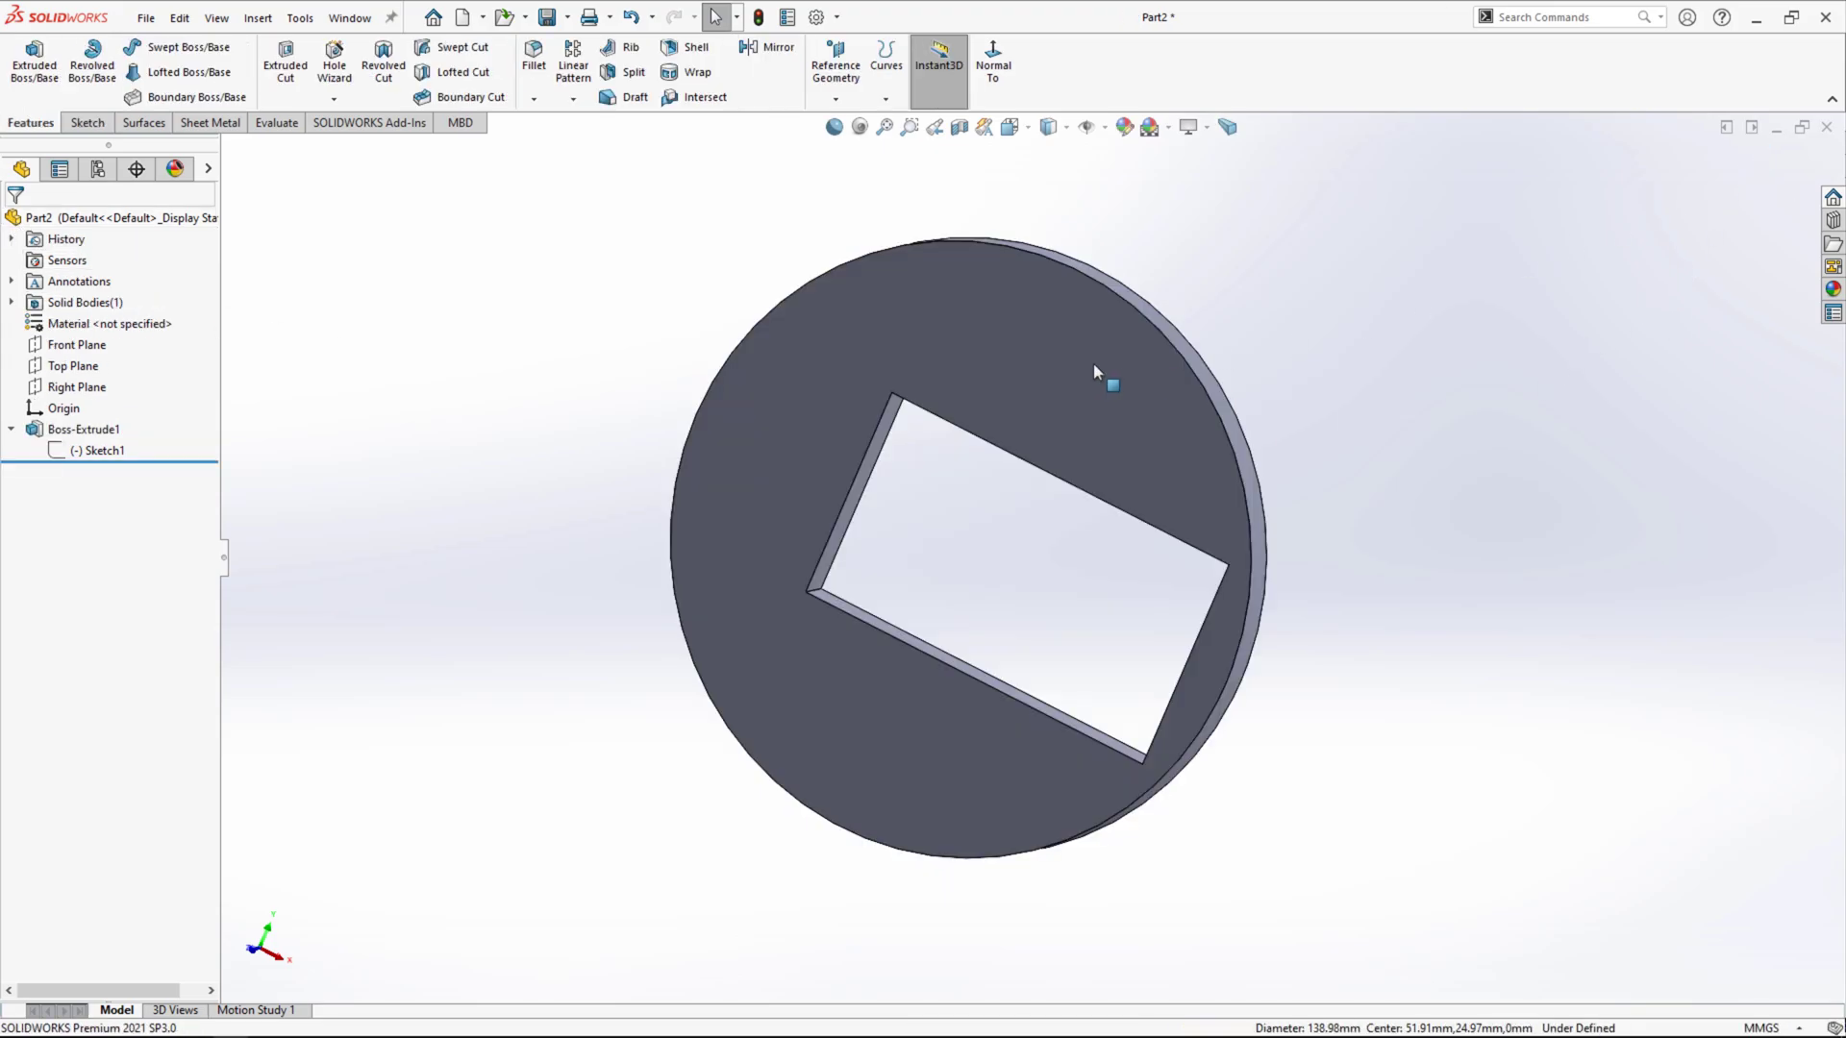
Reopen the extrusion's sketch and draw a horizontal centerpoint straight slot, about 61 mm between arc centers, above and left of the large circle.
mouse_move(1182, 280)
middle_mouse_down()
mouse_move(1197, 341)
mouse_move(980, 428)
mouse_move(1028, 435)
middle_mouse_up()
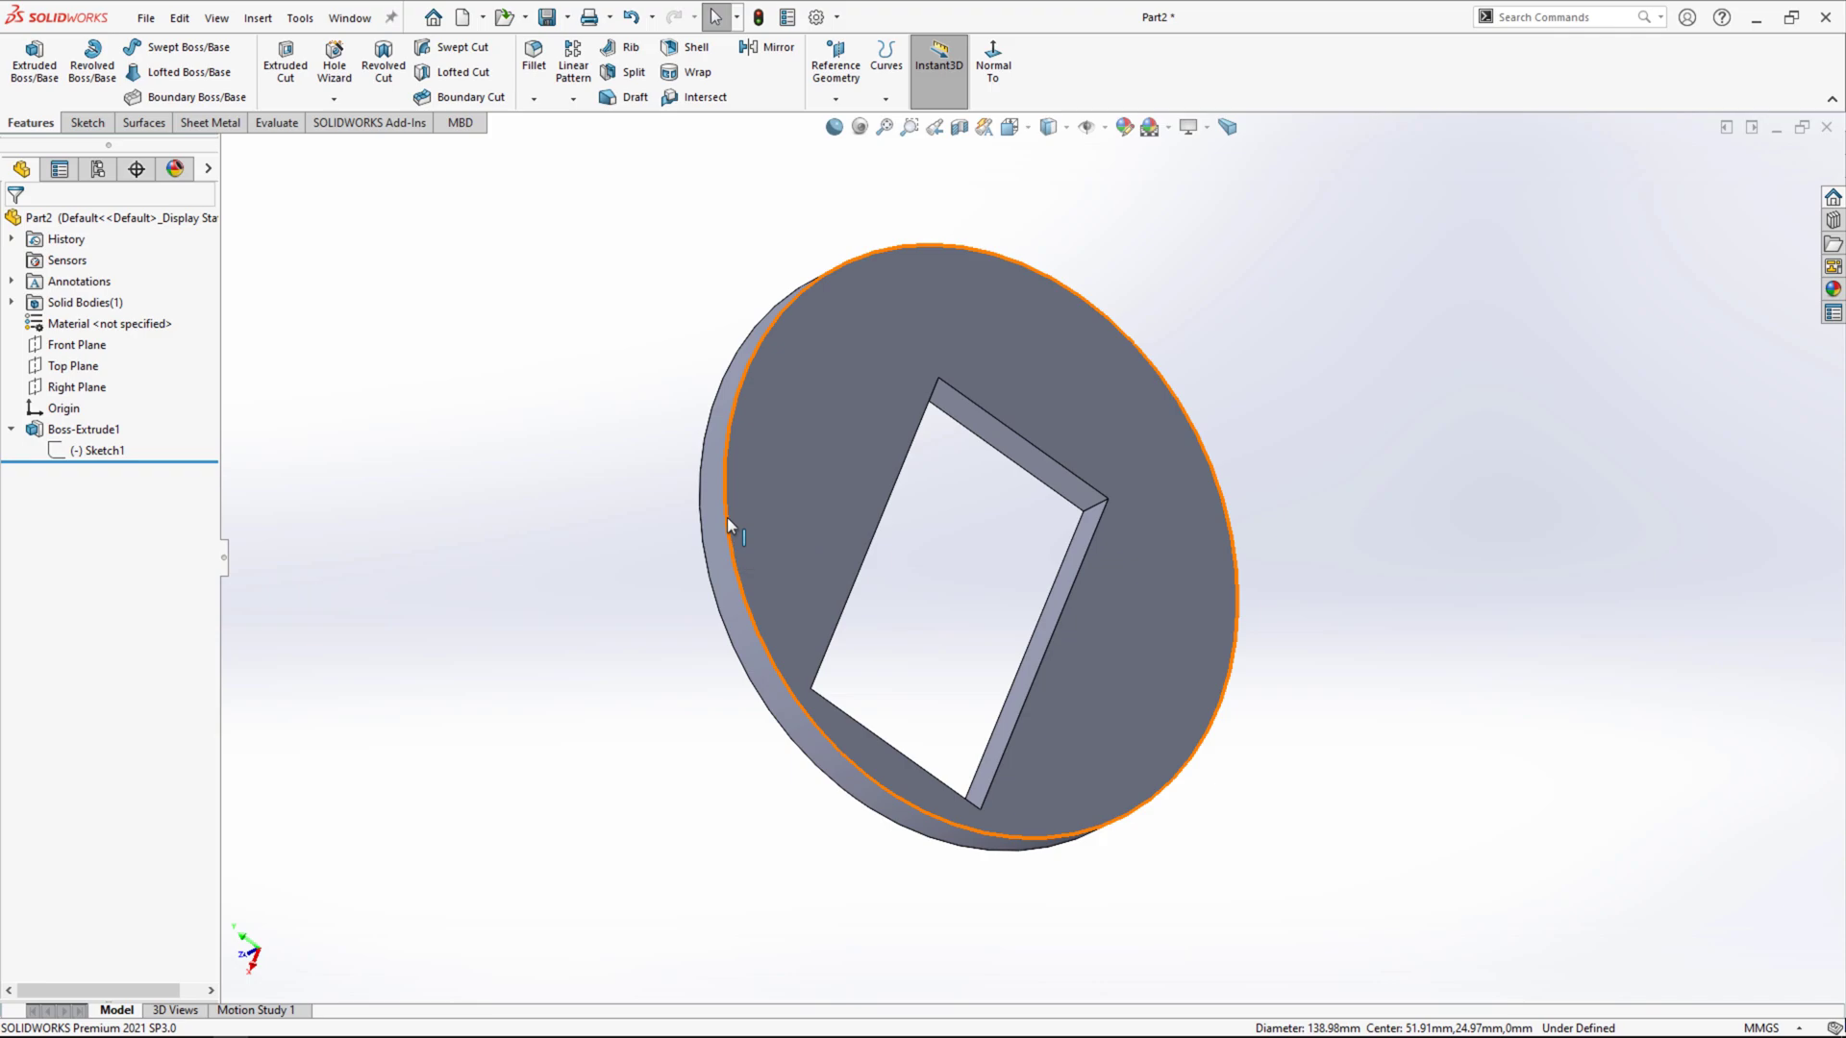
middle_click_drag(505, 588, 684, 430)
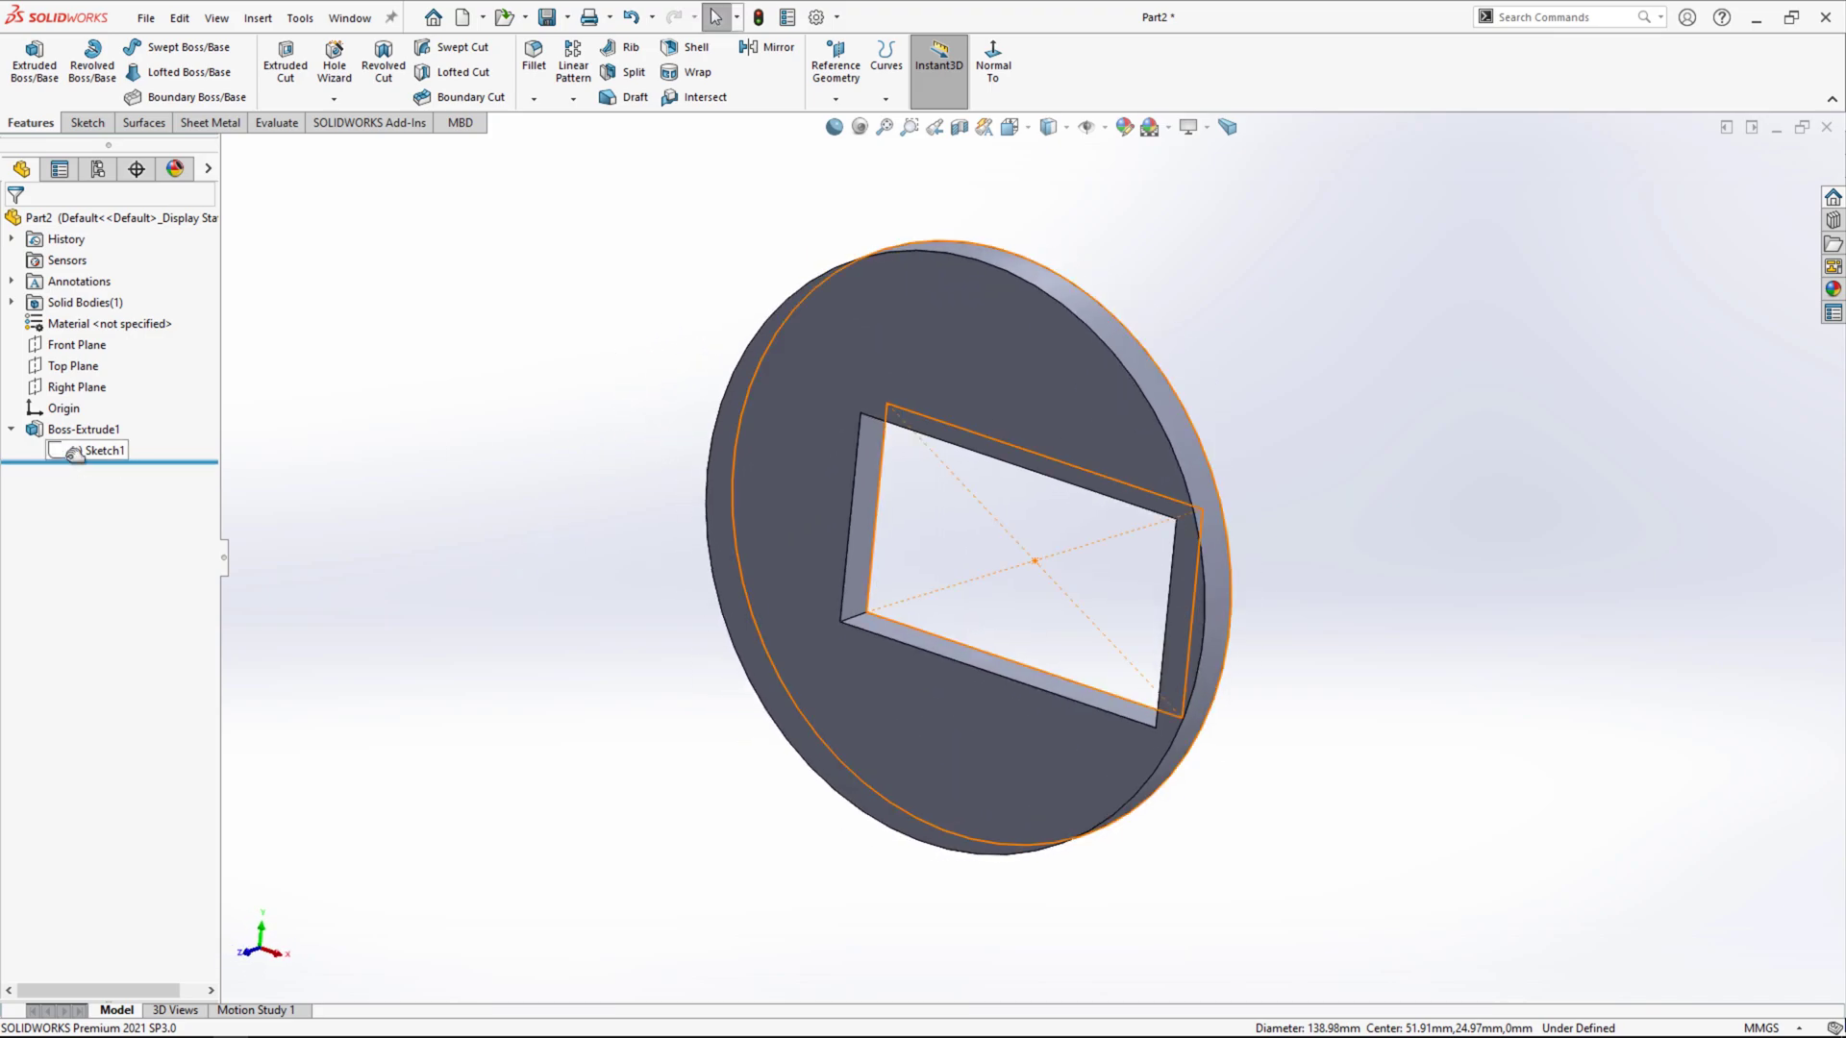
left_click(102, 450)
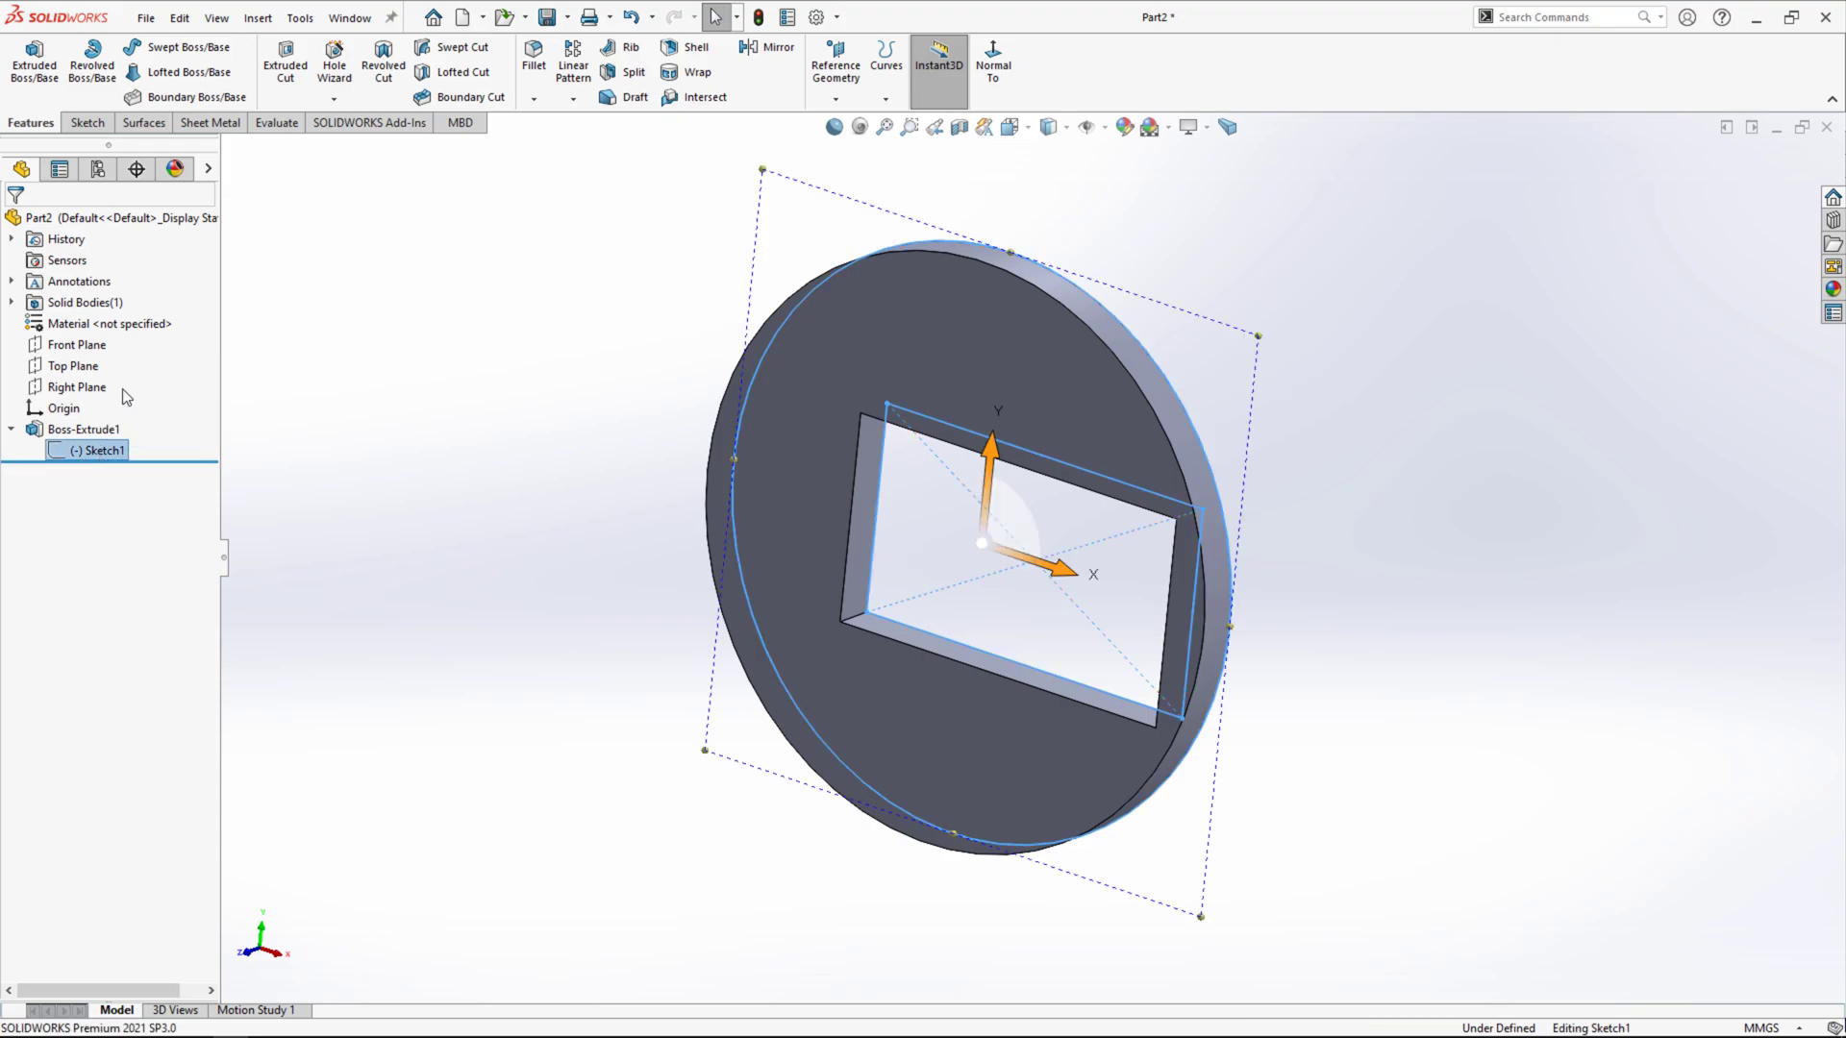
left_click(116, 394)
left_click(959, 65)
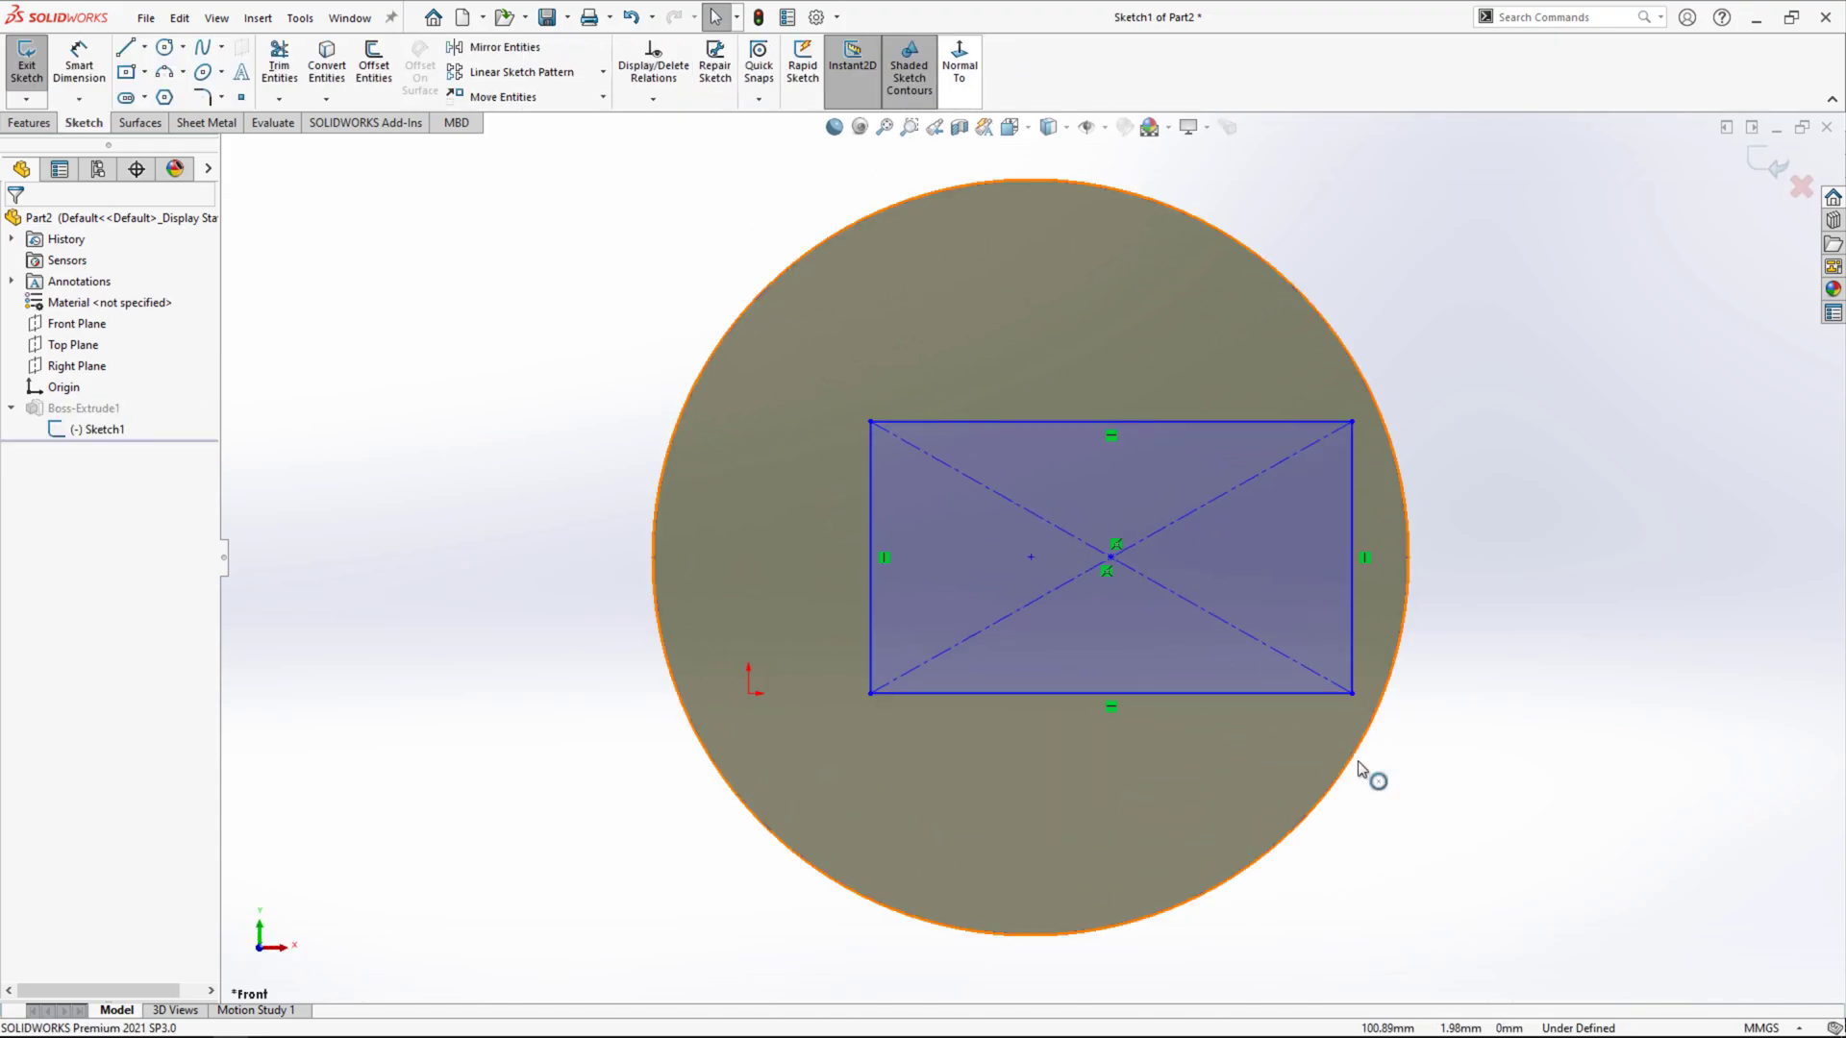
left_click(126, 97)
left_click(796, 308)
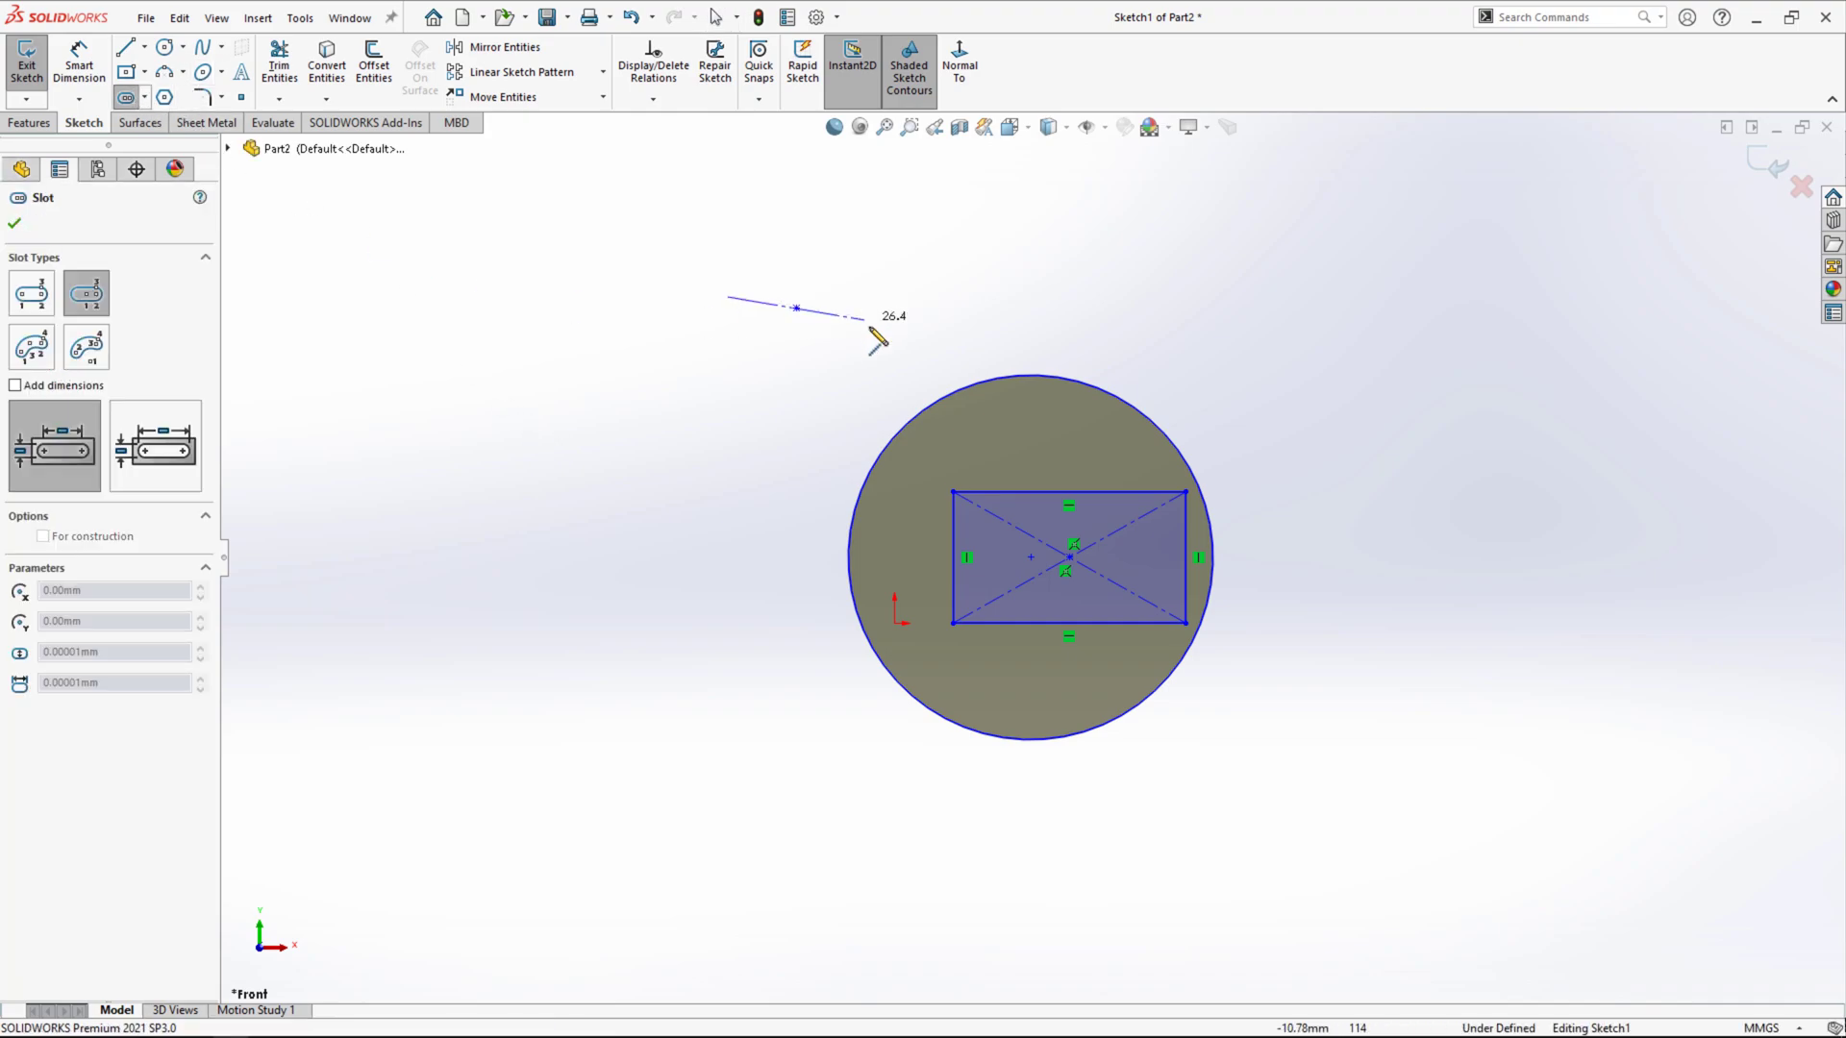
left_click(876, 307)
left_click(898, 330)
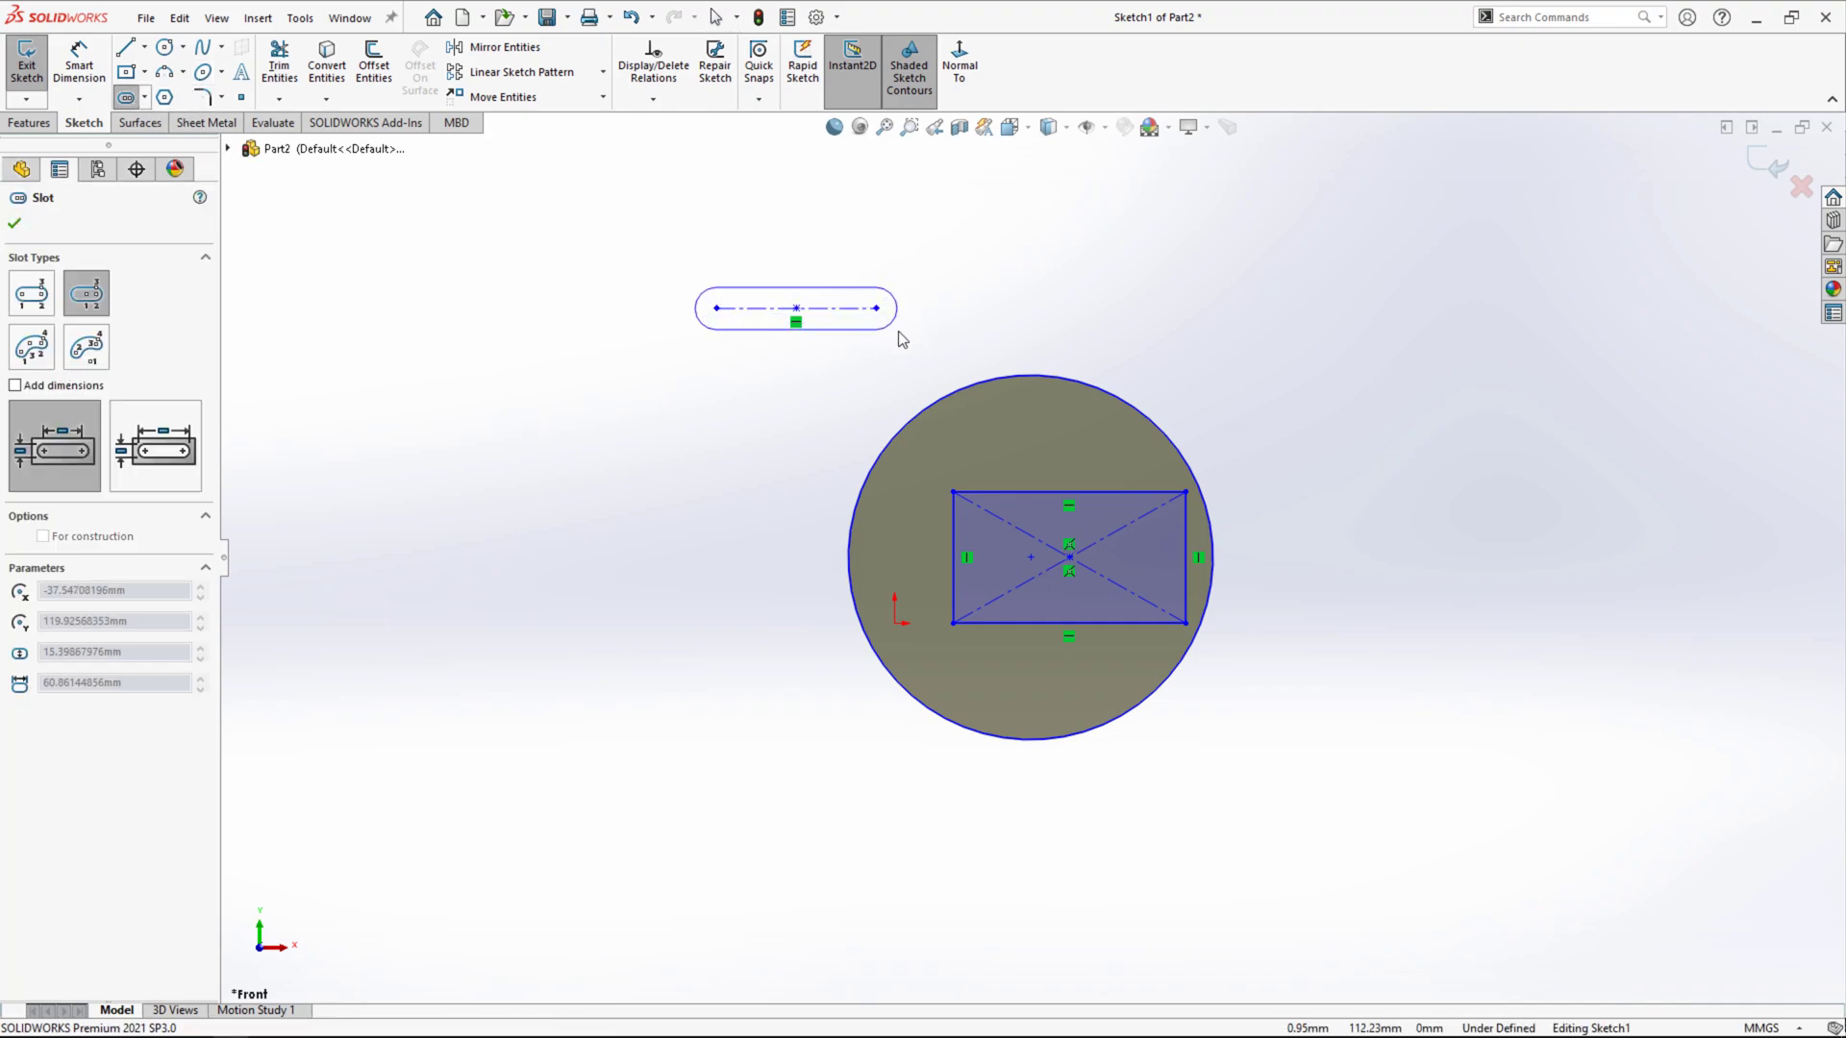
Sketch a six-sided polygon below the slot with an inscribed circle about 35 mm in diameter.
left_click(164, 97)
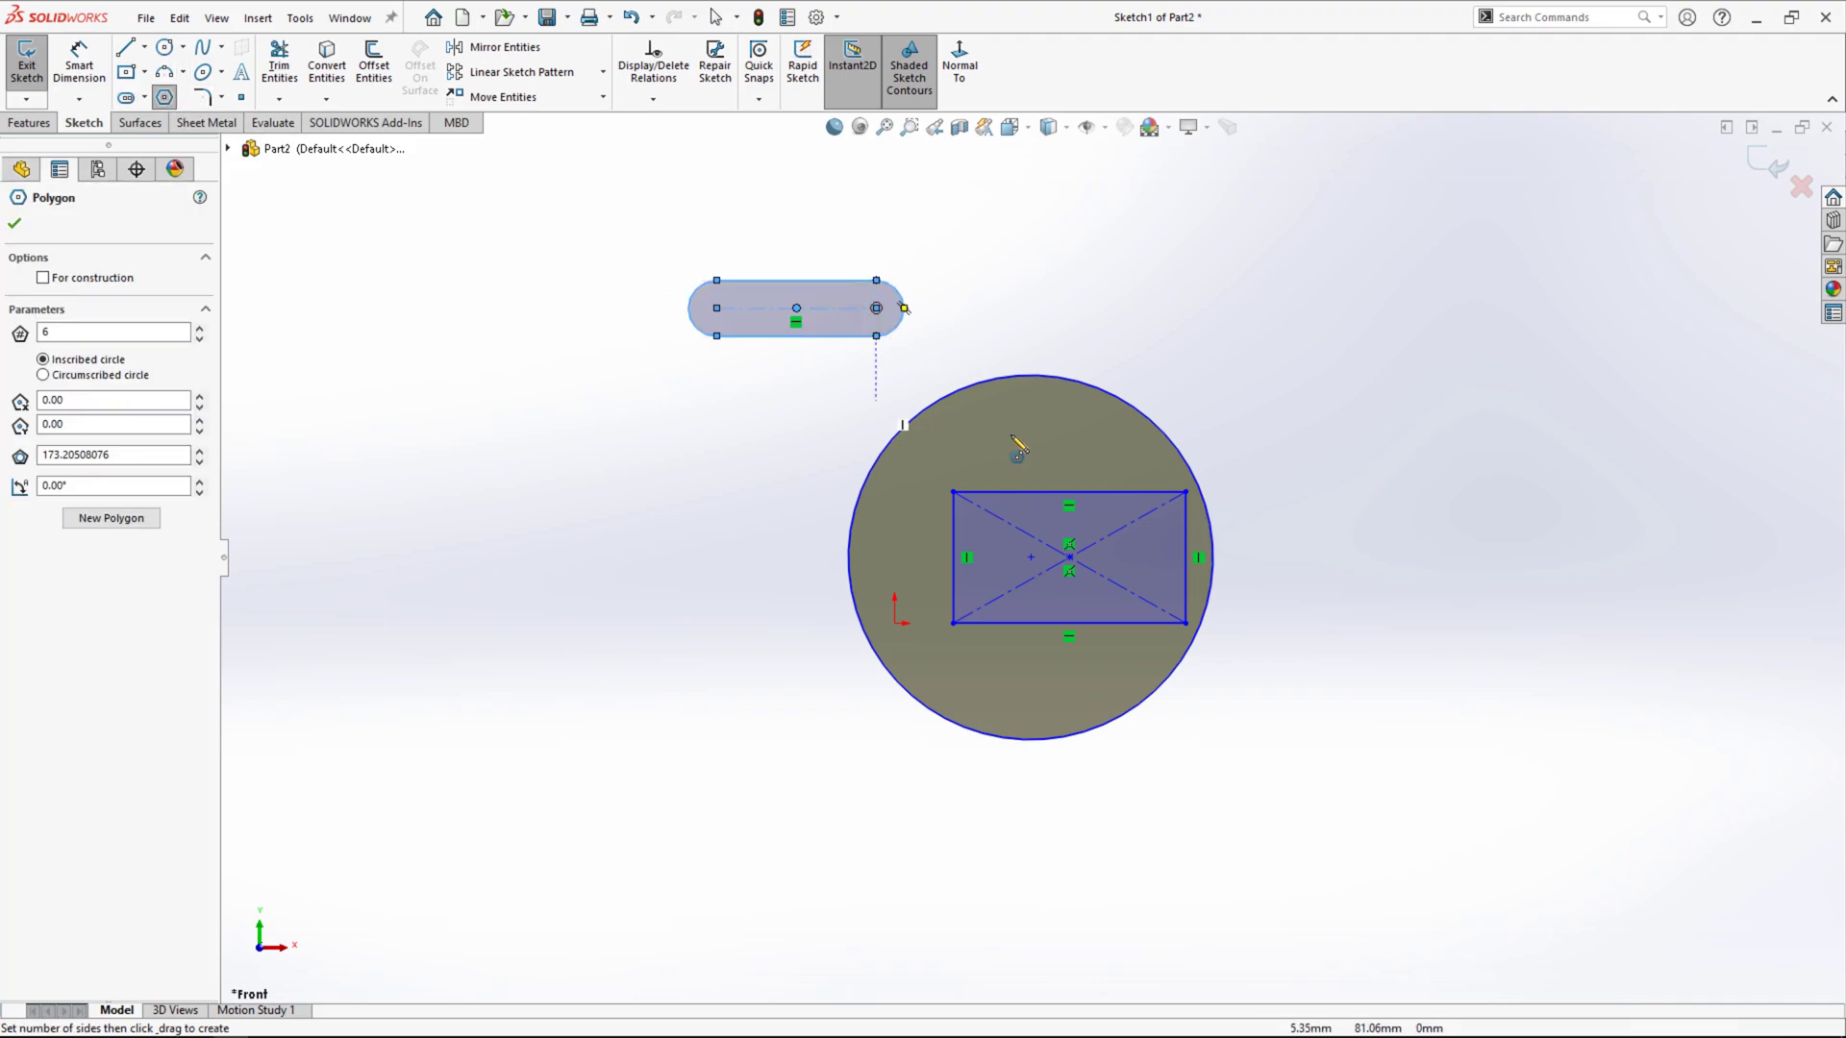
left_click(774, 416)
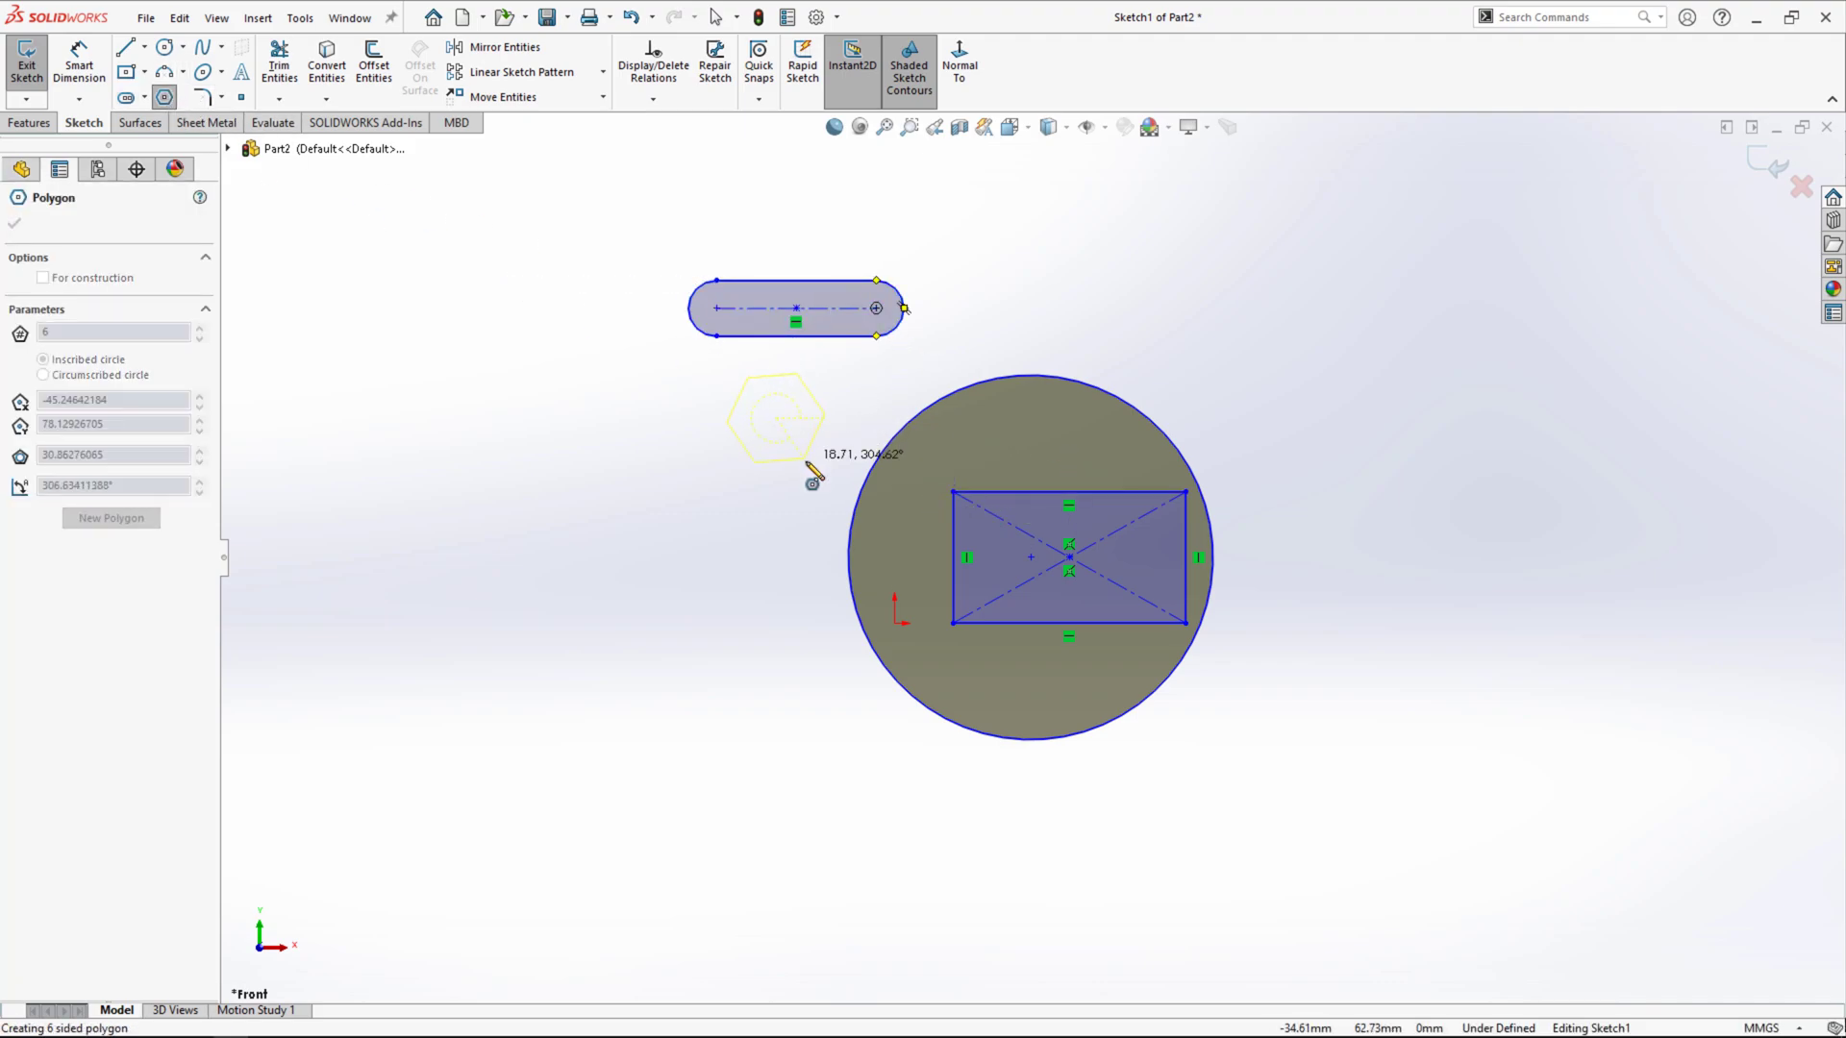
left_click(806, 461)
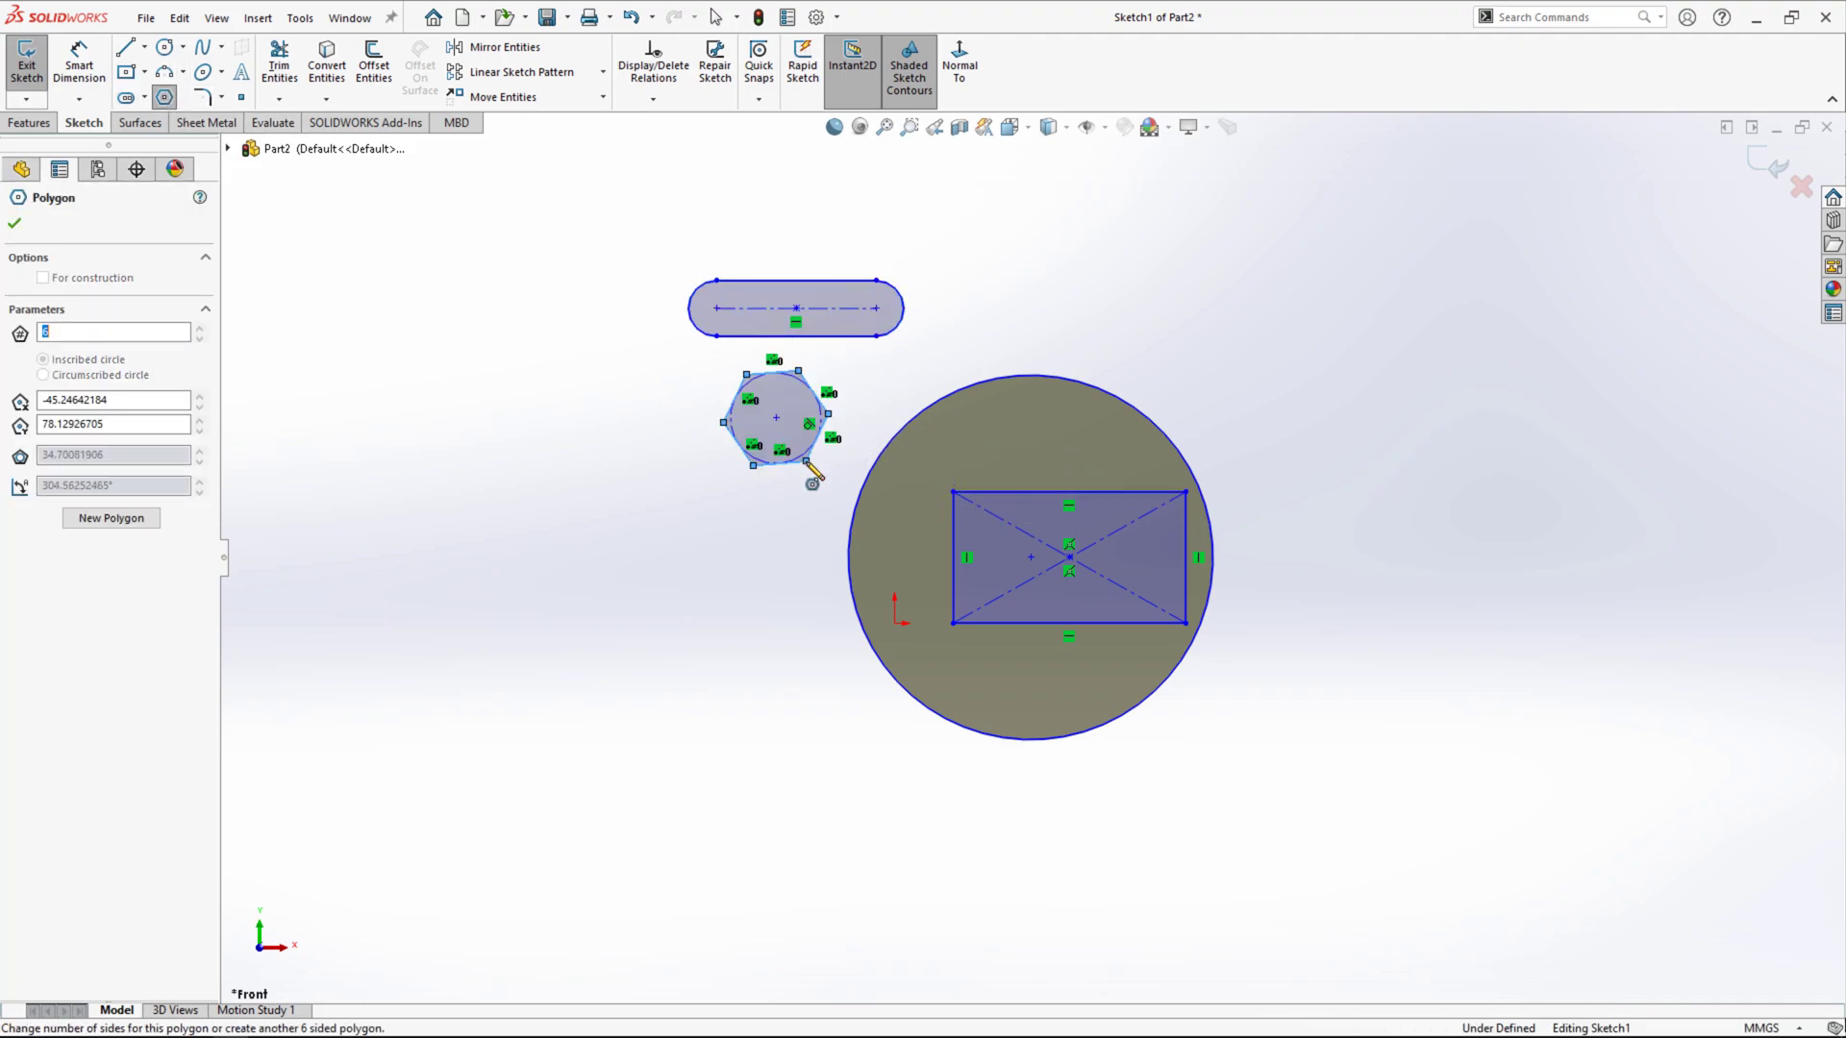
Sketch a separate circle with a radius of about 19 mm to the right of the large circle, level with the hexagon's center.
left_click(183, 46)
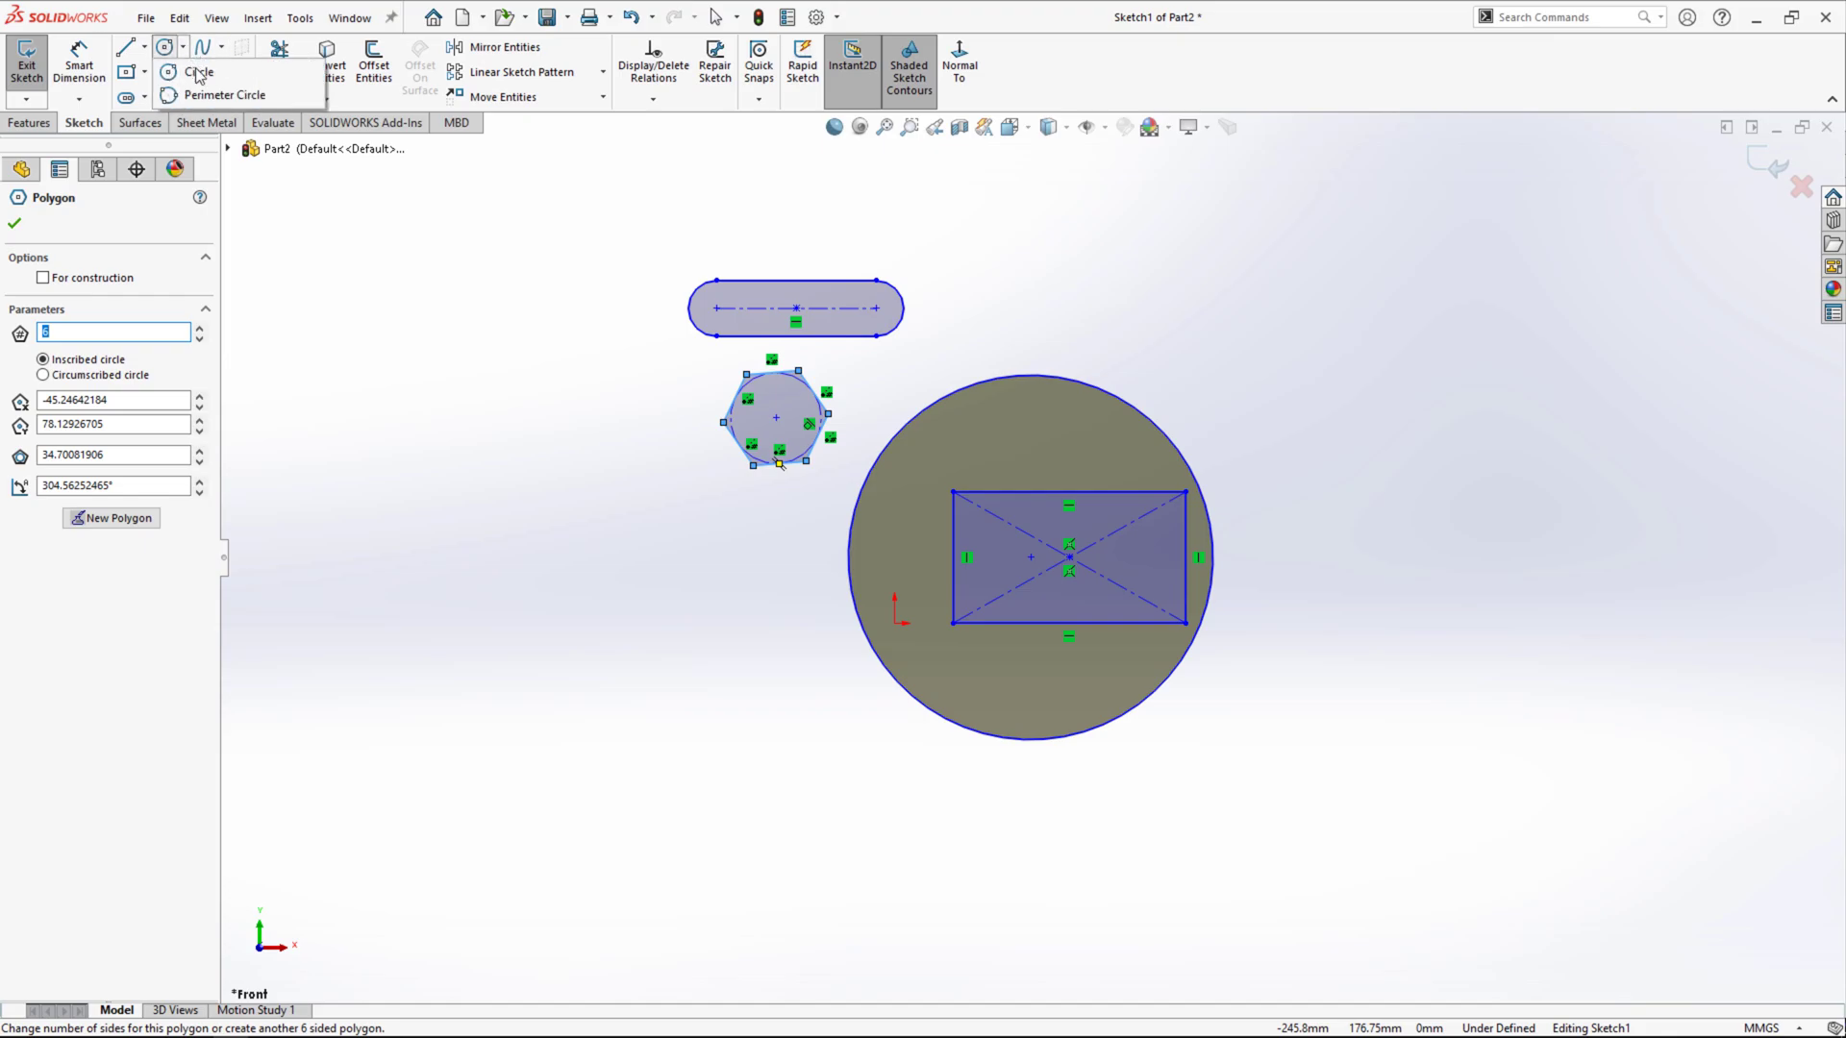
left_click(199, 71)
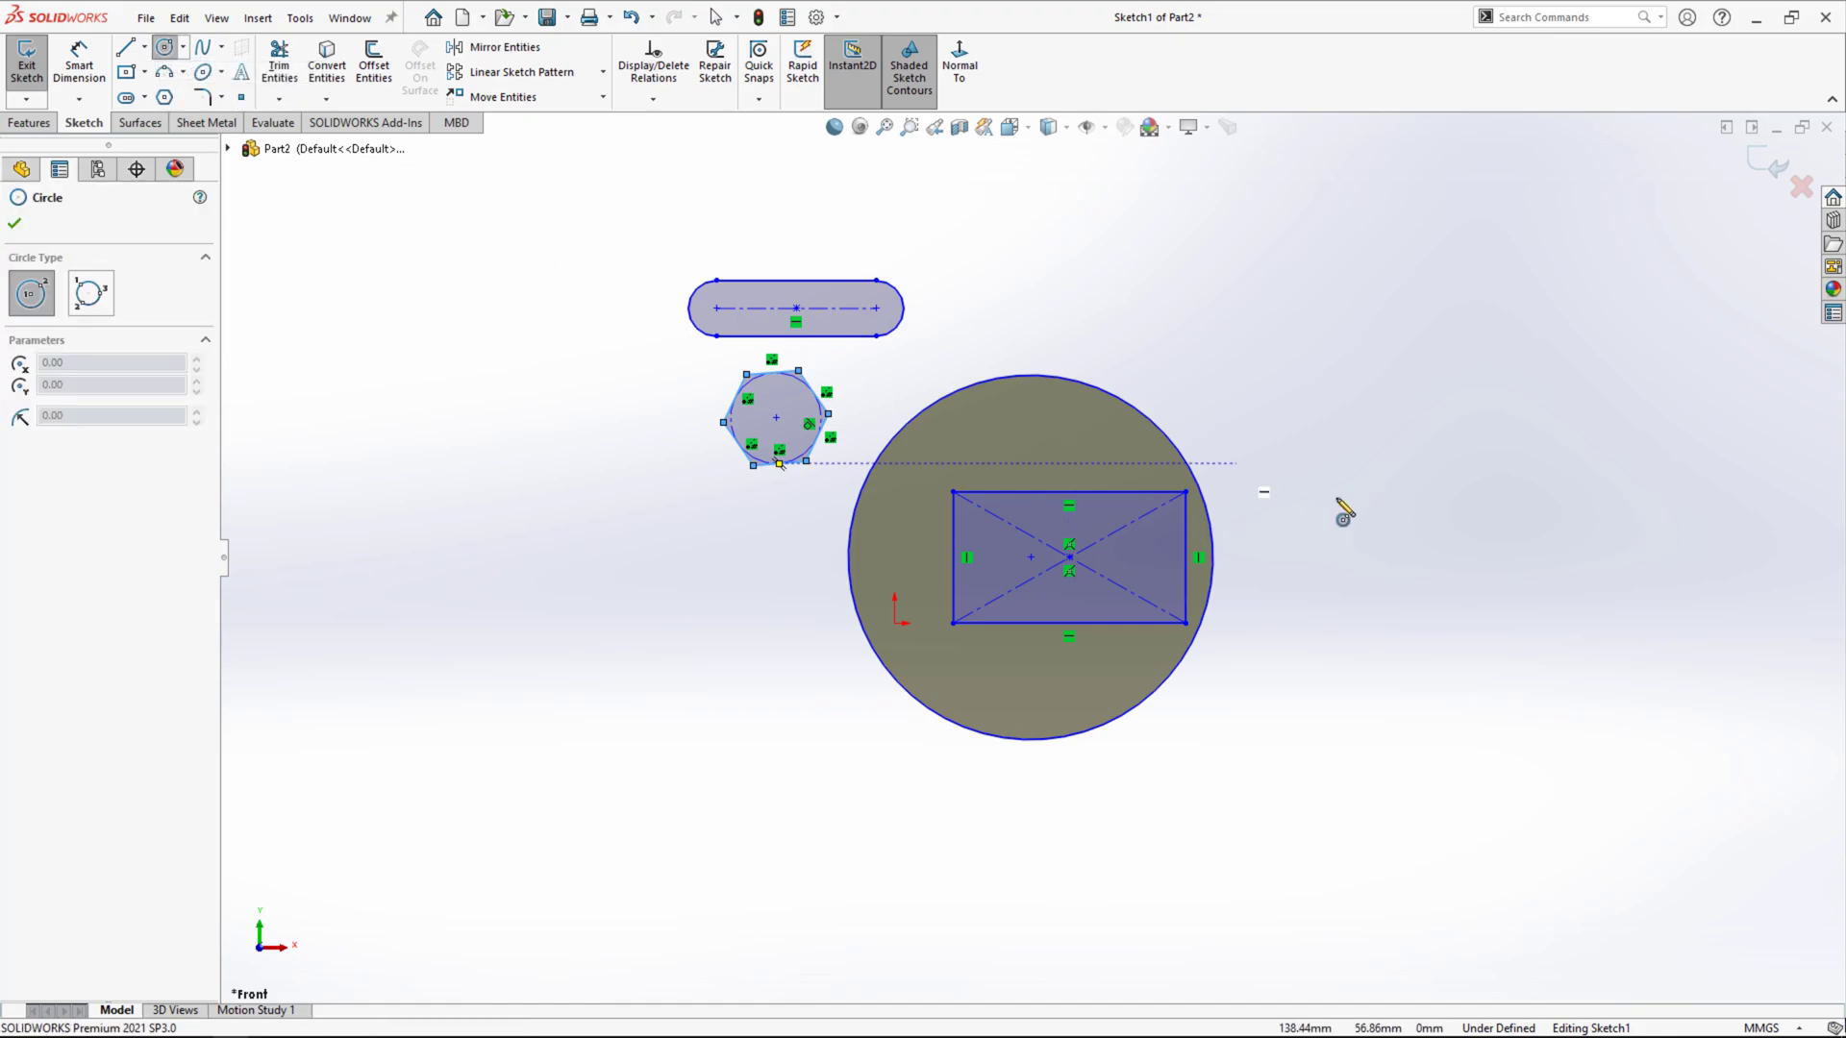
left_click(1337, 418)
left_click(1353, 467)
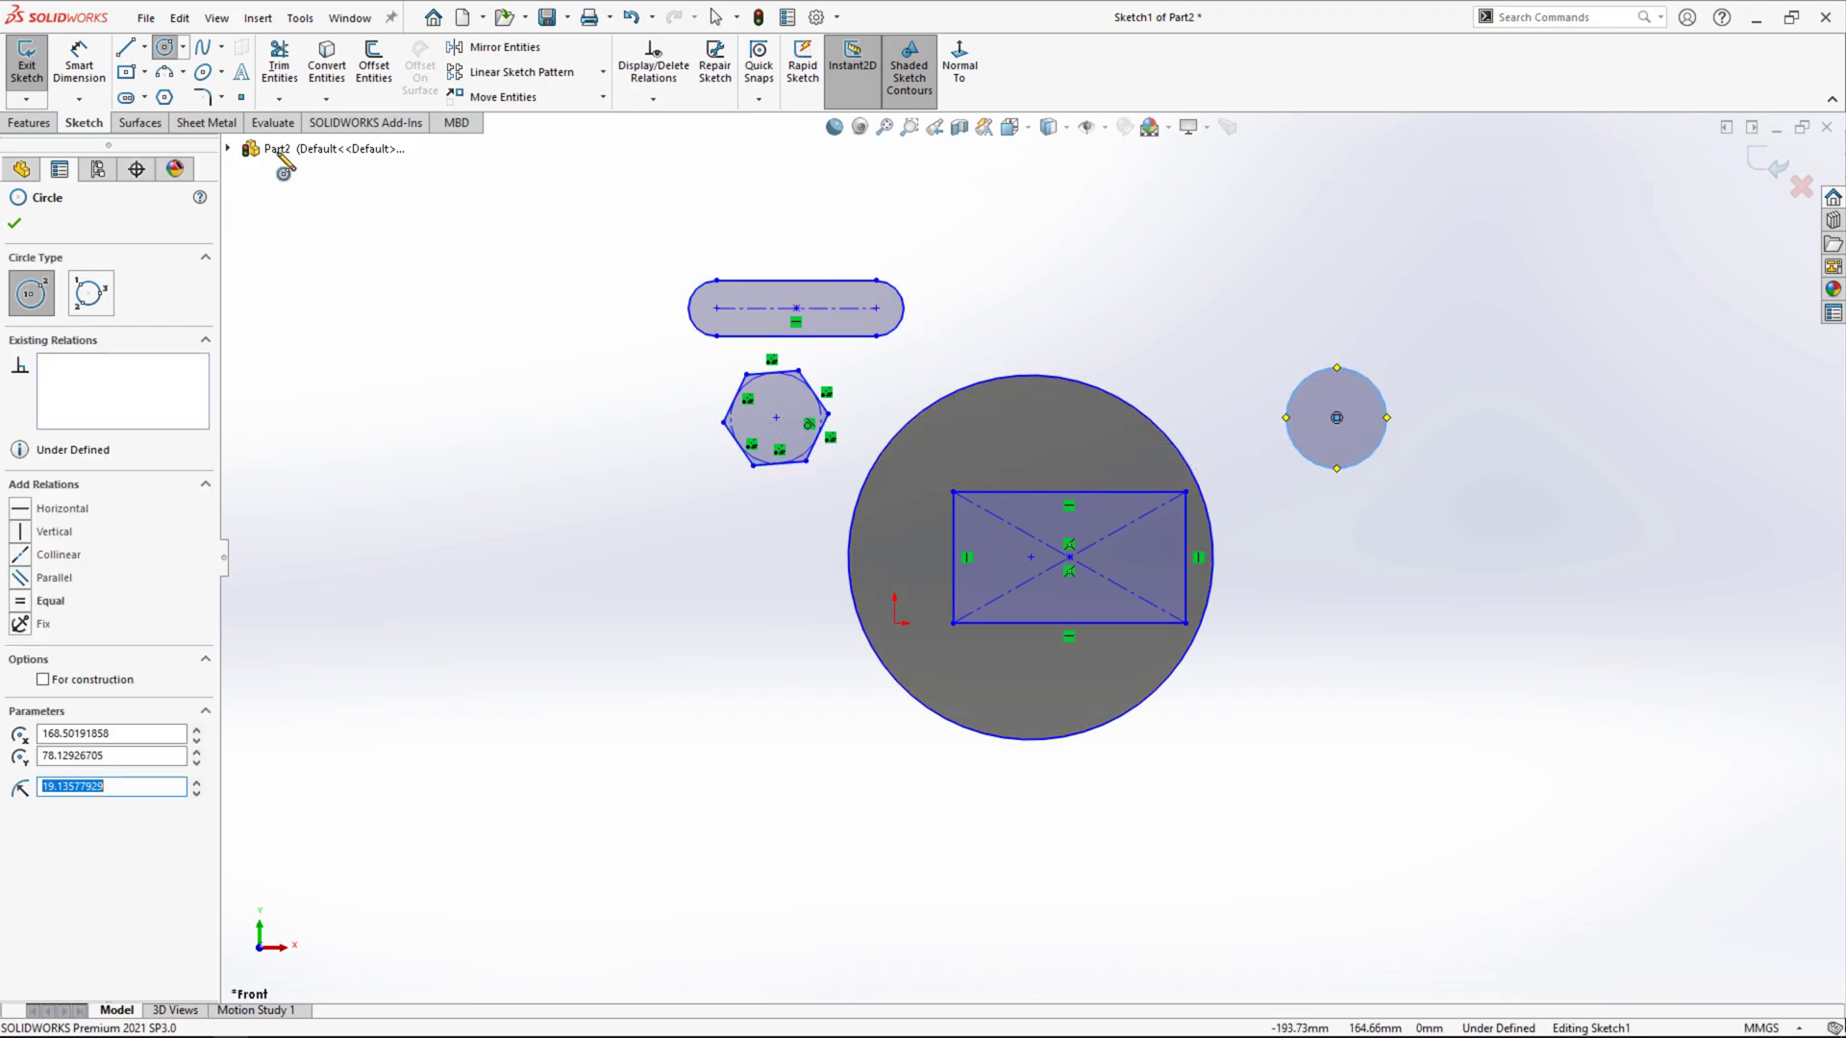
Sketch a small corner rectangle above the large circle and exit the sketch to rebuild the extrusion.
left_click(144, 73)
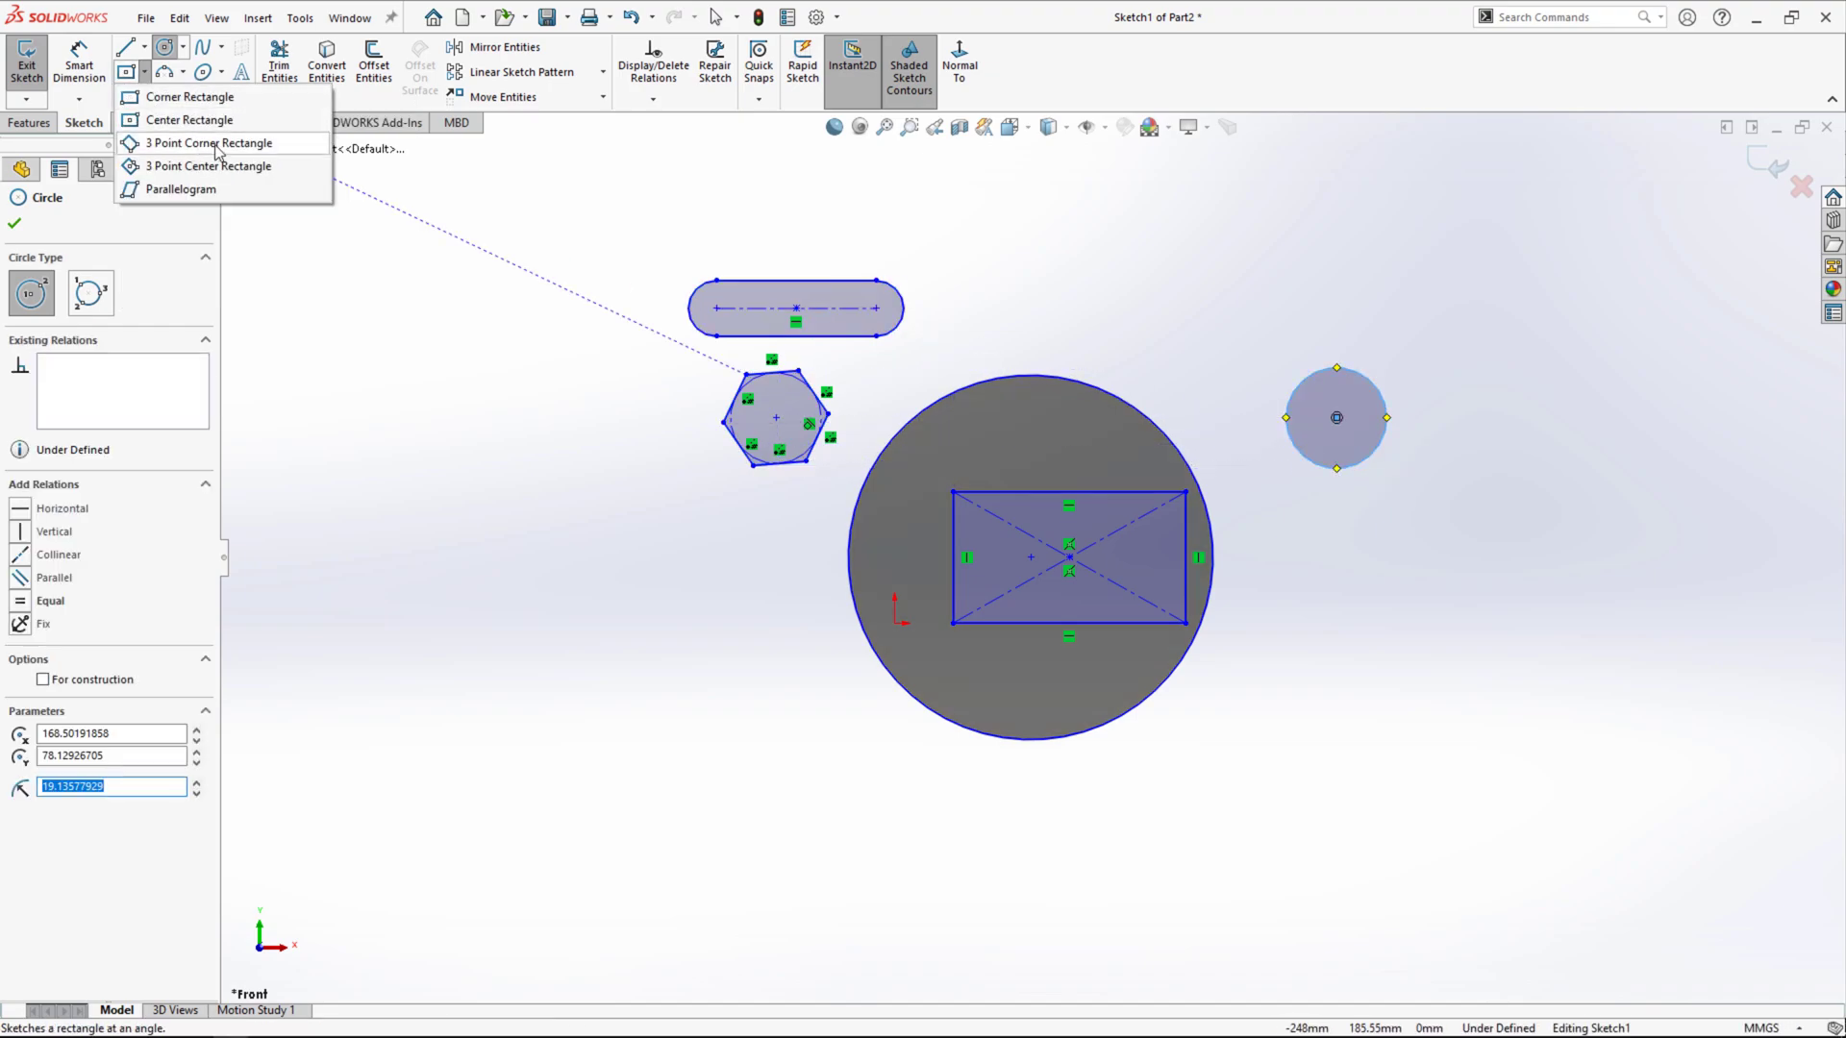
left_click(185, 97)
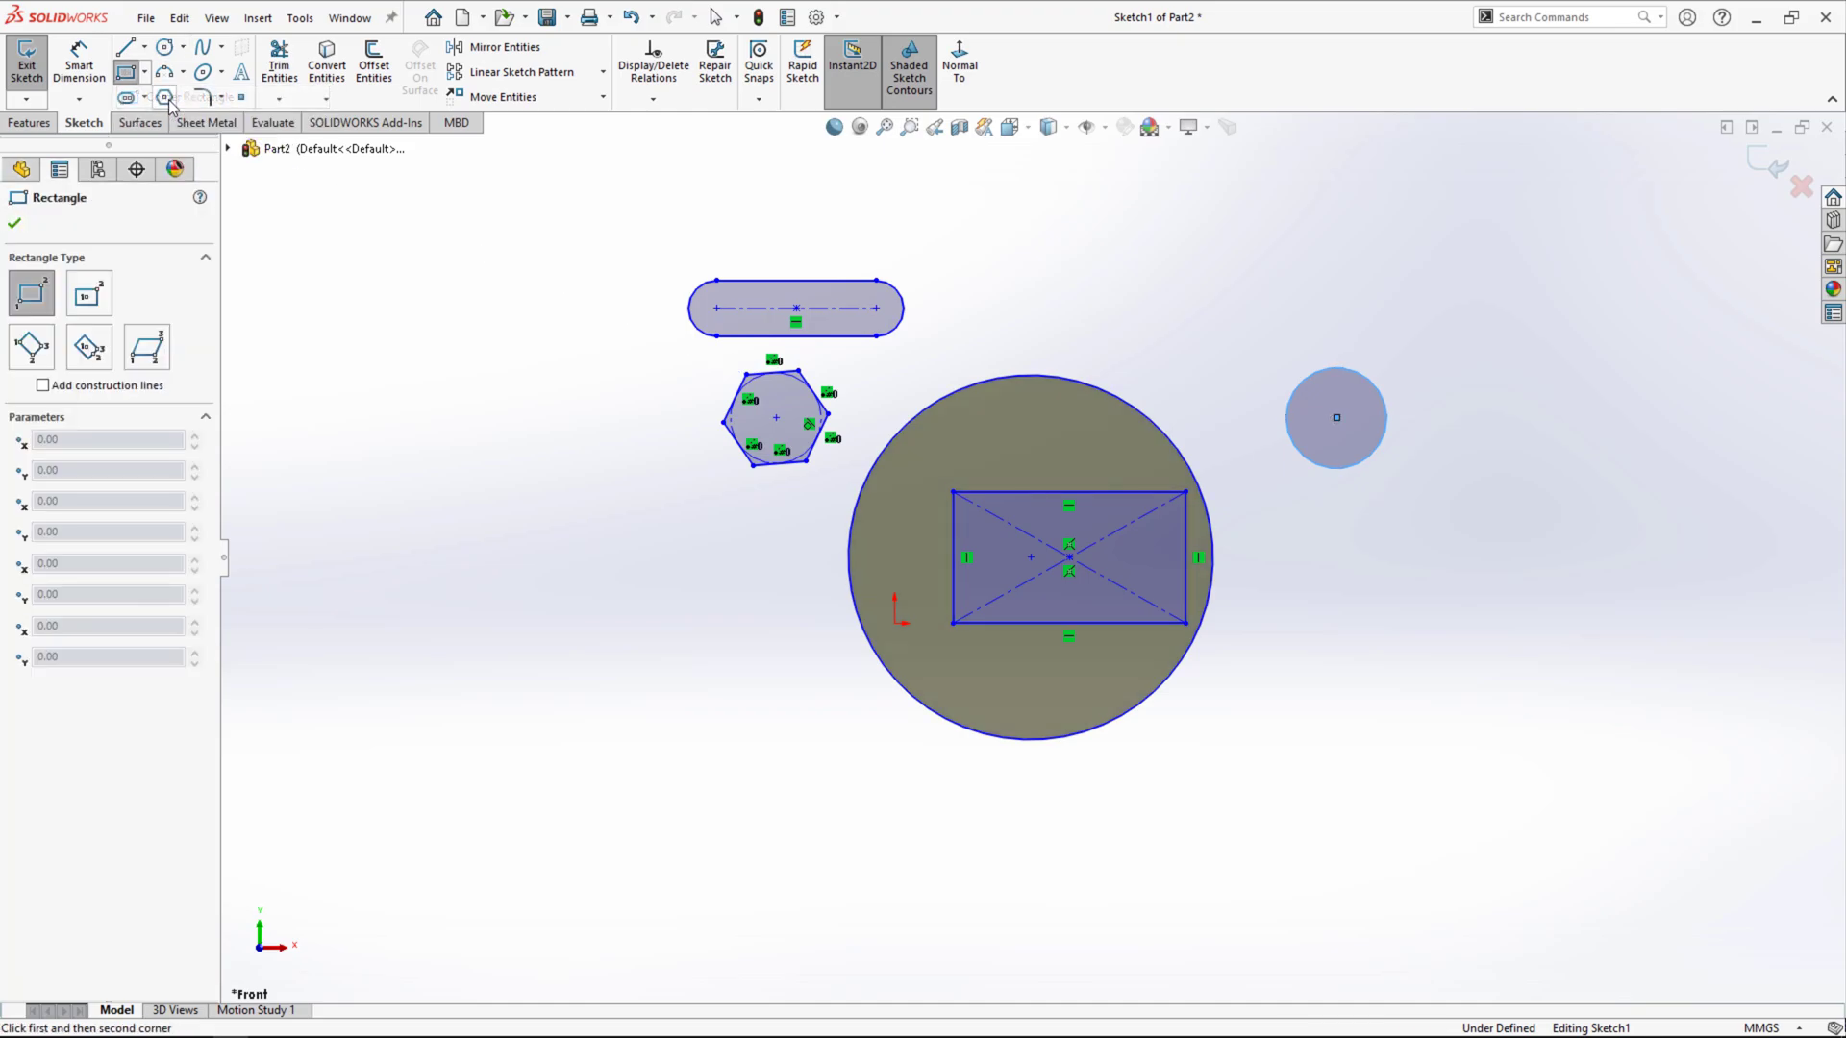
left_click(1213, 336)
left_click(14, 219)
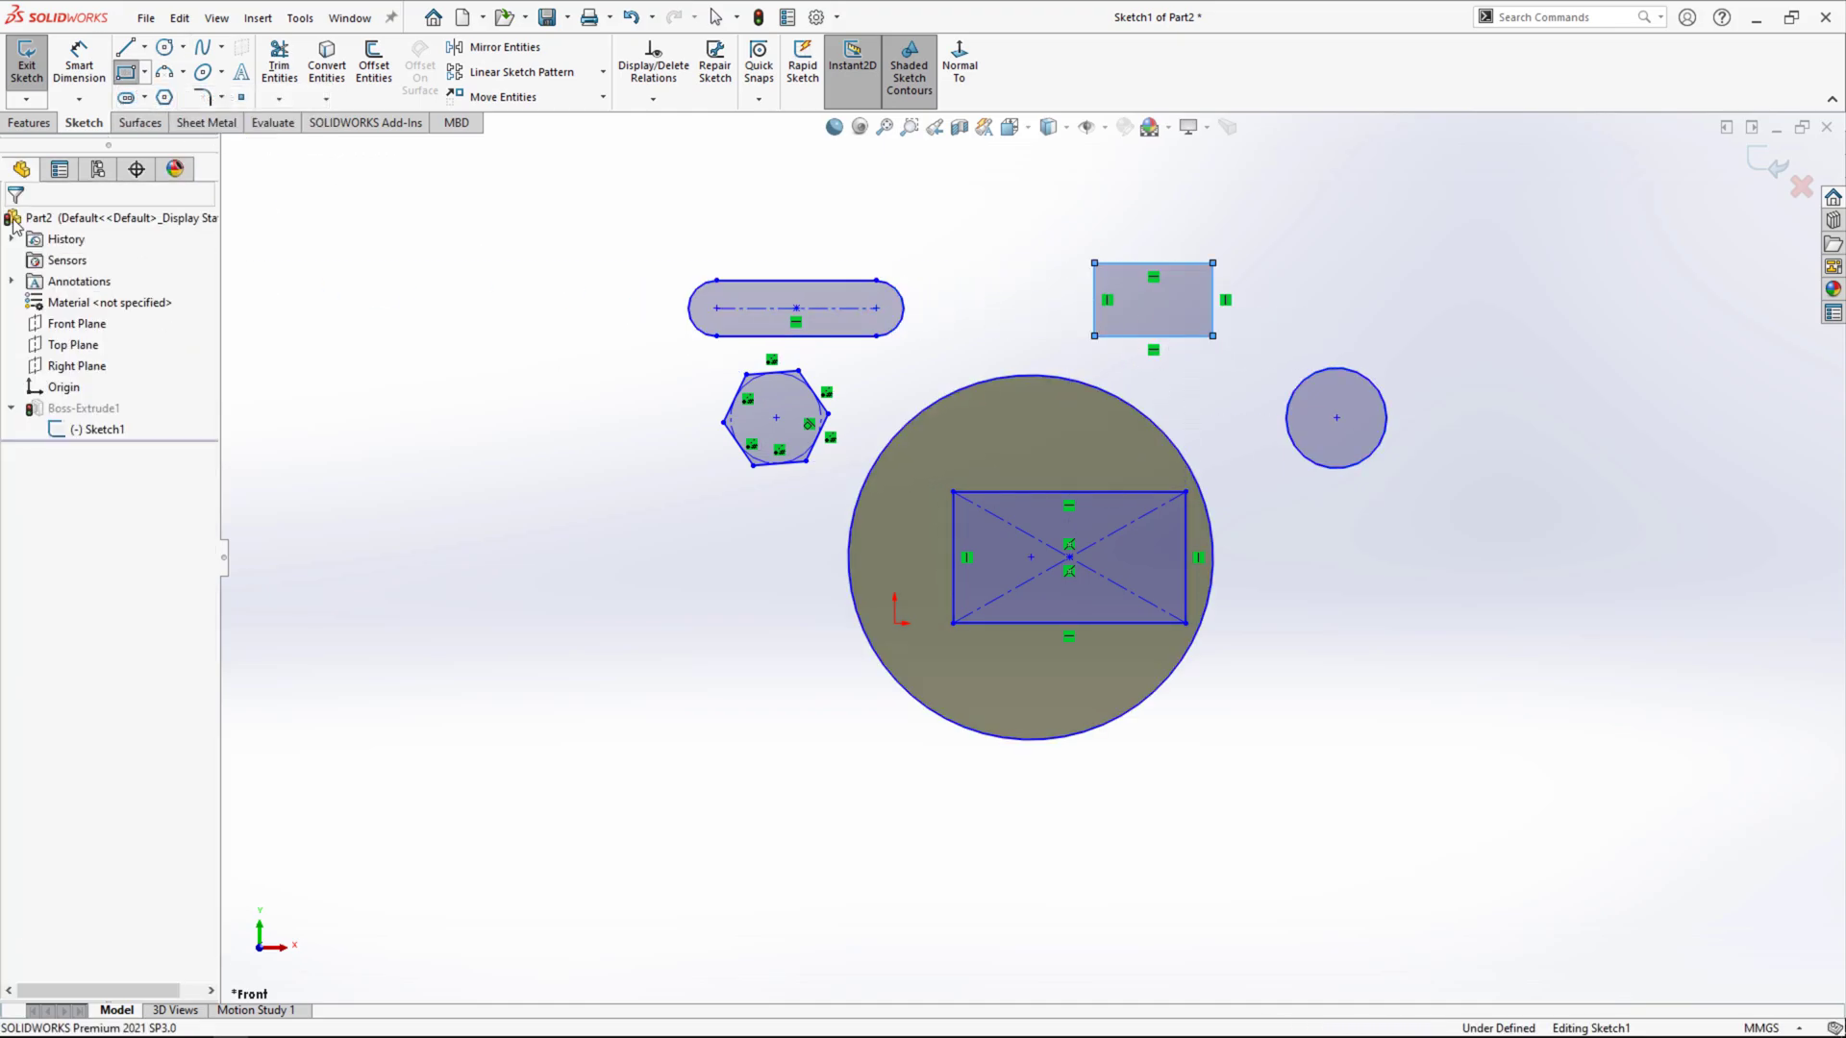
left_click(1750, 165)
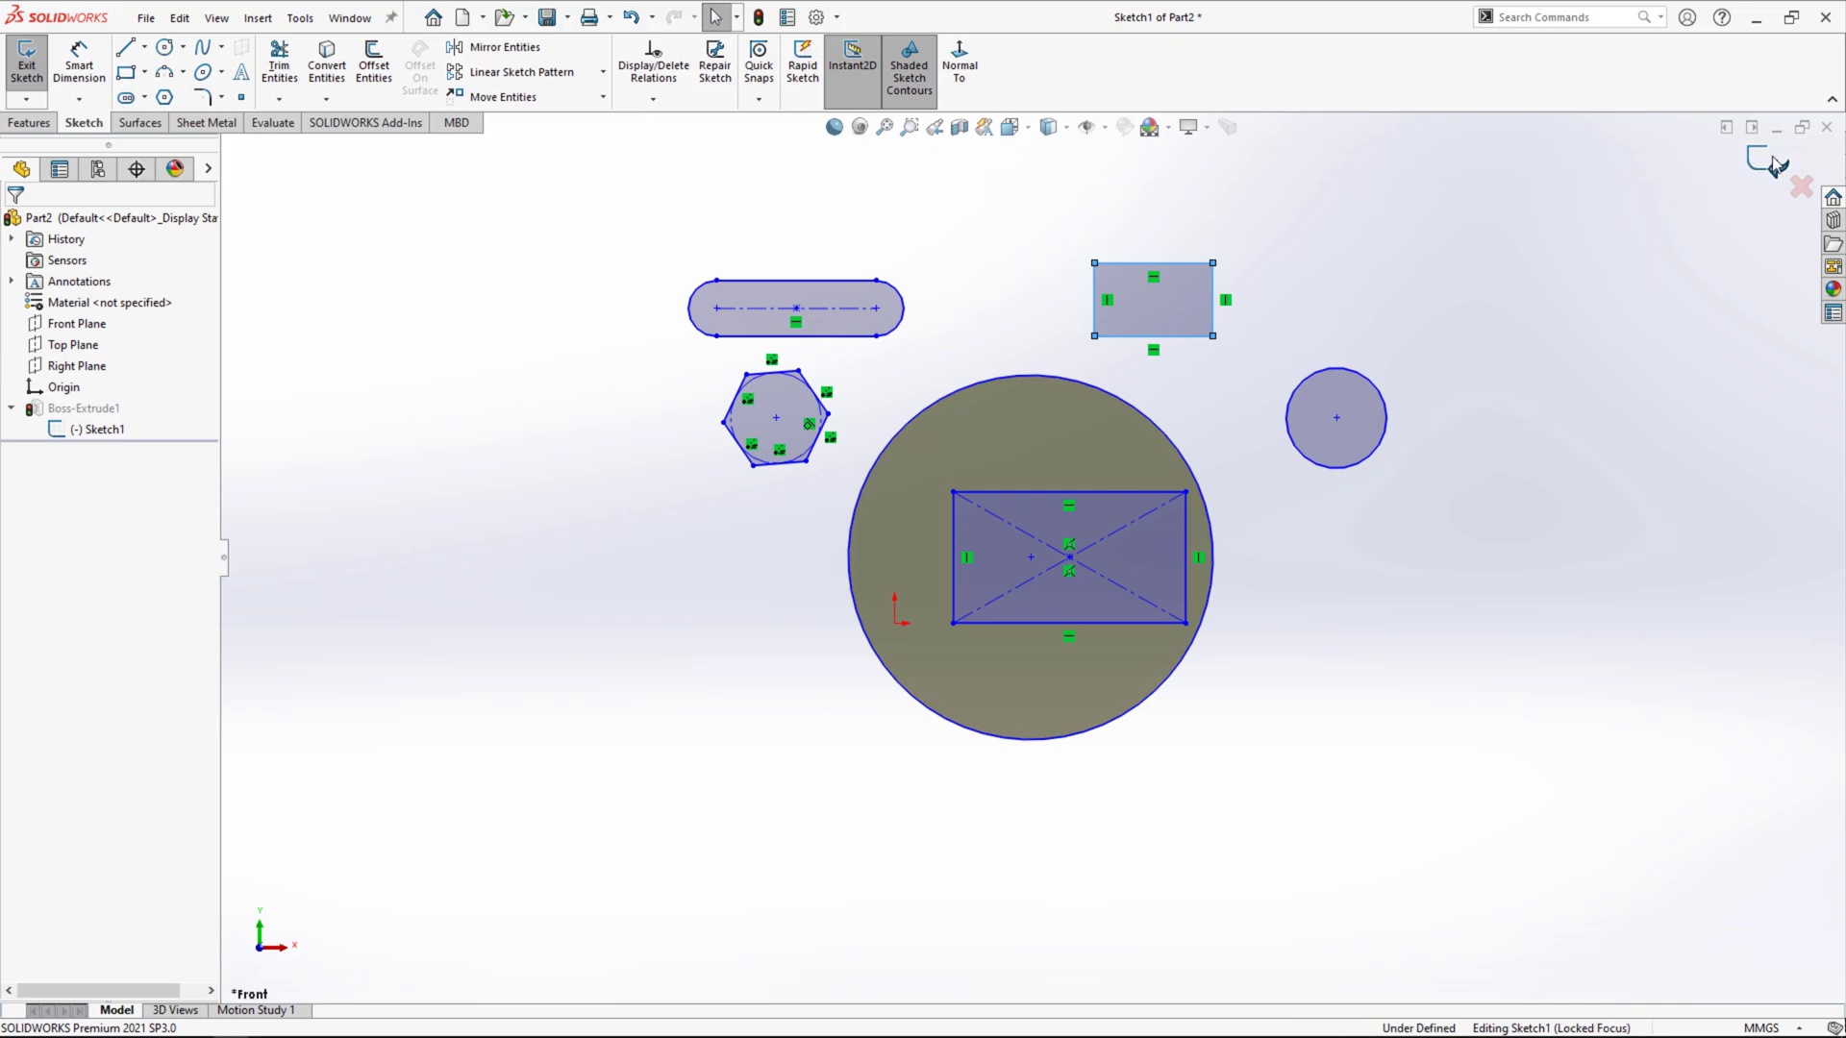
Start a sketch on the small rectangular block's face and draw a circle with a radius of about 5 mm near one upper corner.
middle_click_drag(1279, 206, 1131, 688)
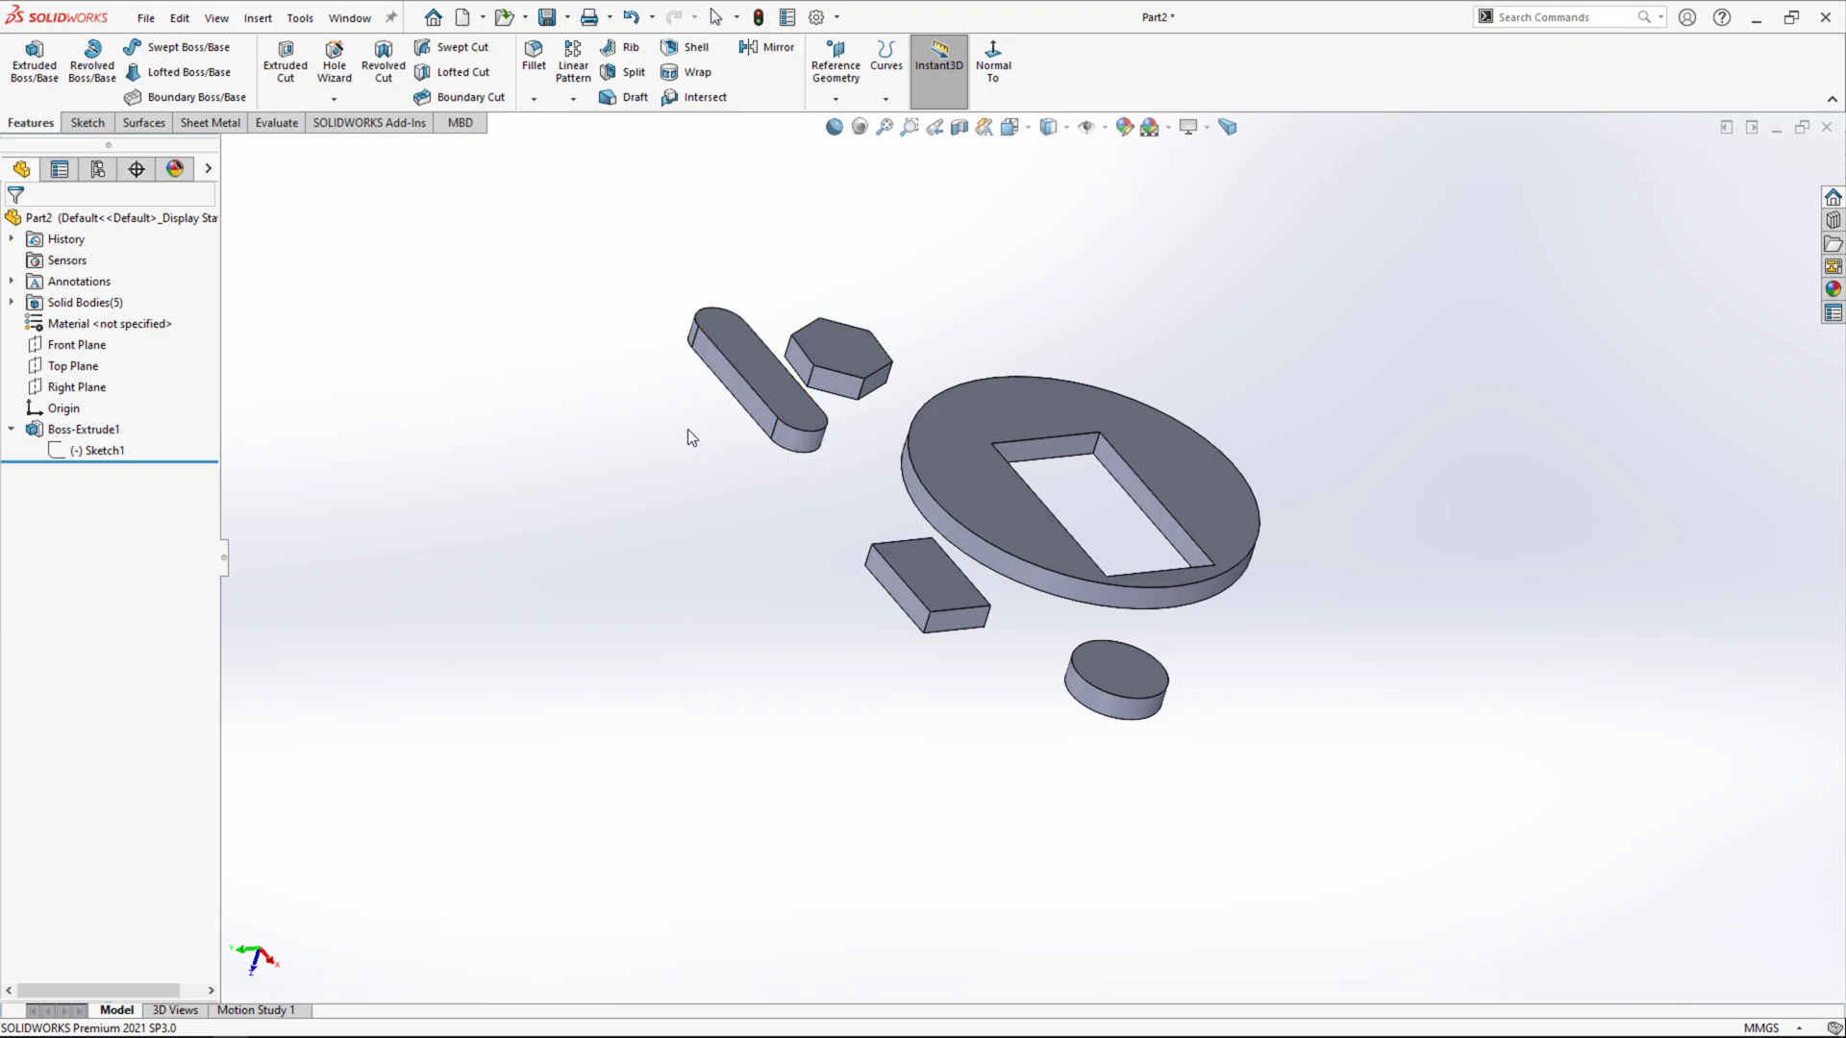
middle_click_drag(688, 429, 480, 495)
middle_click_drag(840, 698, 1400, 459)
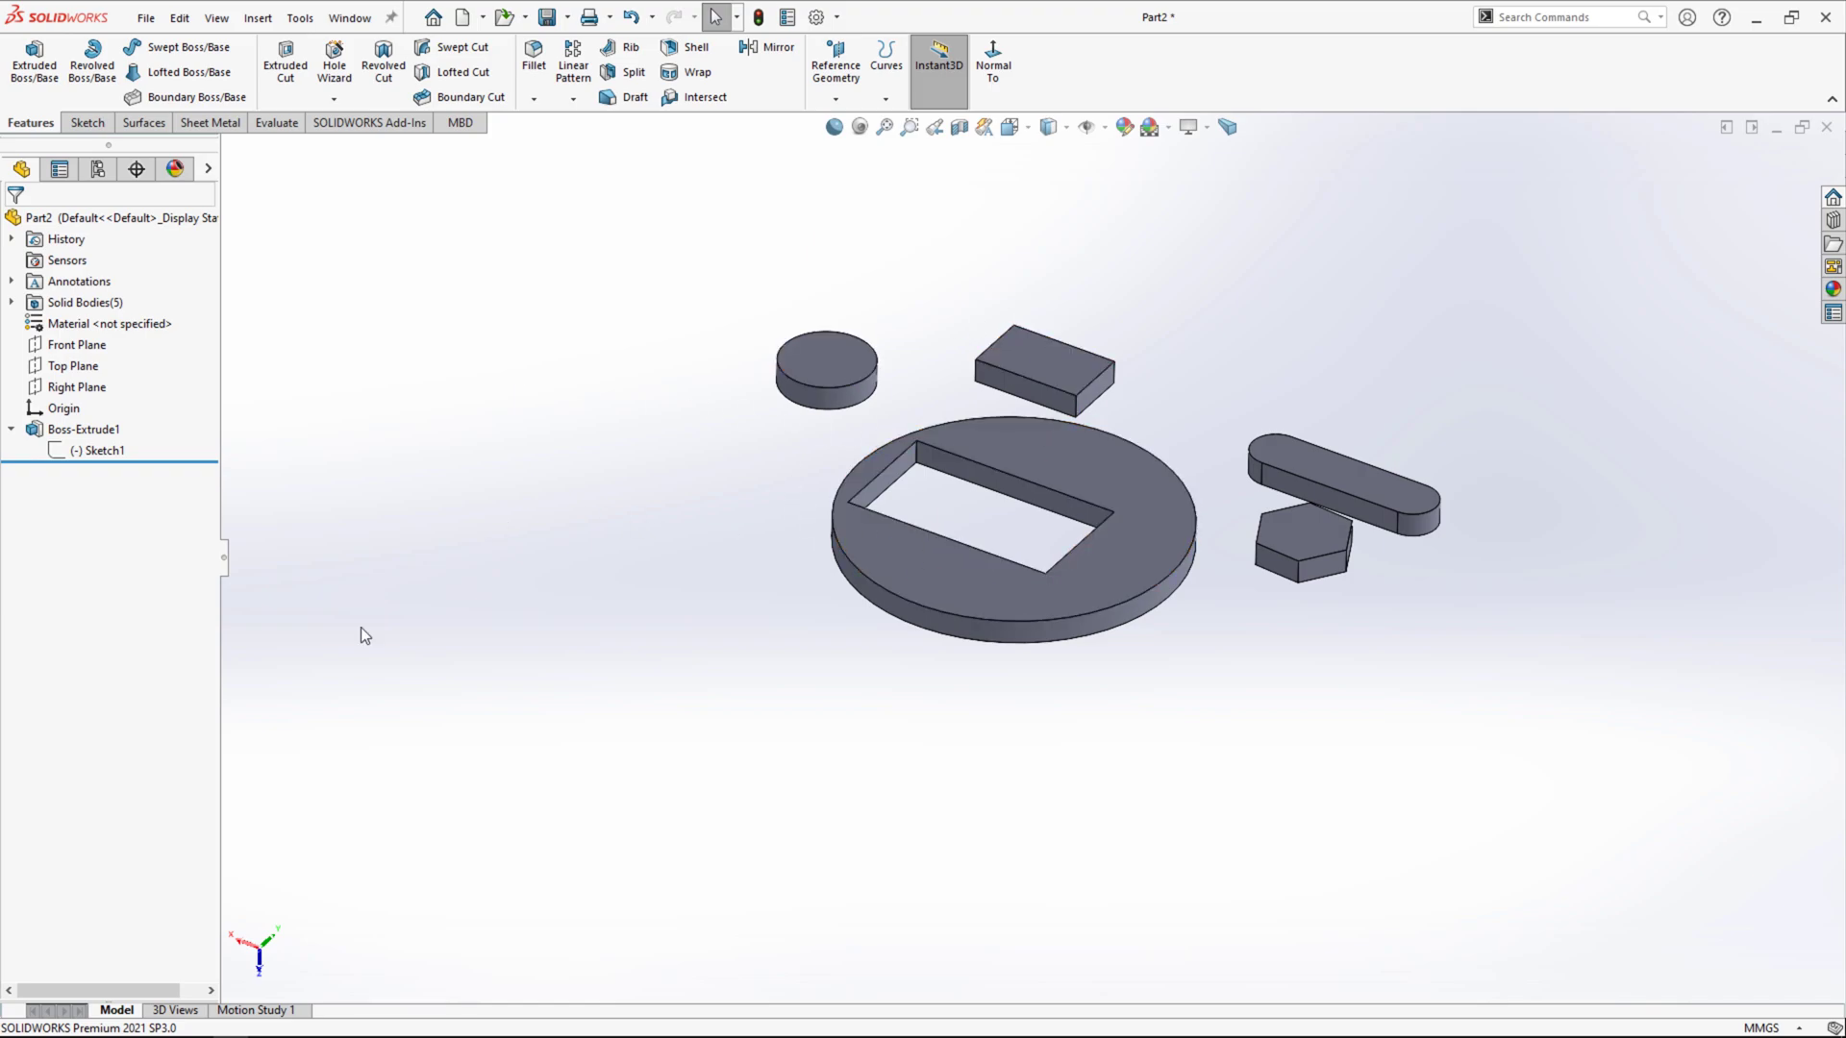
middle_click_drag(609, 424, 635, 672)
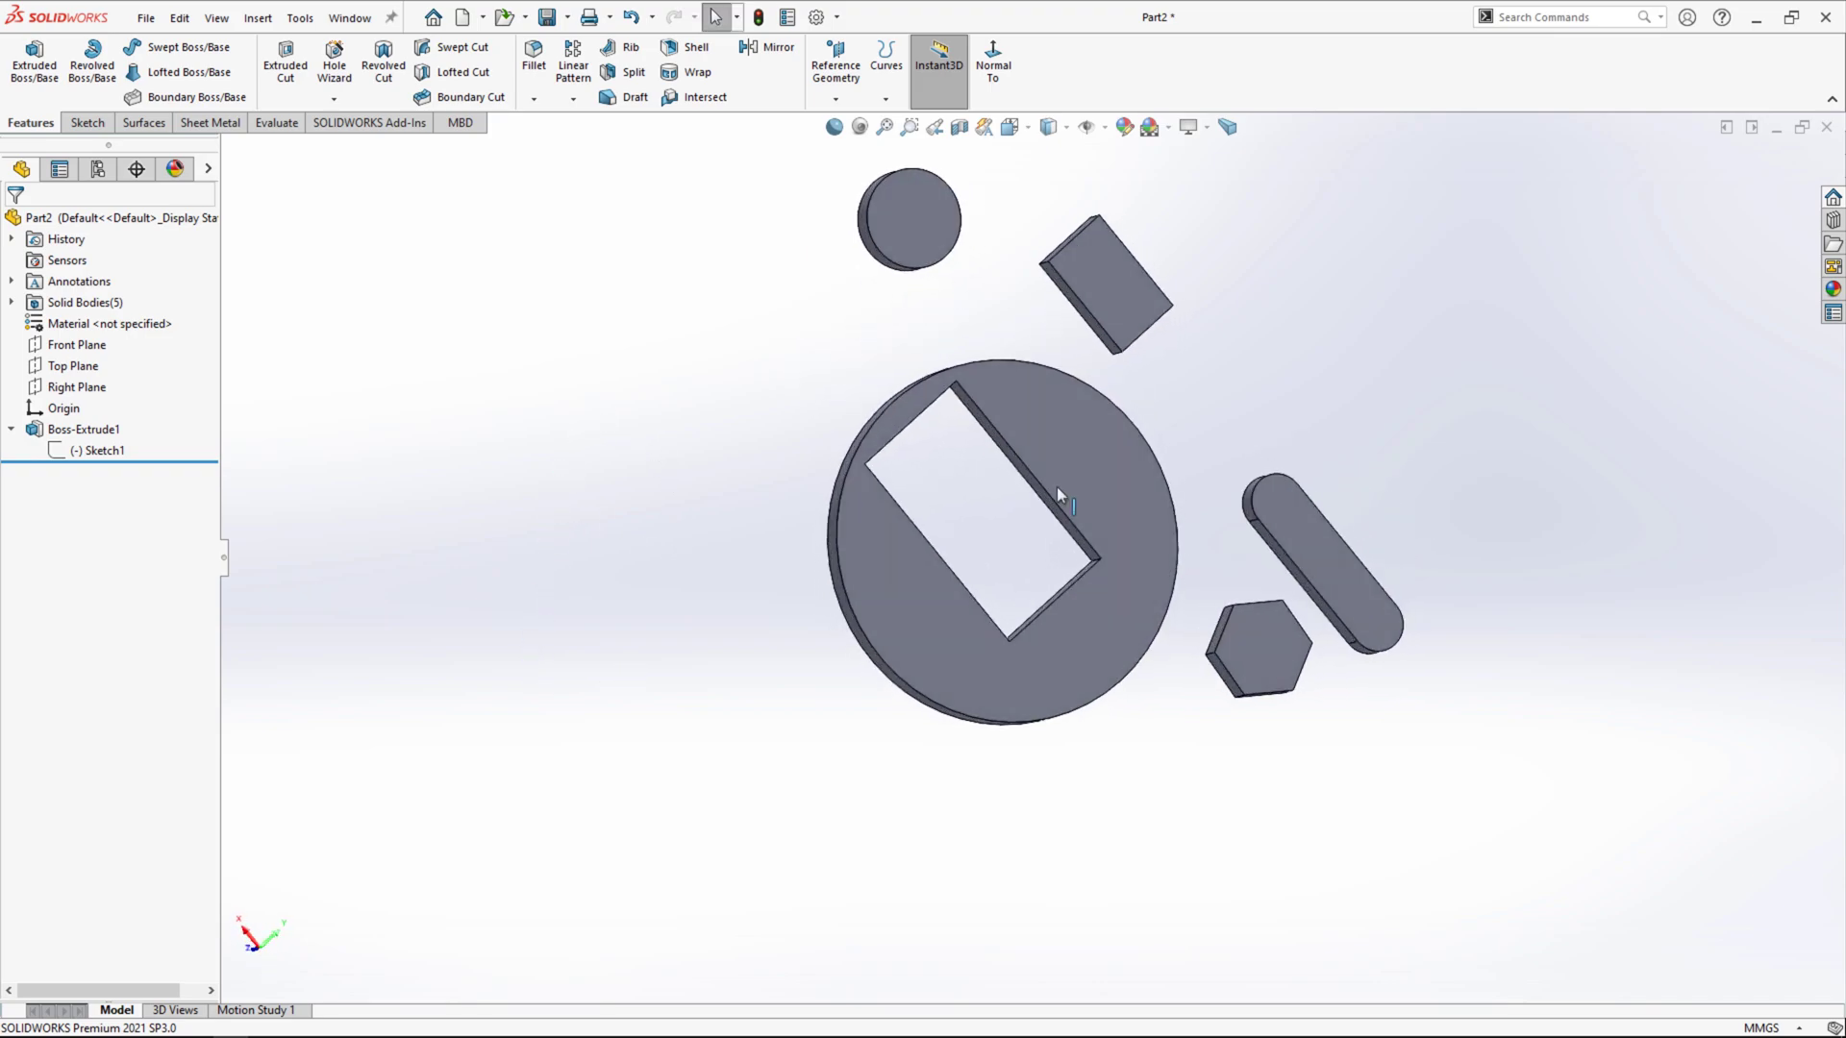
left_click(1106, 305)
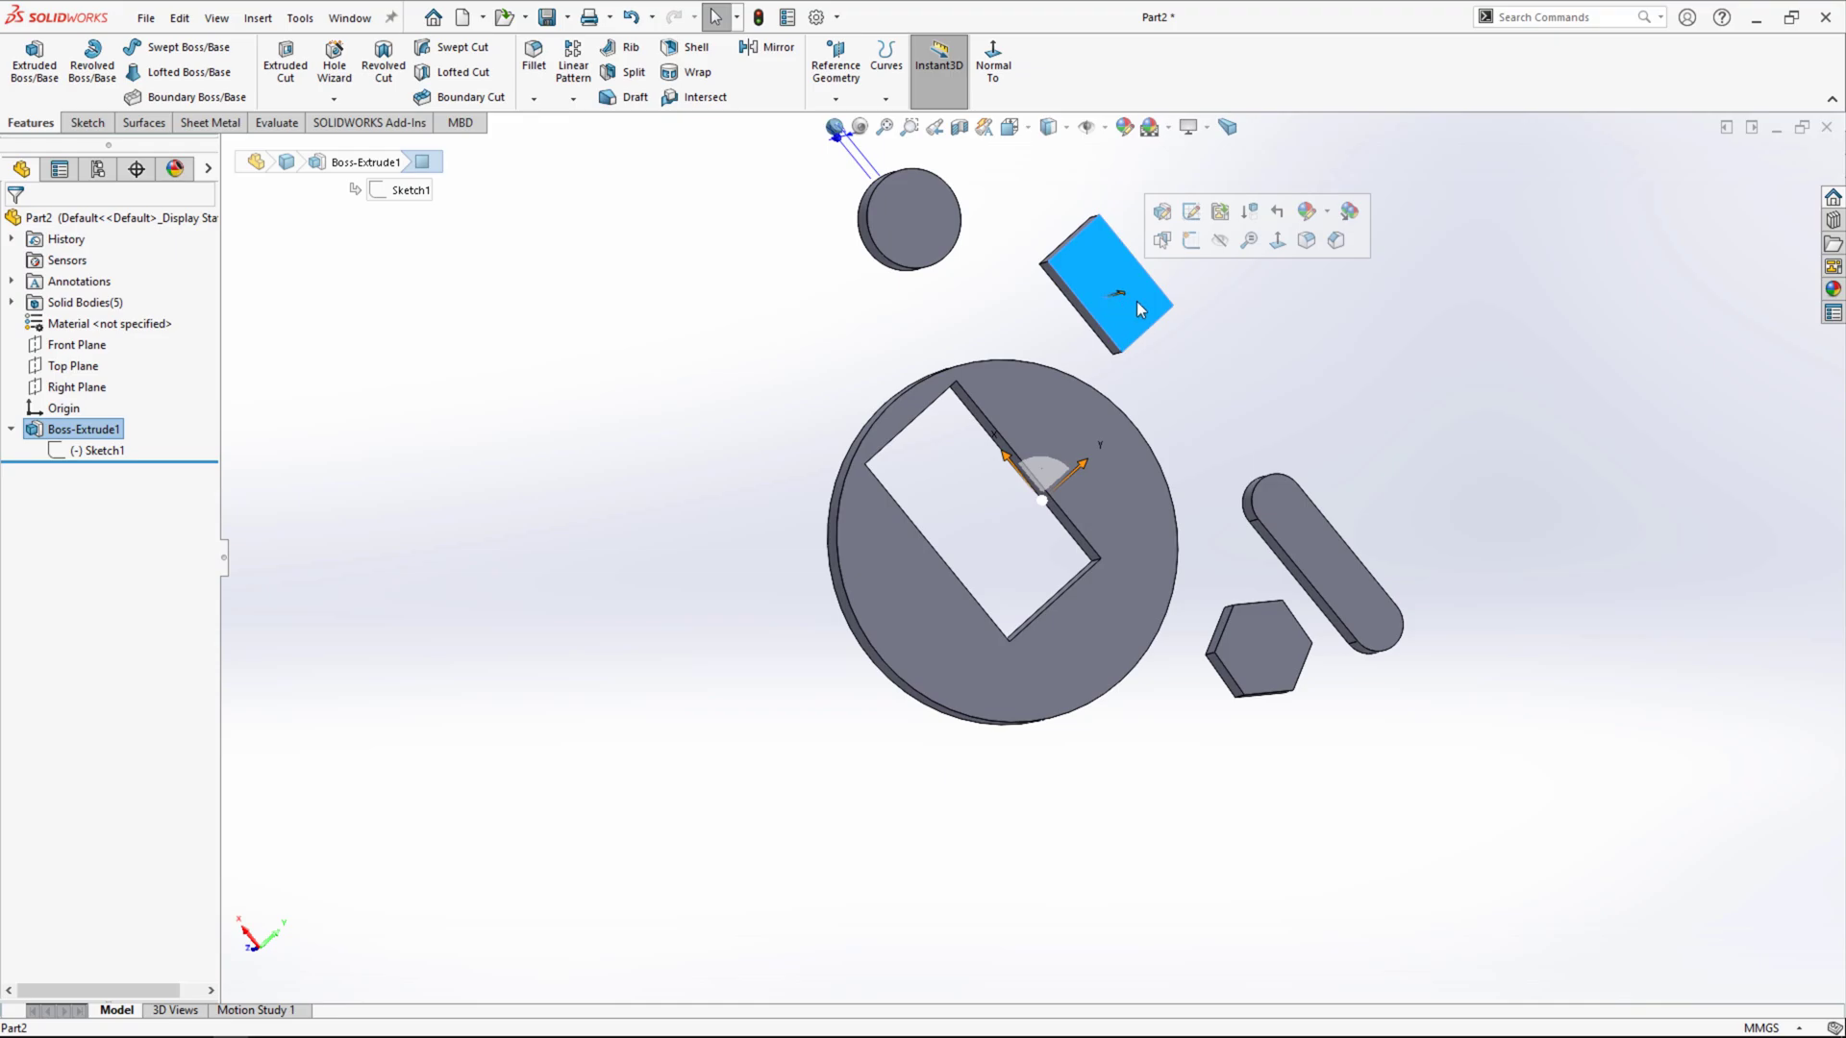
left_click(1192, 242)
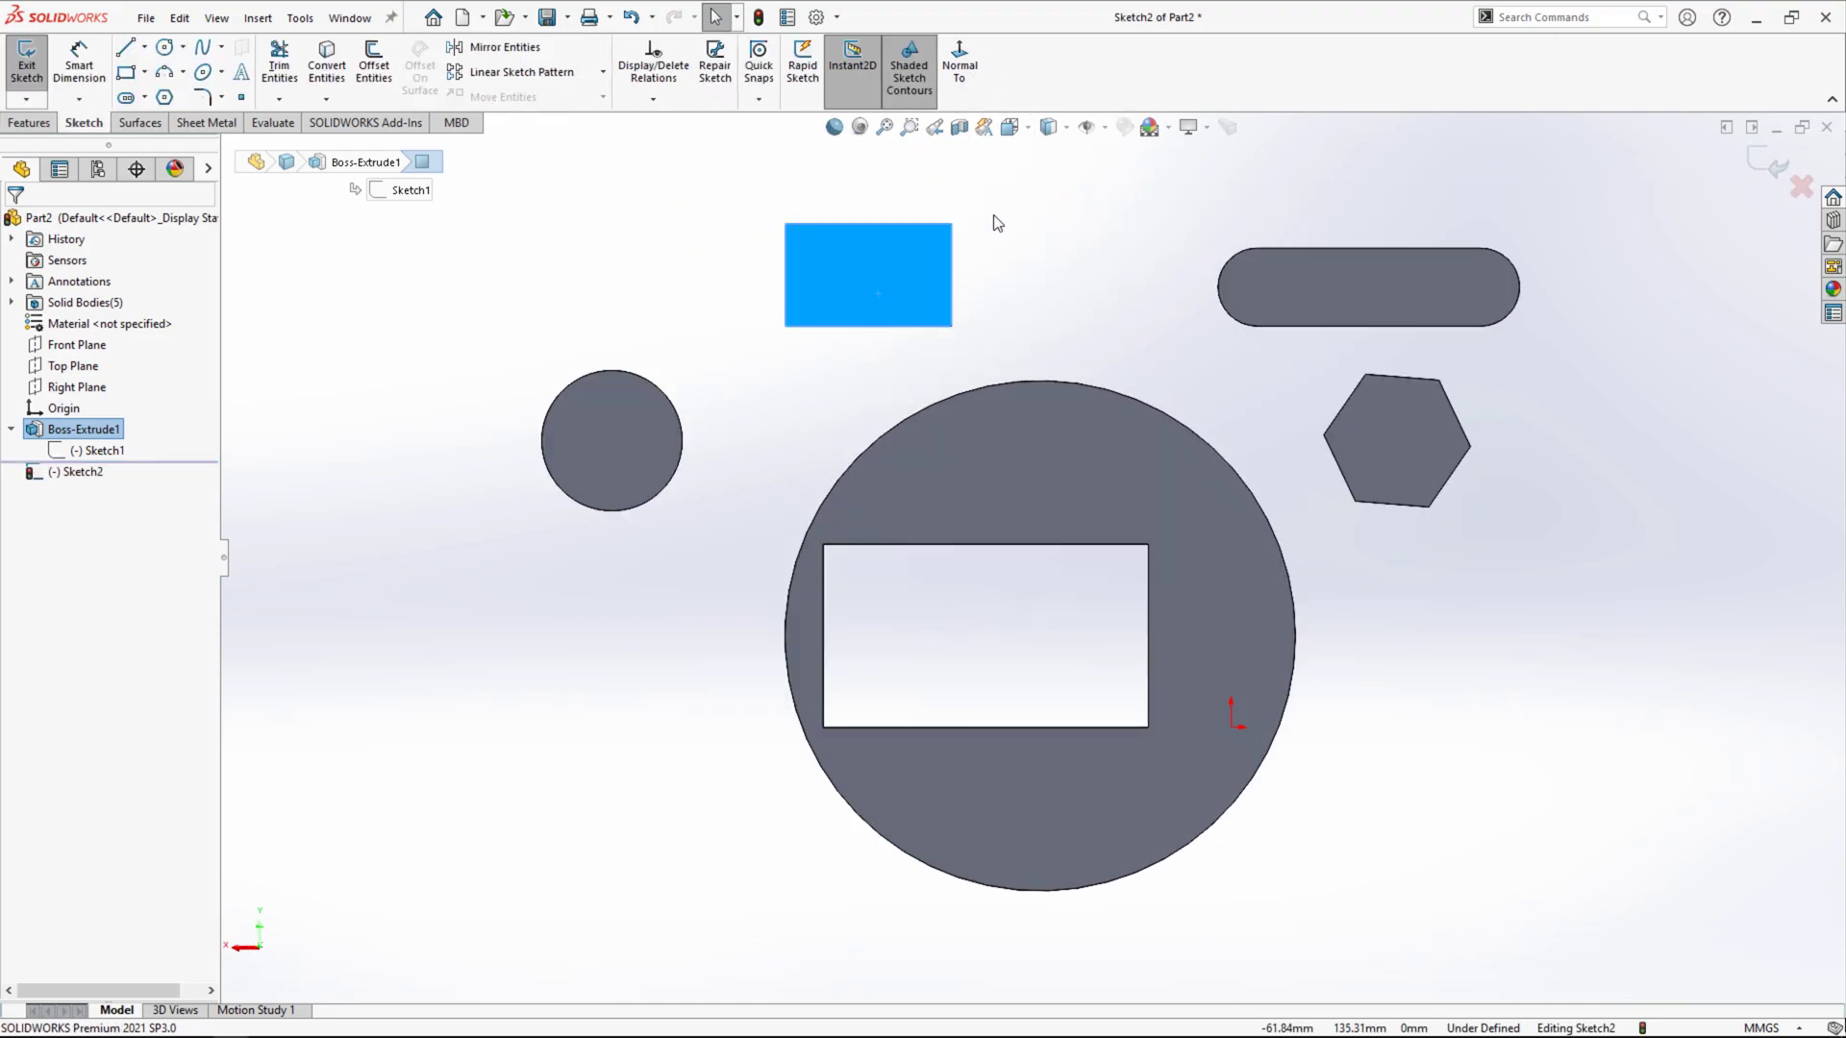
scroll(903, 206, "up", 1)
scroll(904, 207, "down", 4)
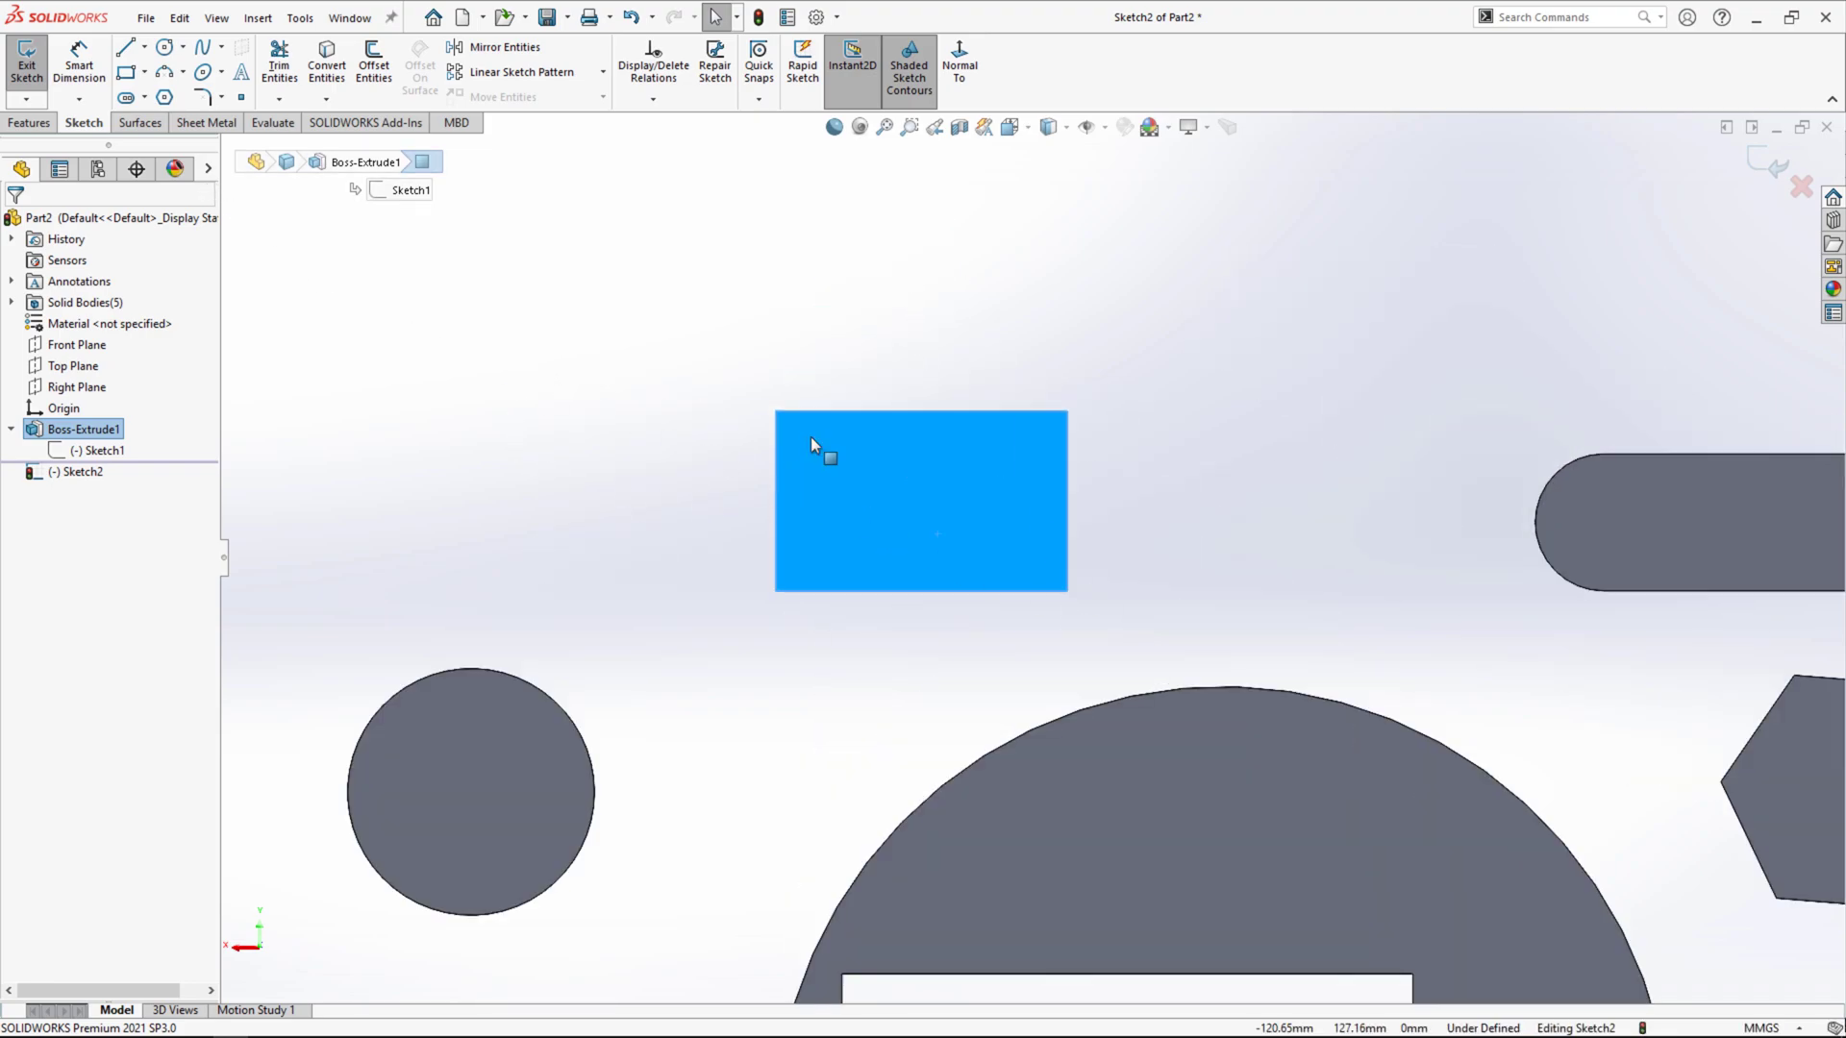
left_click(163, 48)
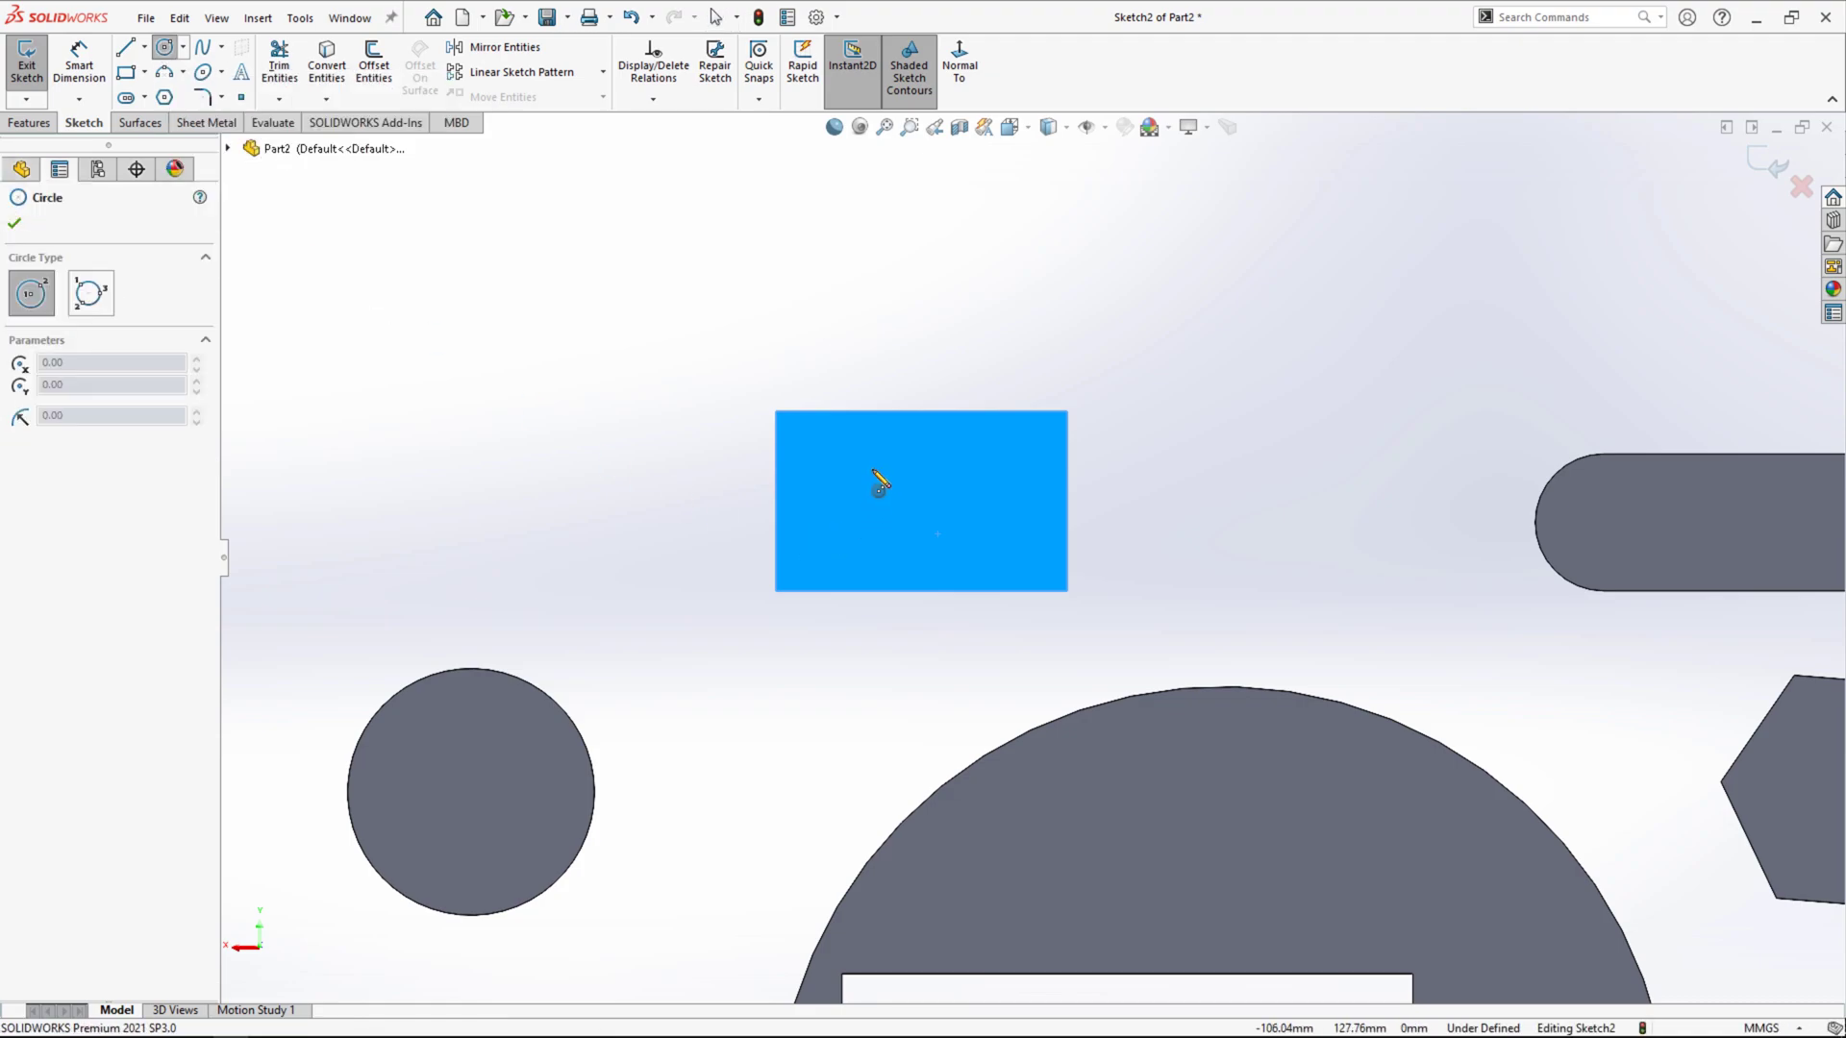
left_click(830, 455)
left_click(855, 477)
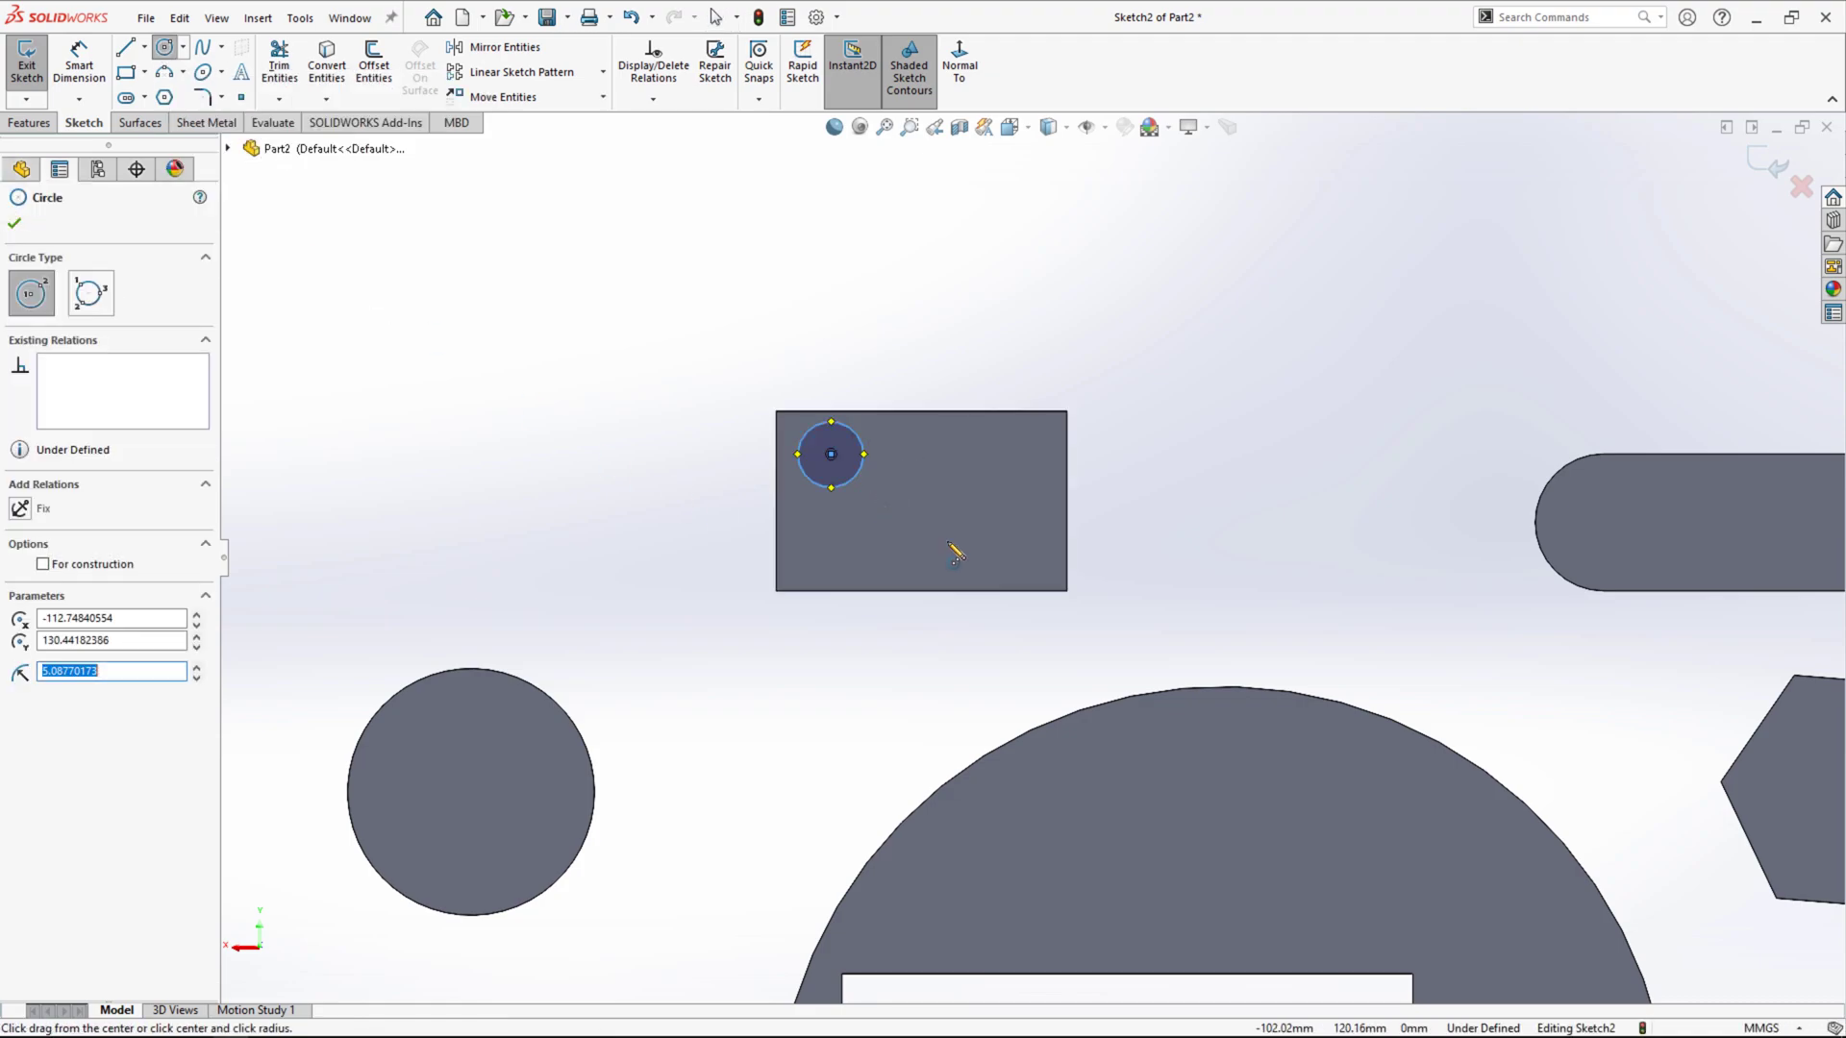
Draw a second circle with a radius of about 4.8 mm near the block's other upper corner, level with the first circle.
left_click(1022, 454)
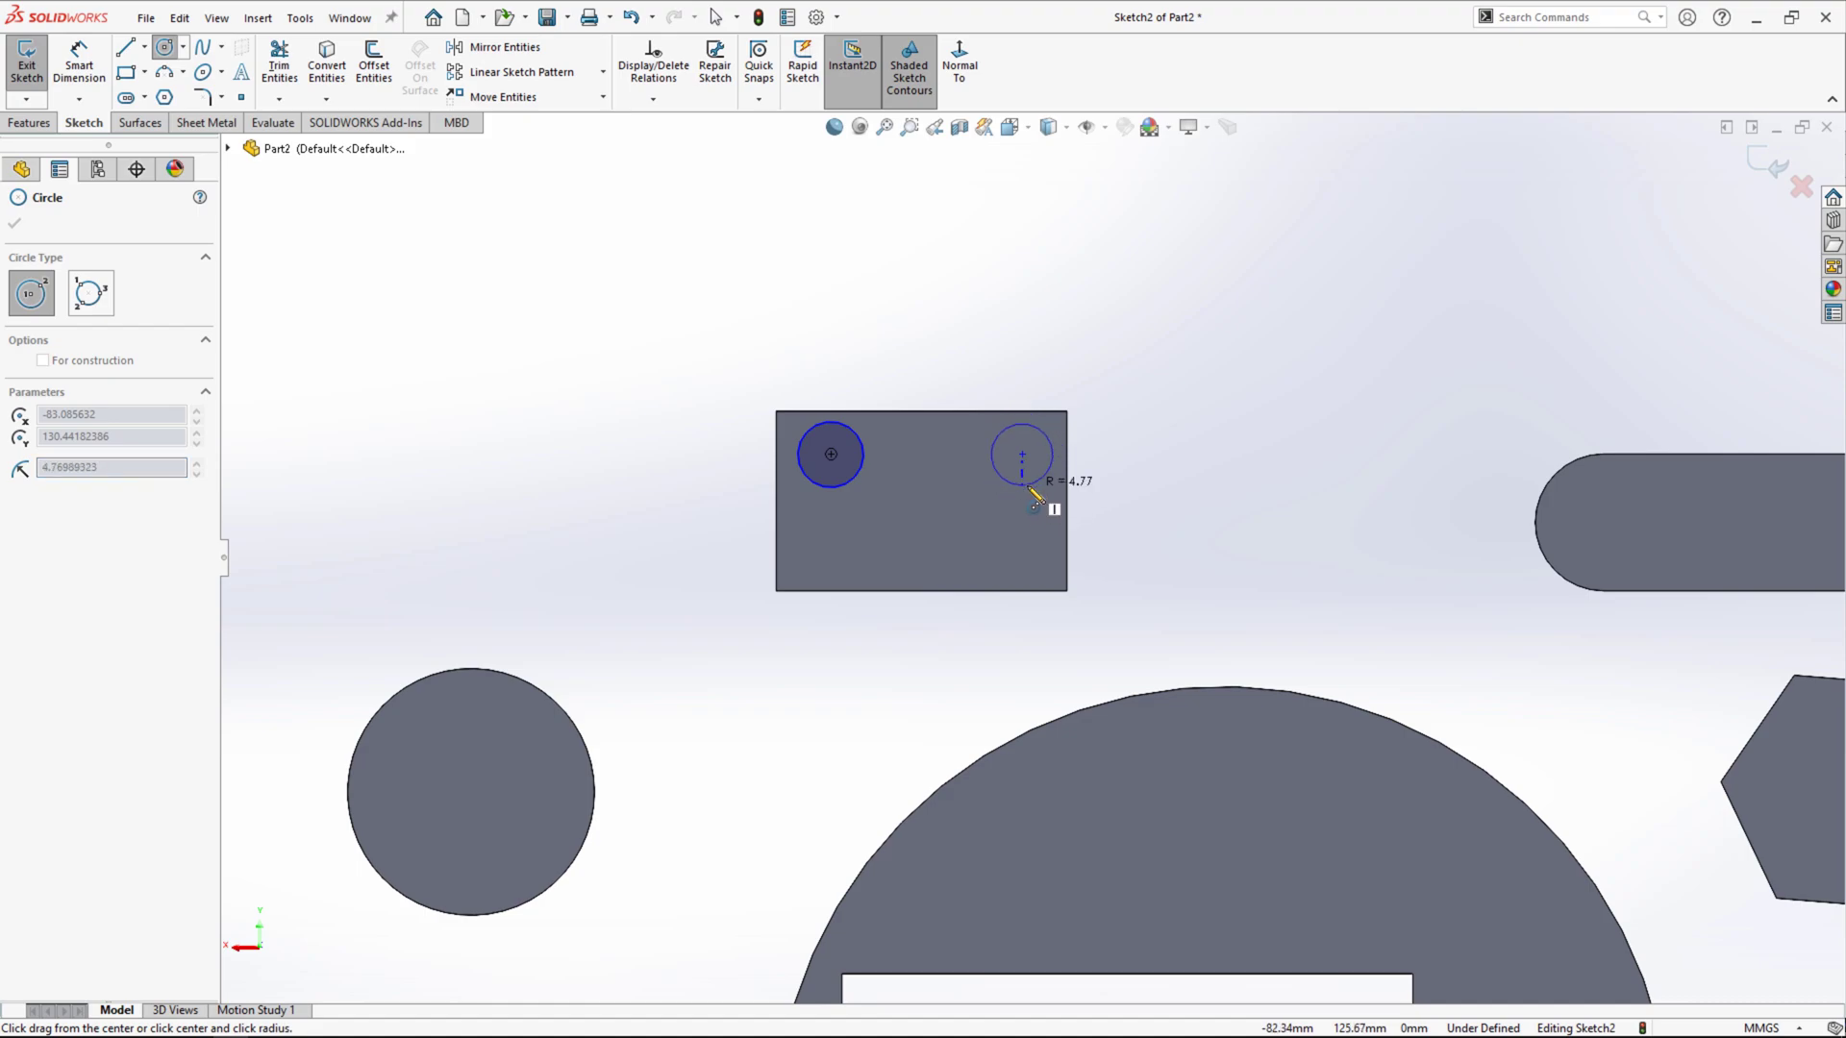
left_click(1044, 478)
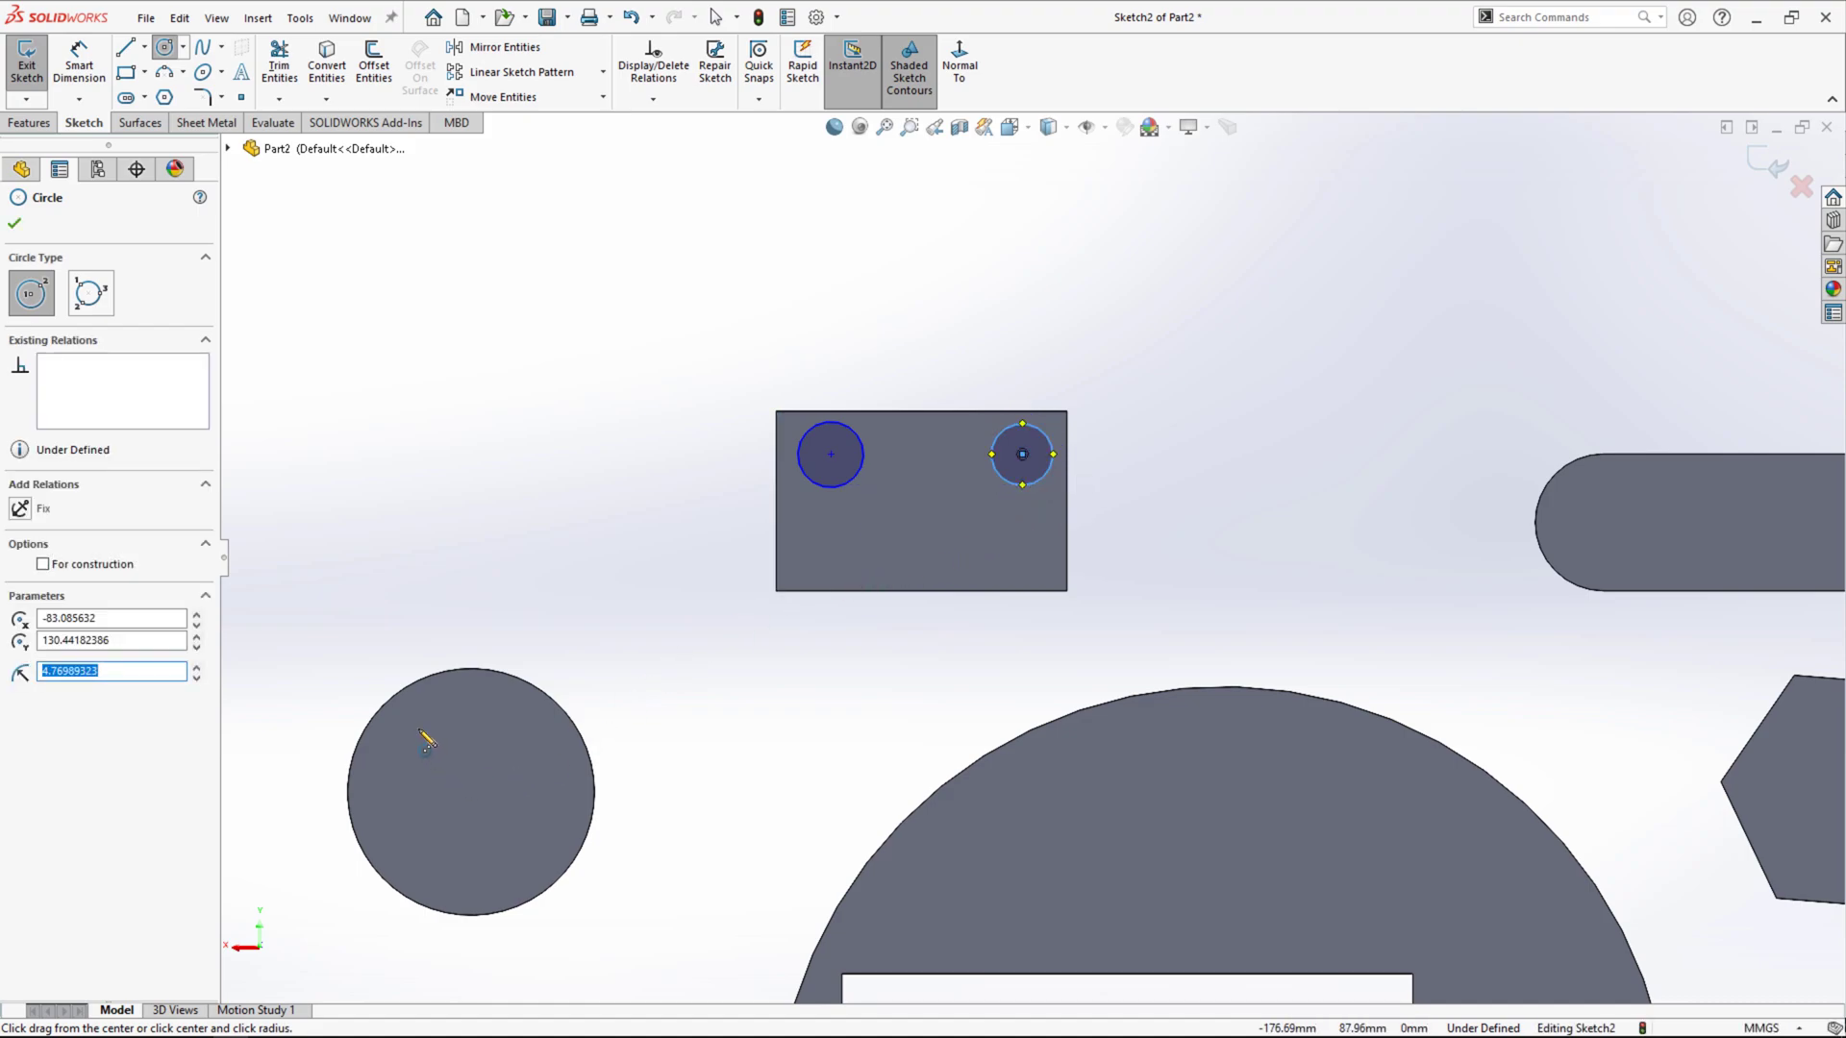
key("Escape")
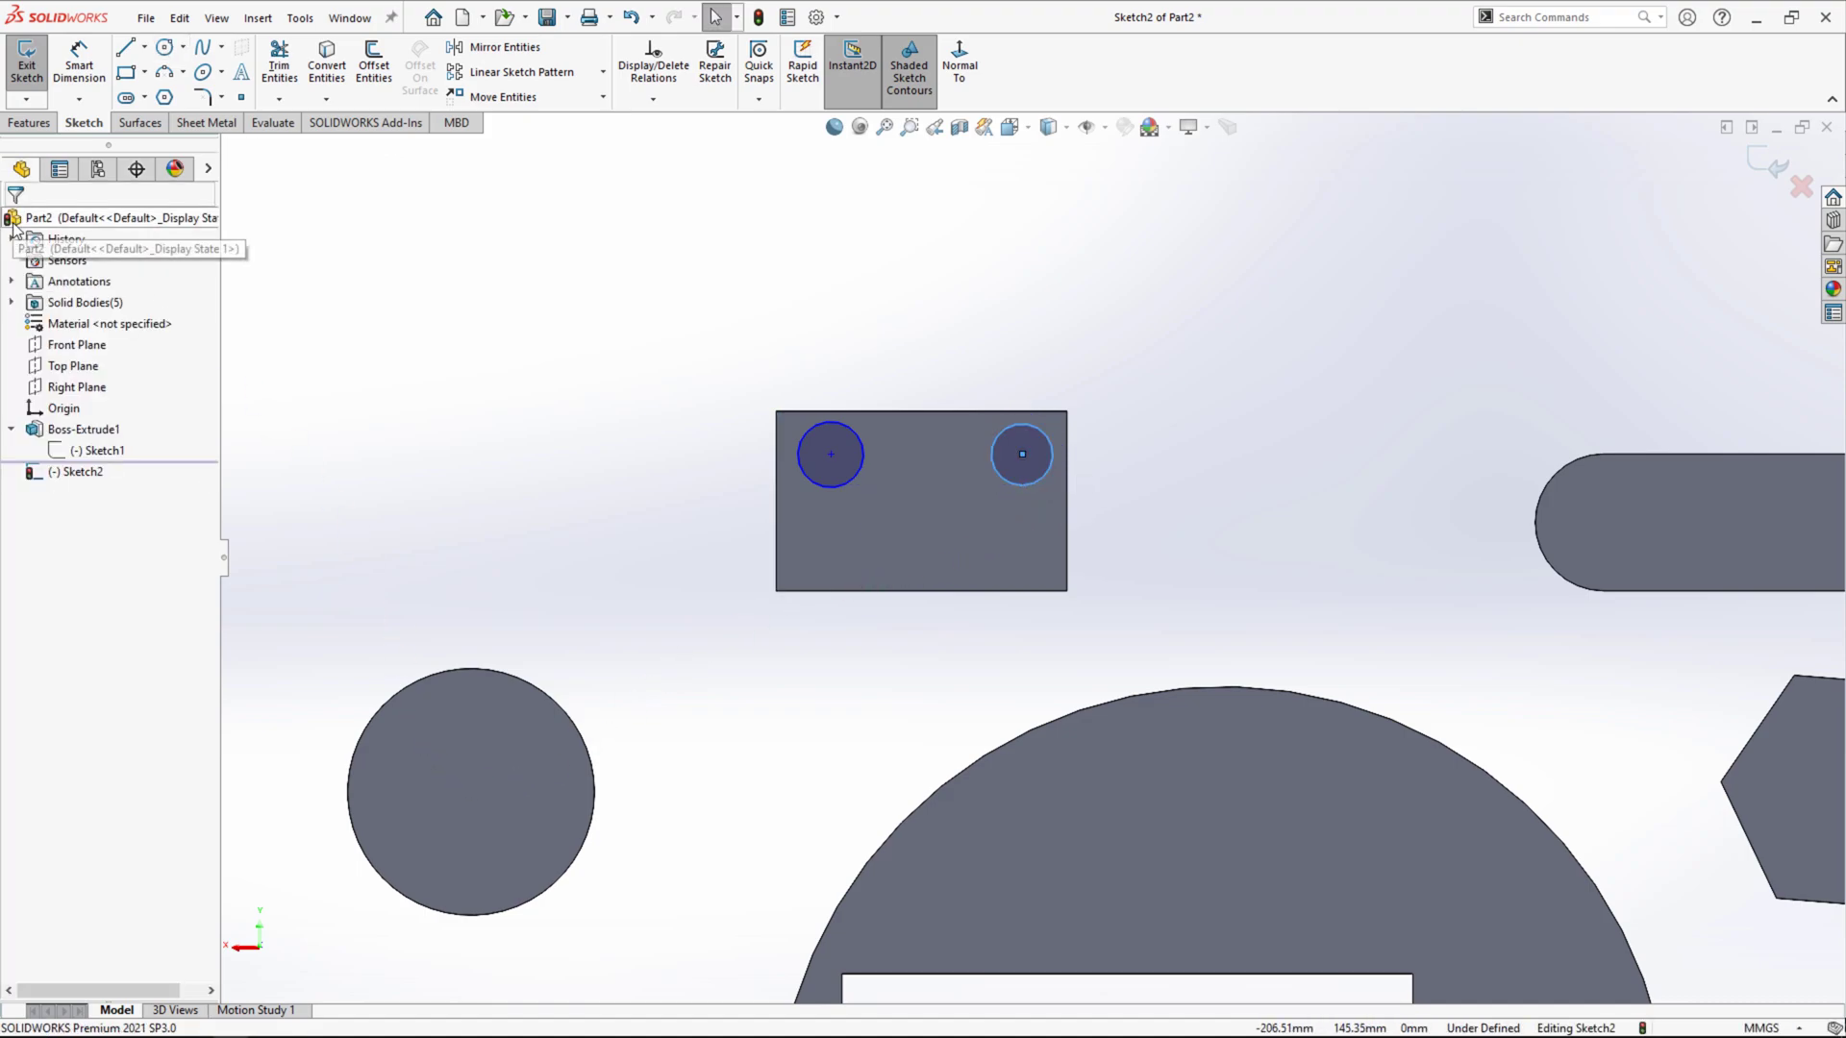
Cut-extrude the two circles through the rectangular block with a blind depth of 37 mm.
left_click(29, 122)
left_click(285, 62)
mouse_move(1201, 360)
middle_mouse_down()
mouse_move(1105, 424)
mouse_move(1121, 401)
middle_mouse_up()
left_click_drag(1002, 430, 1155, 369)
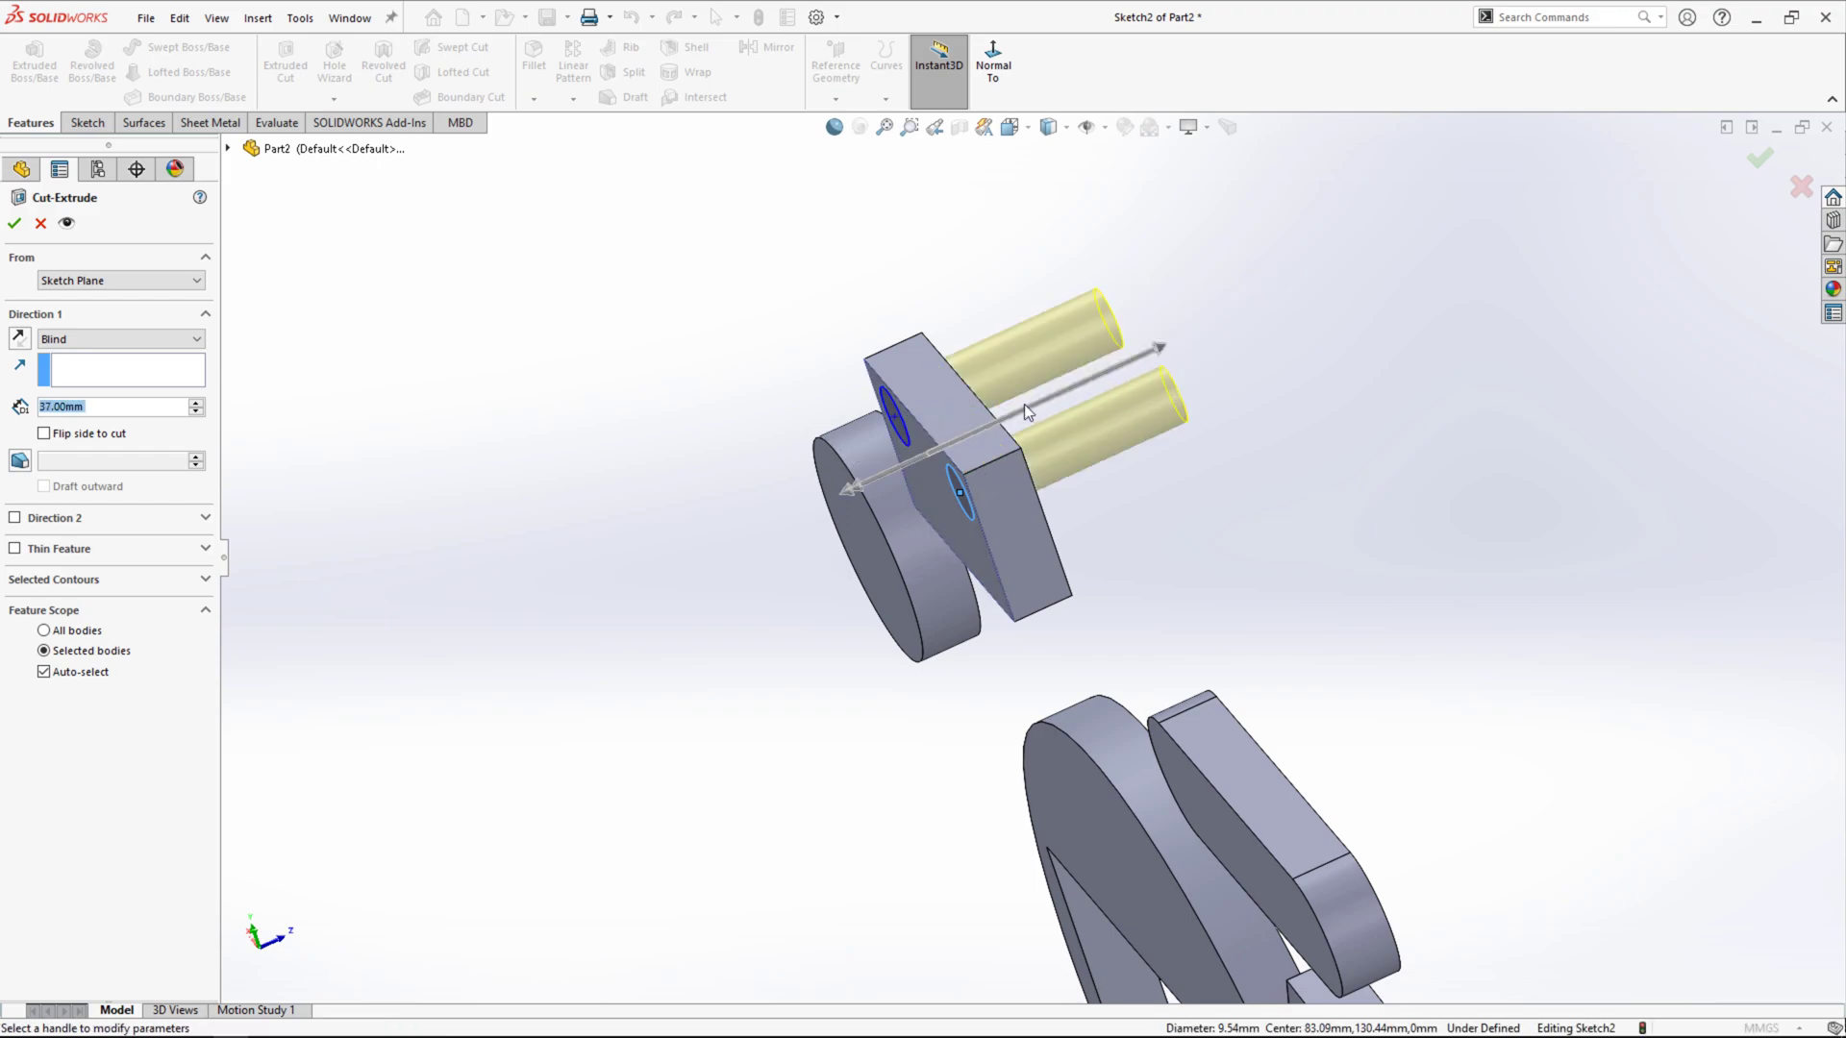
left_click(14, 223)
Sketch two overlapping circles on the large disc's face above the rectangular opening, the second with a radius of about 8 mm.
middle_click_drag(655, 556, 764, 494)
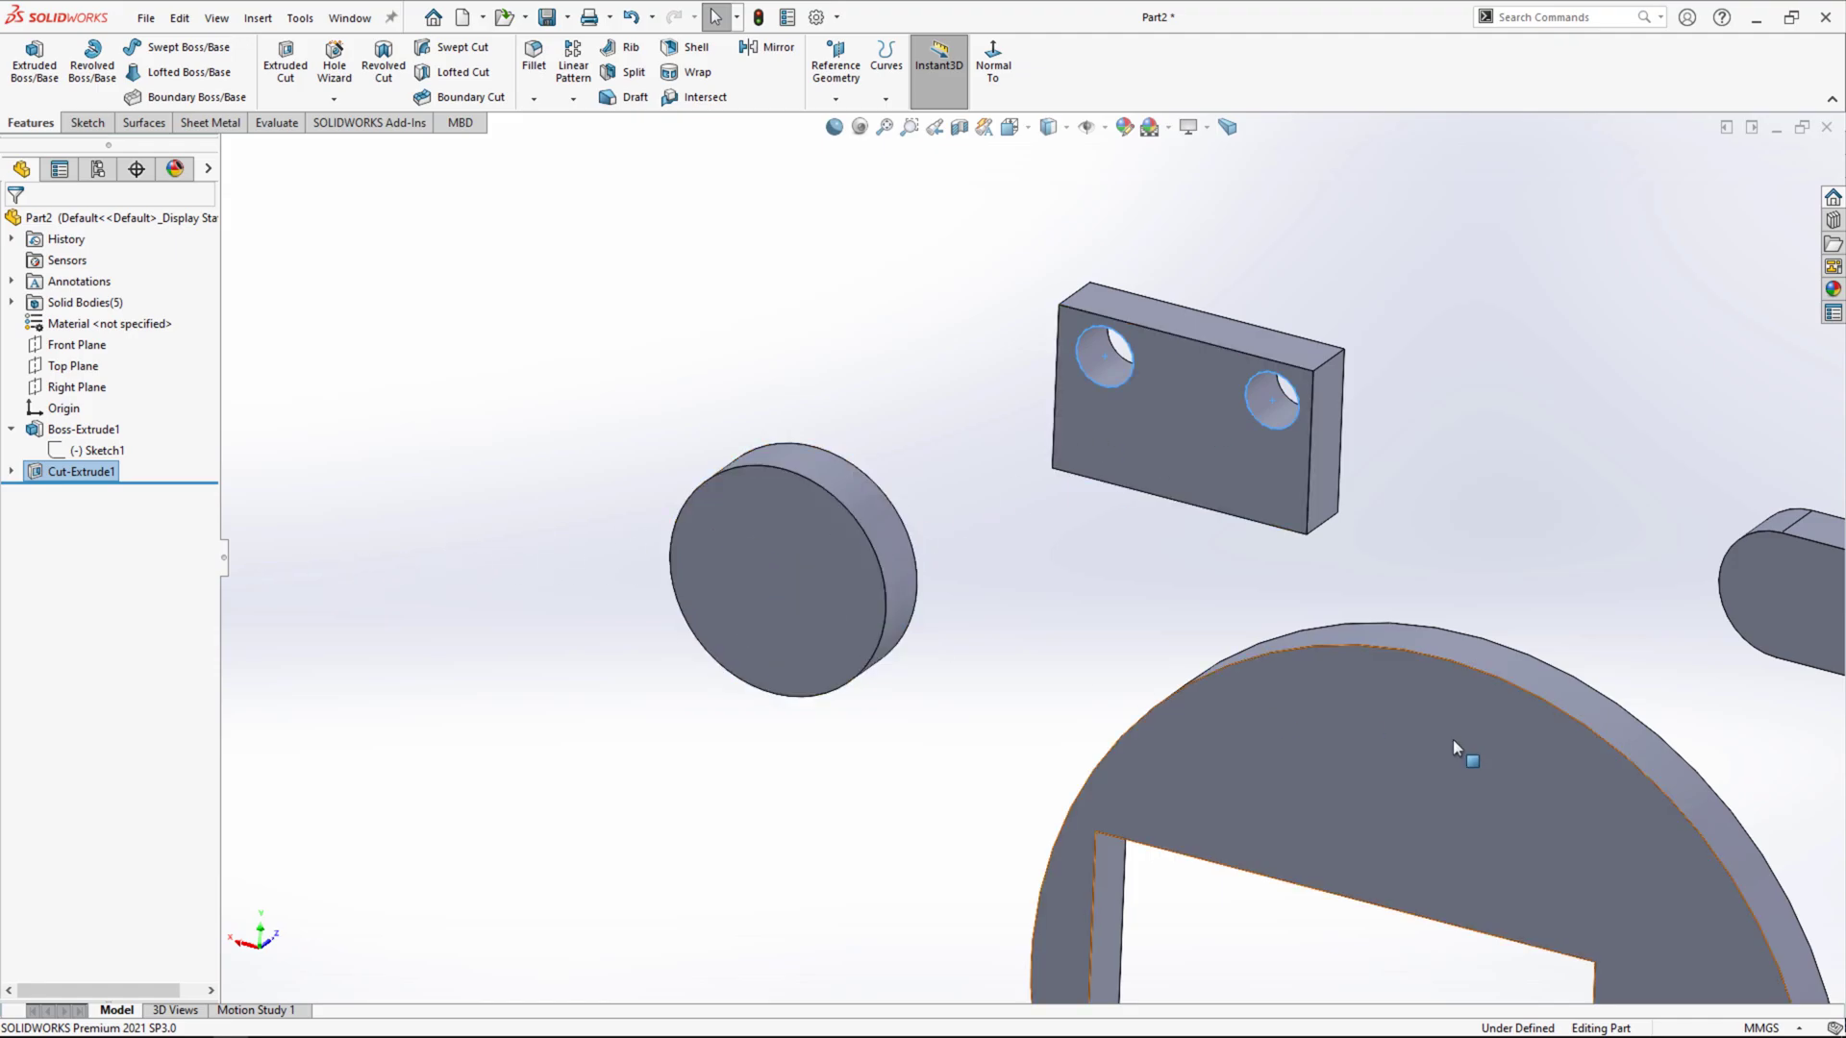
left_click(1400, 744)
left_click(1485, 684)
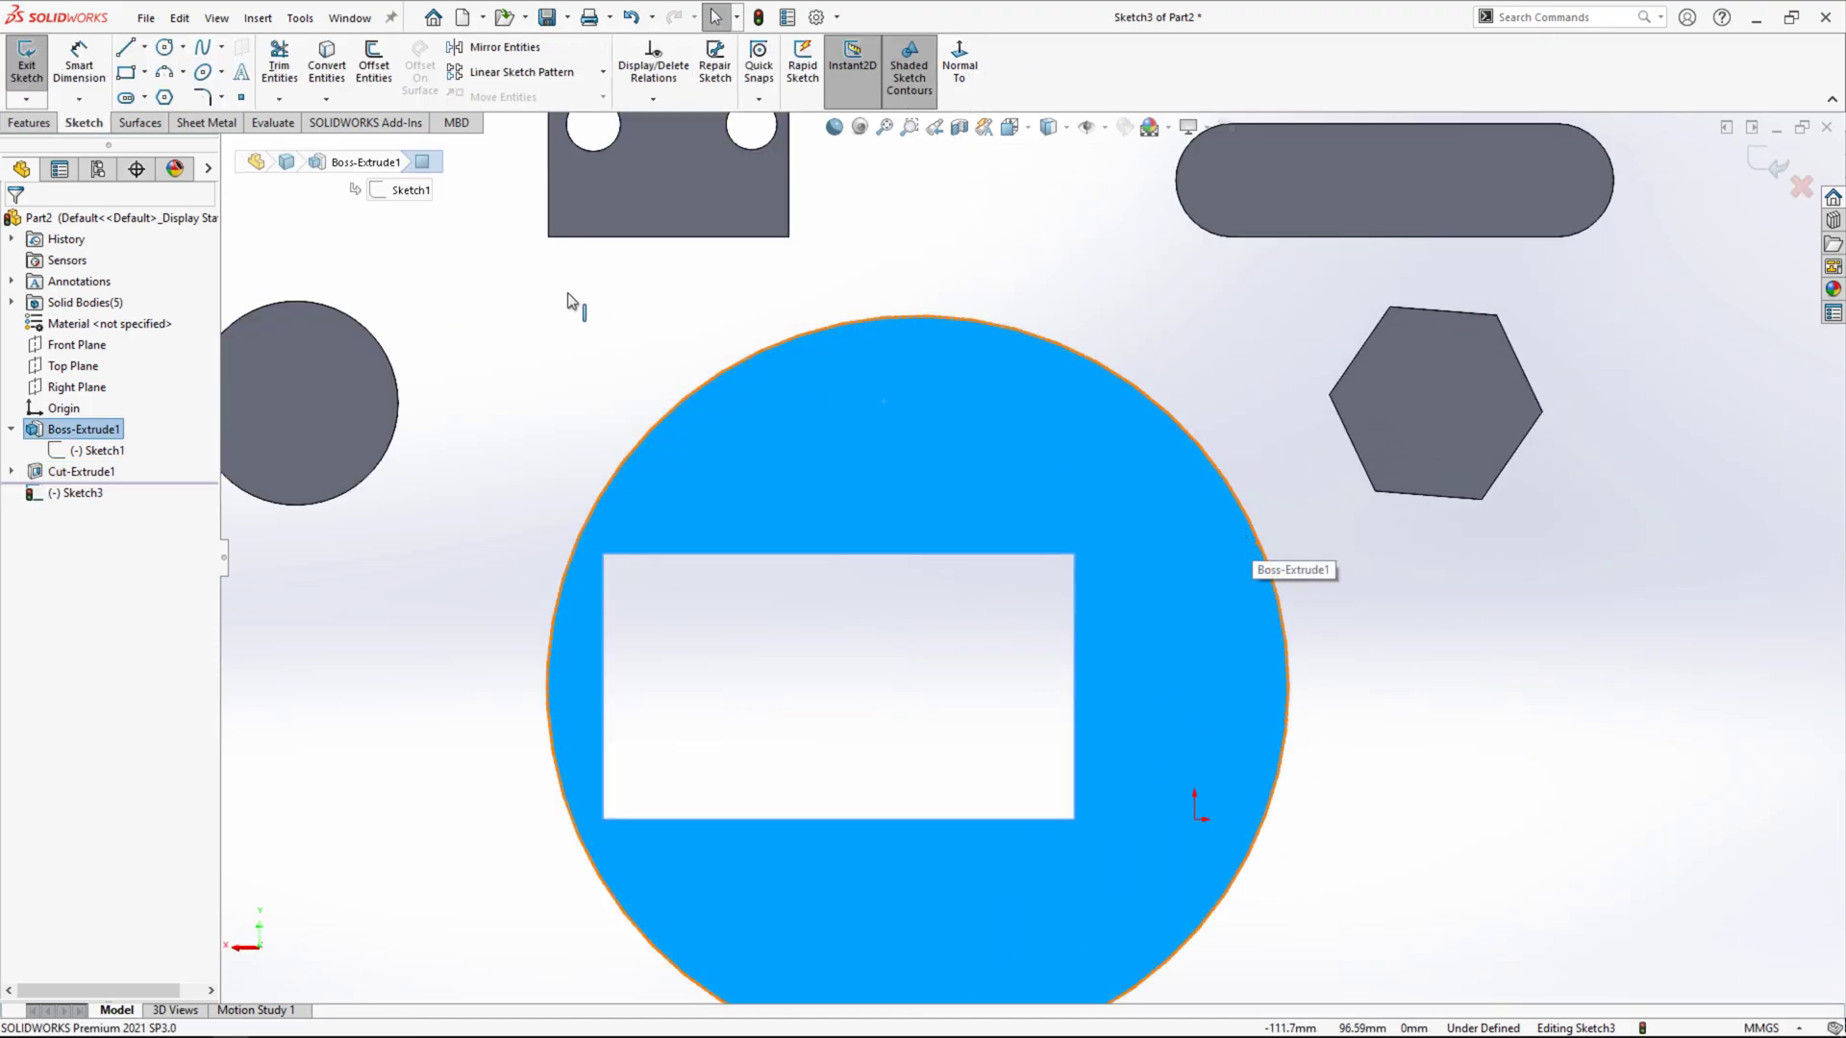
left_click(164, 48)
left_click(826, 408)
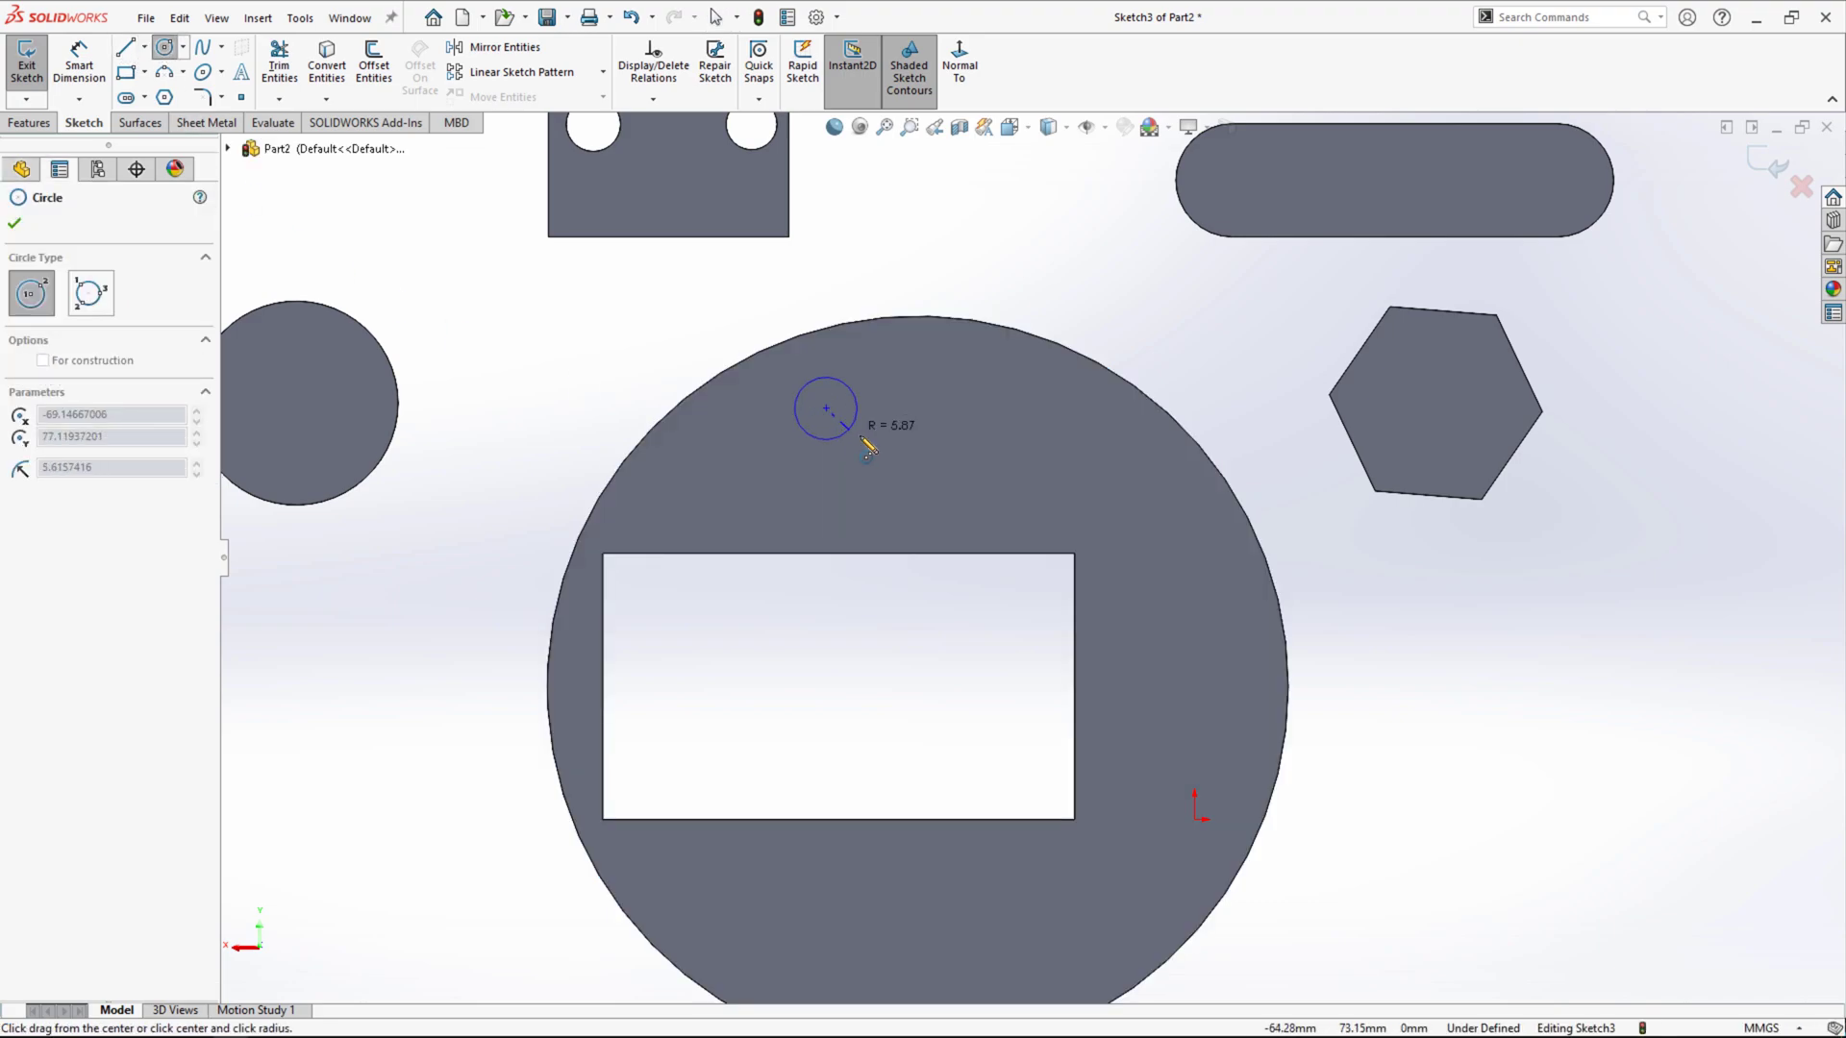
left_click(873, 448)
left_click(847, 420)
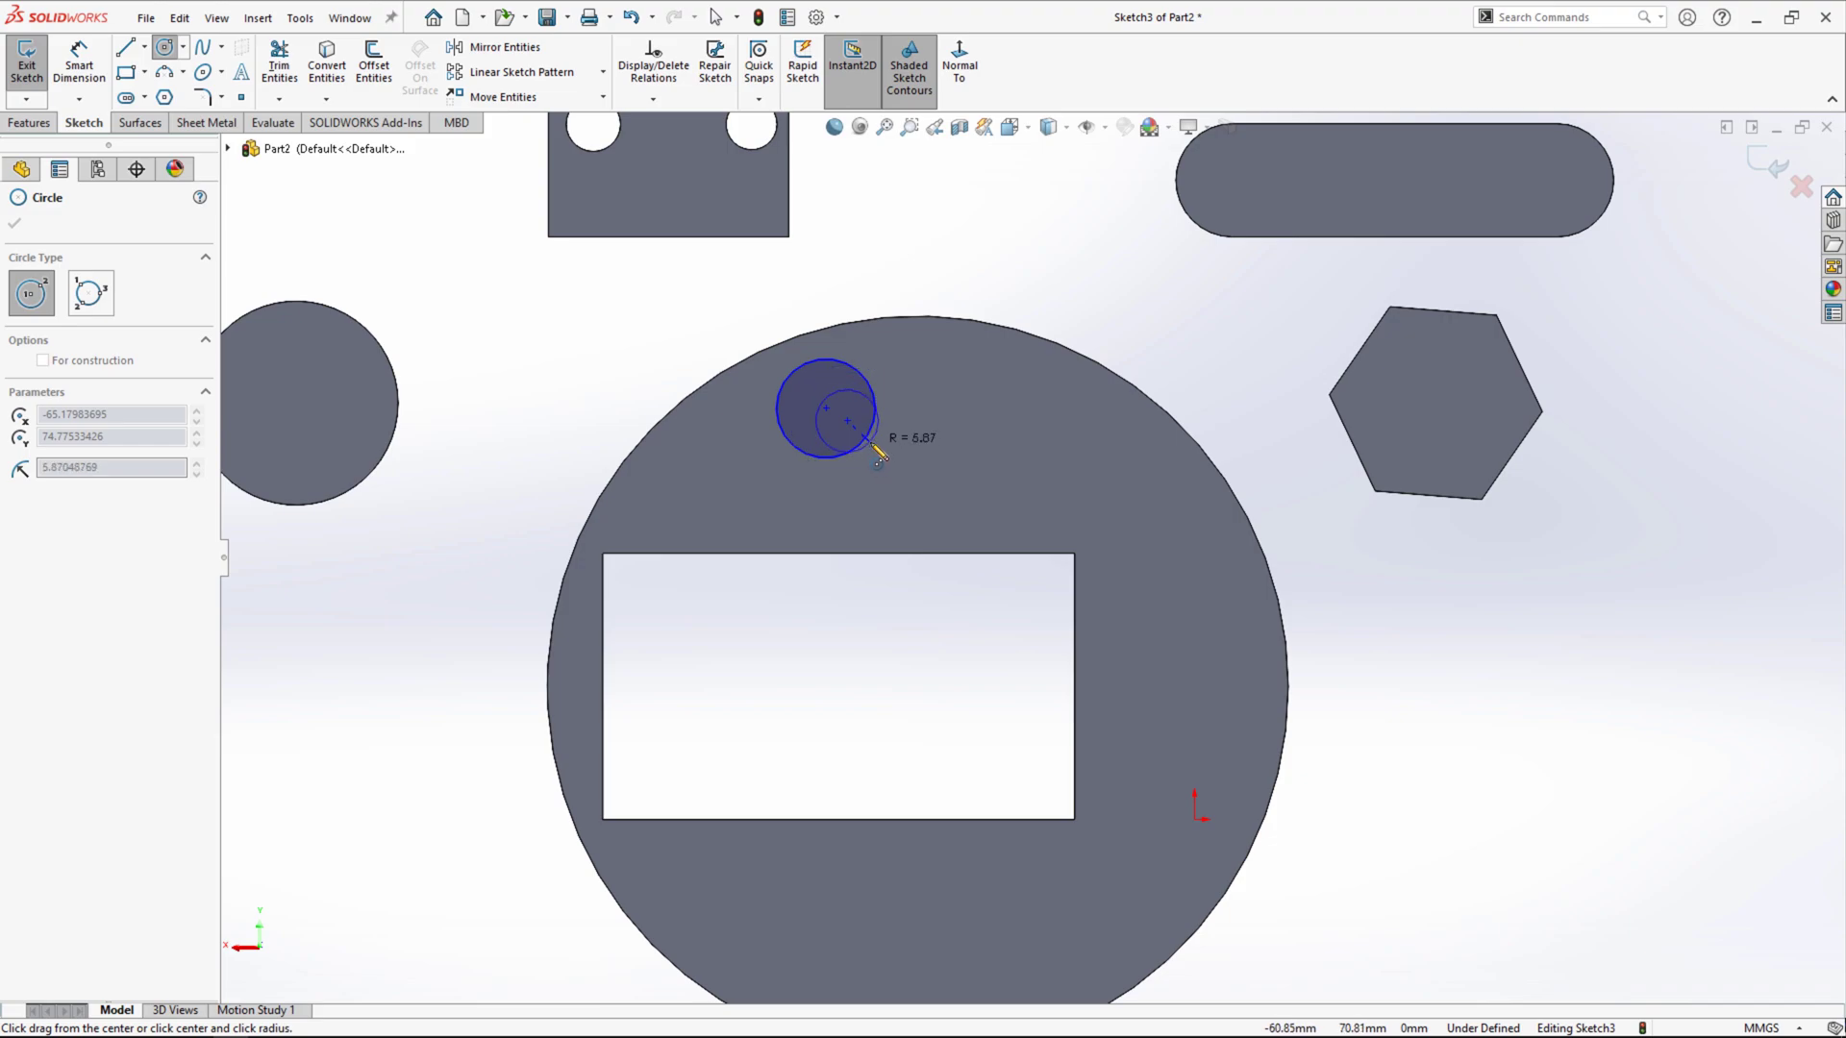
left_click(877, 451)
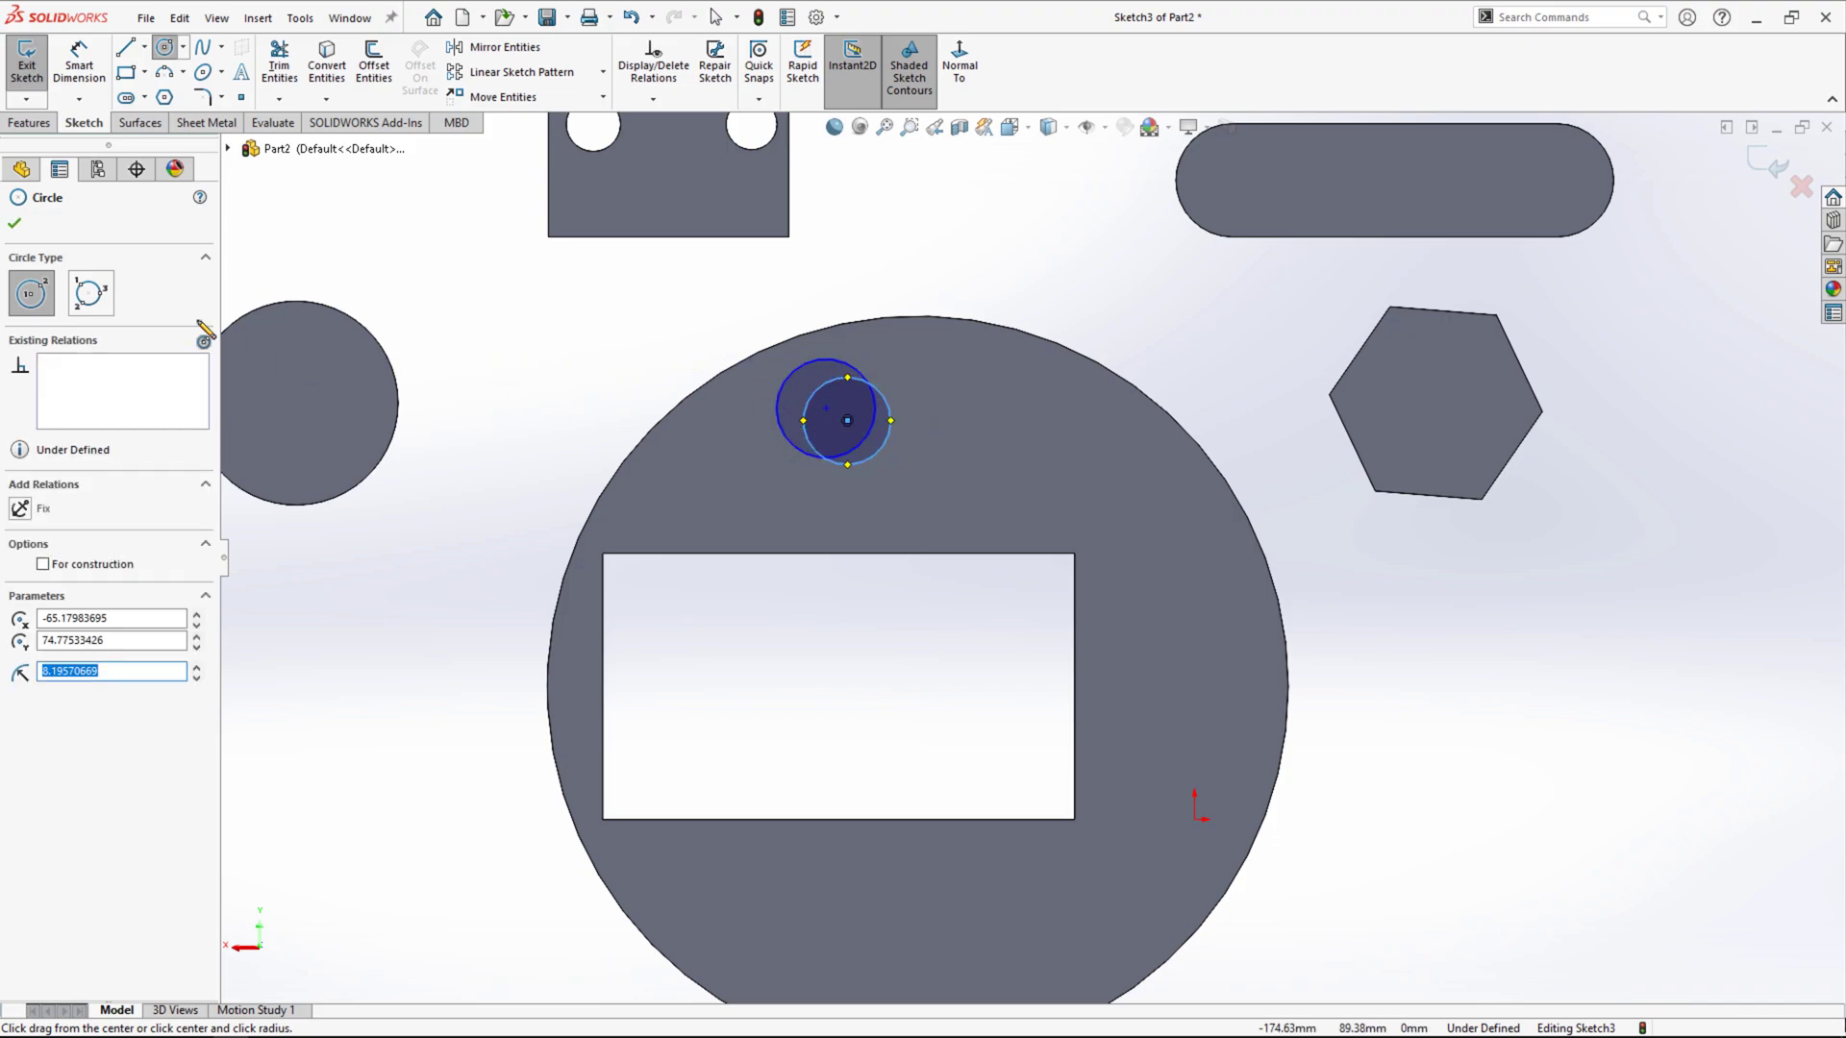
key("Escape")
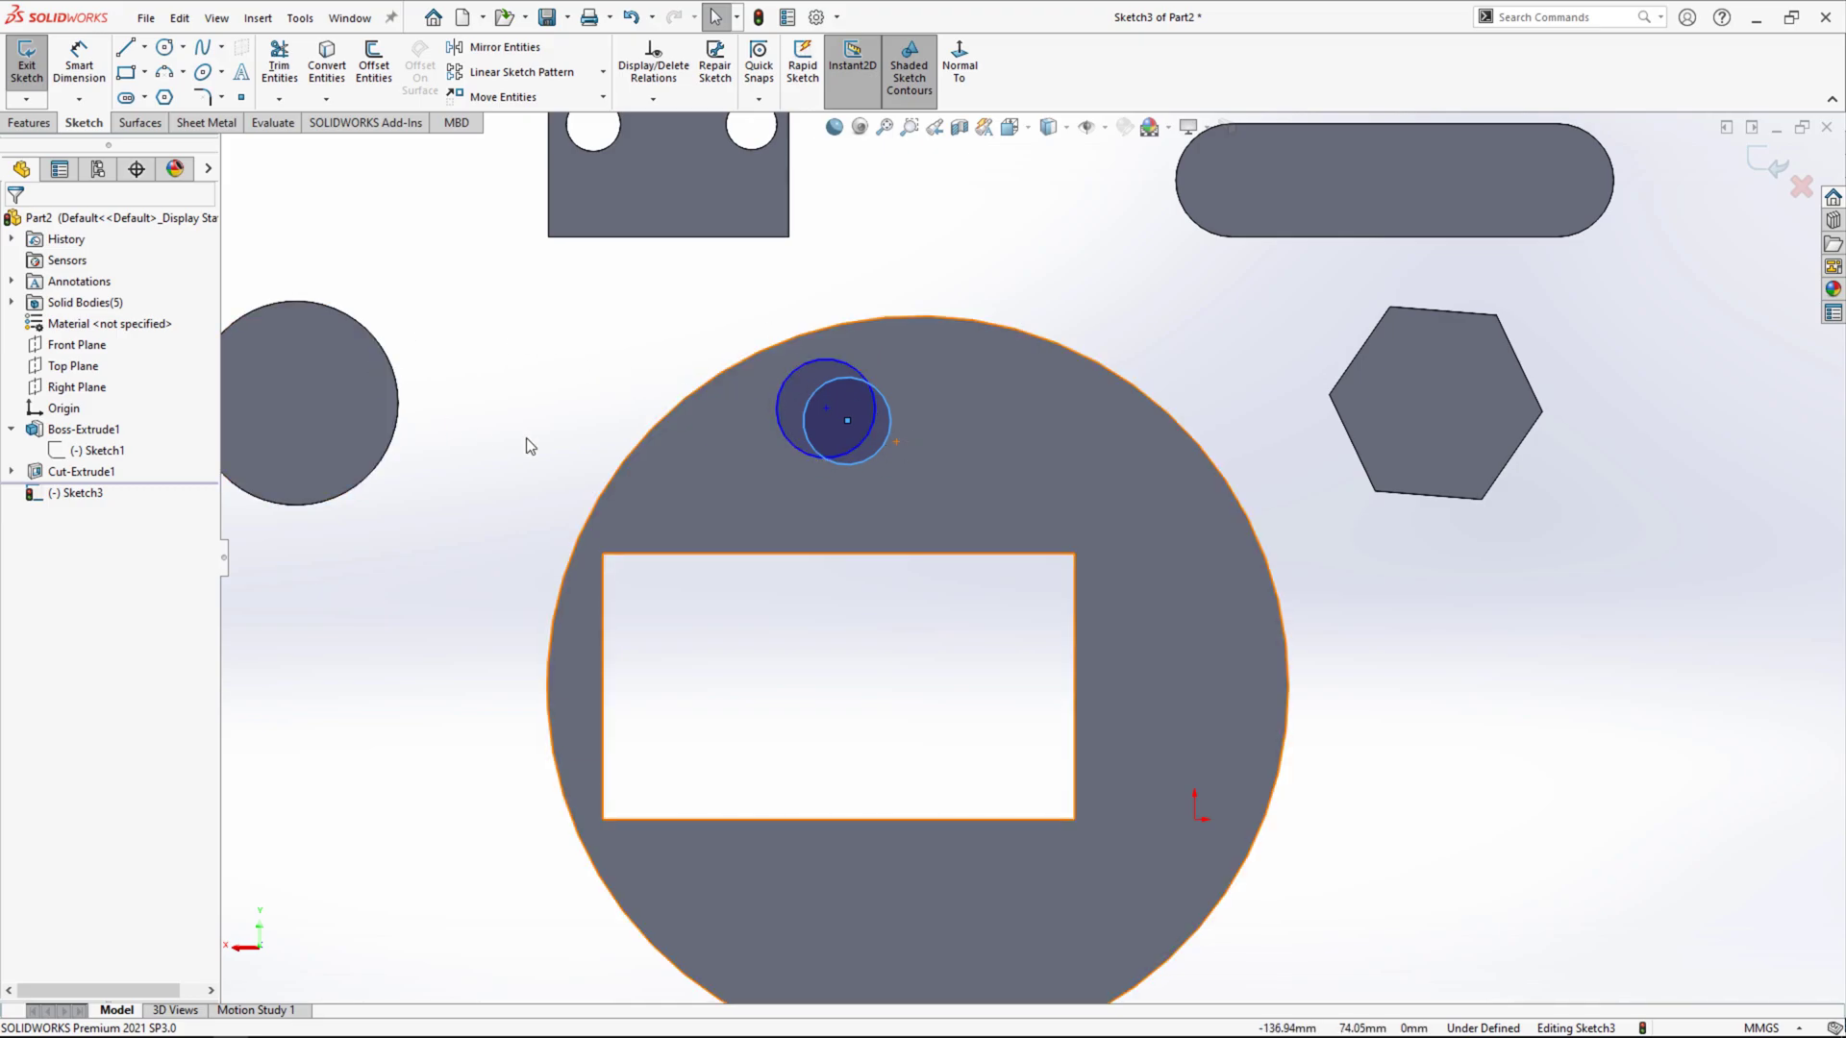
Start a boss extrusion from the overlapping circles and select all three enclosed regions as its contours.
left_click(29, 123)
left_click(27, 69)
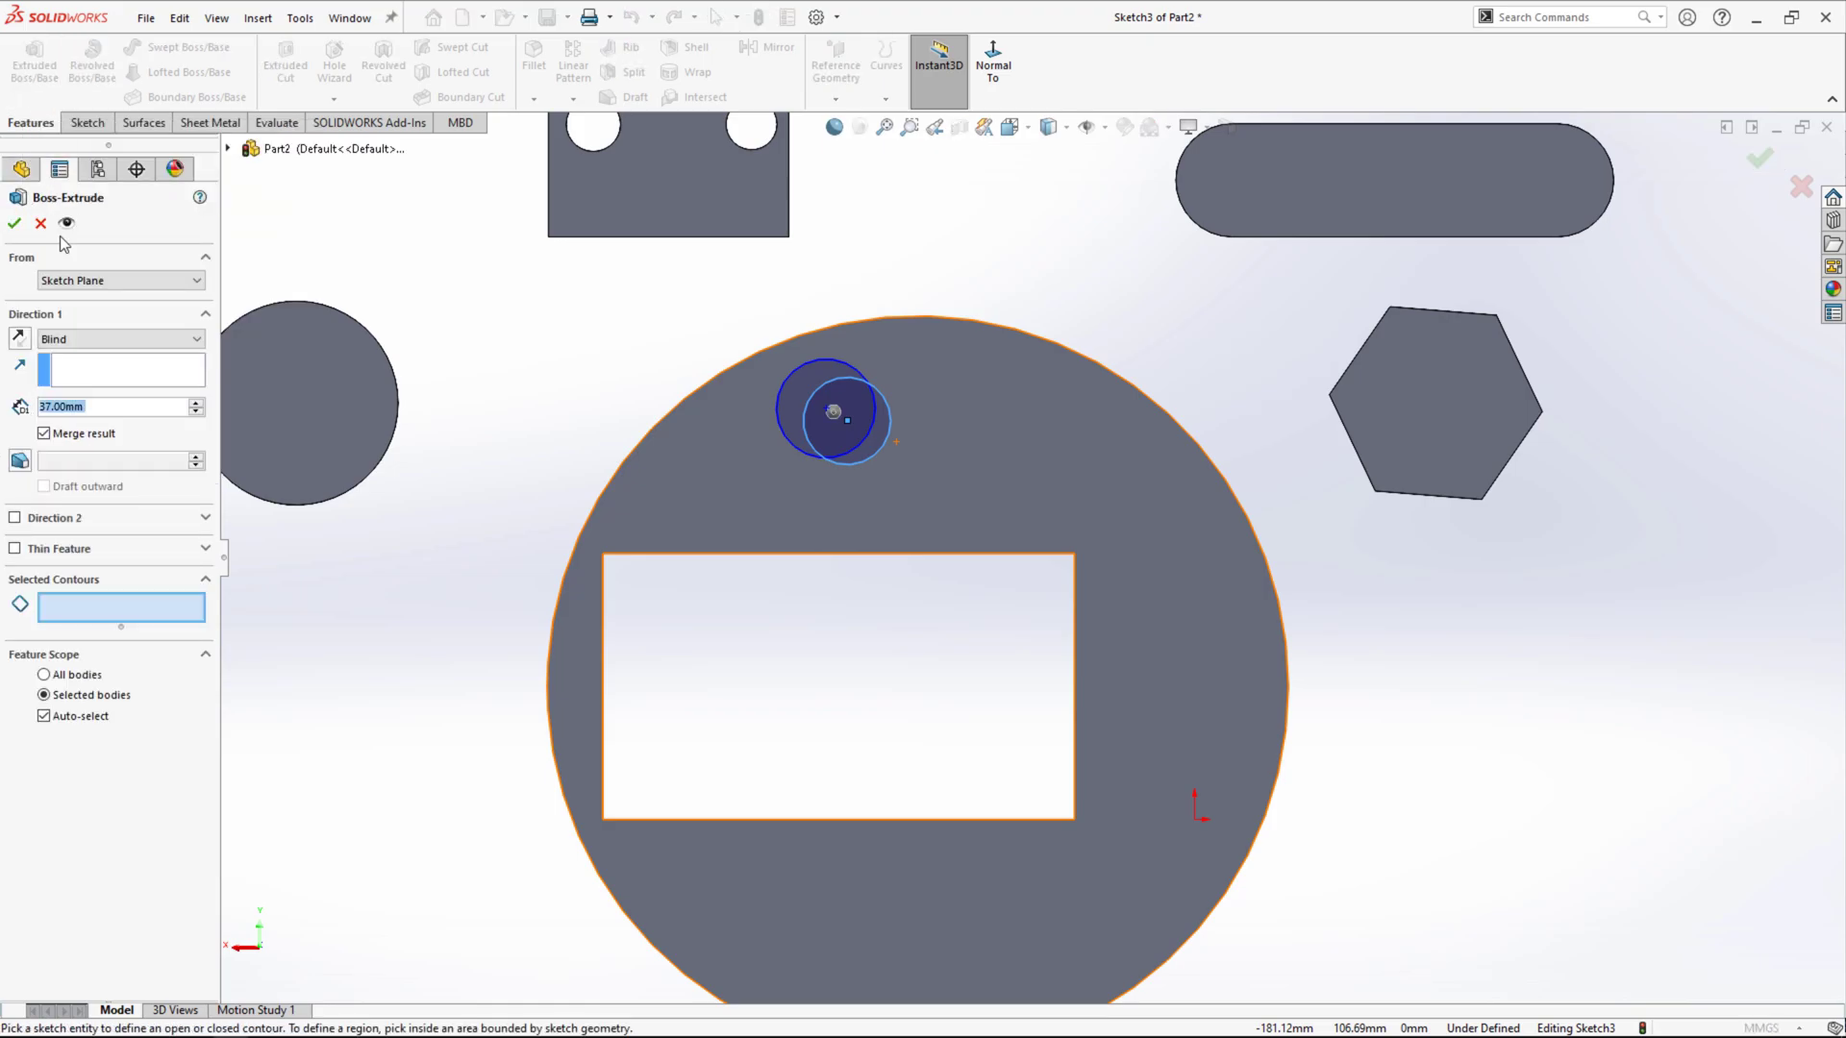
middle_click_drag(609, 346, 461, 511)
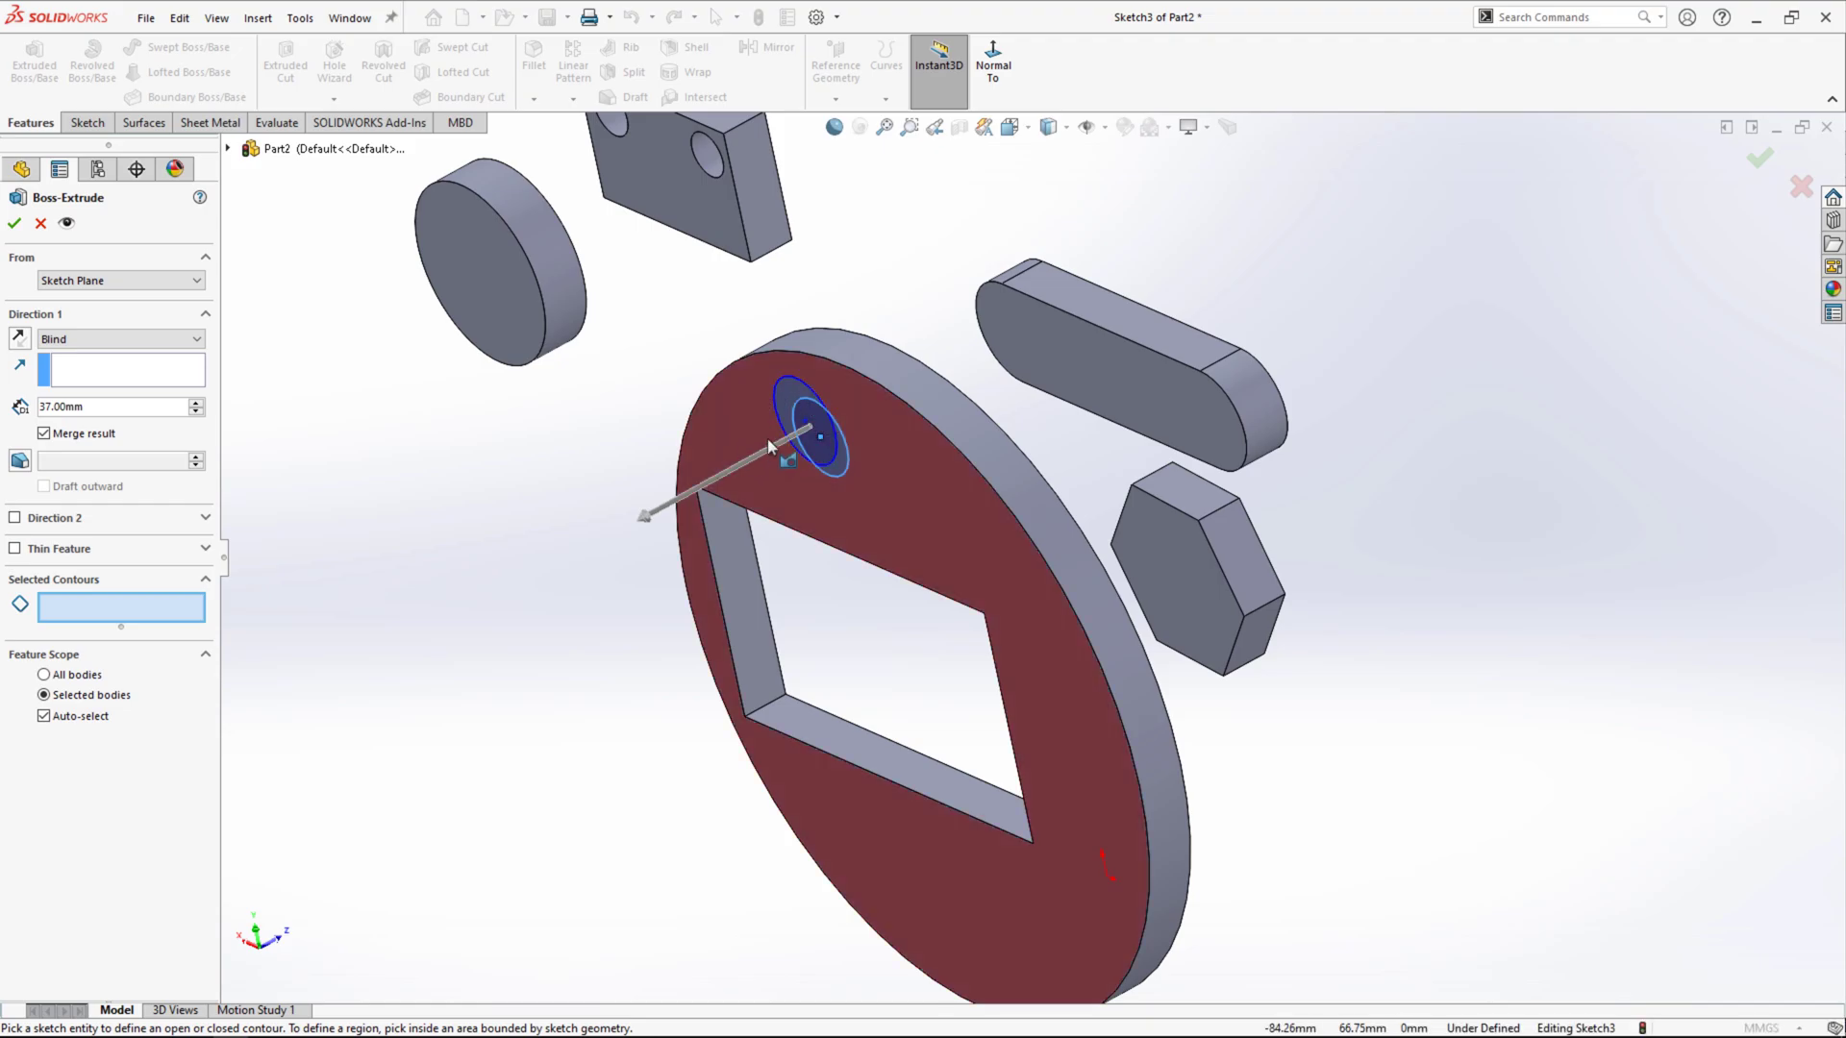
key("ctrl+8")
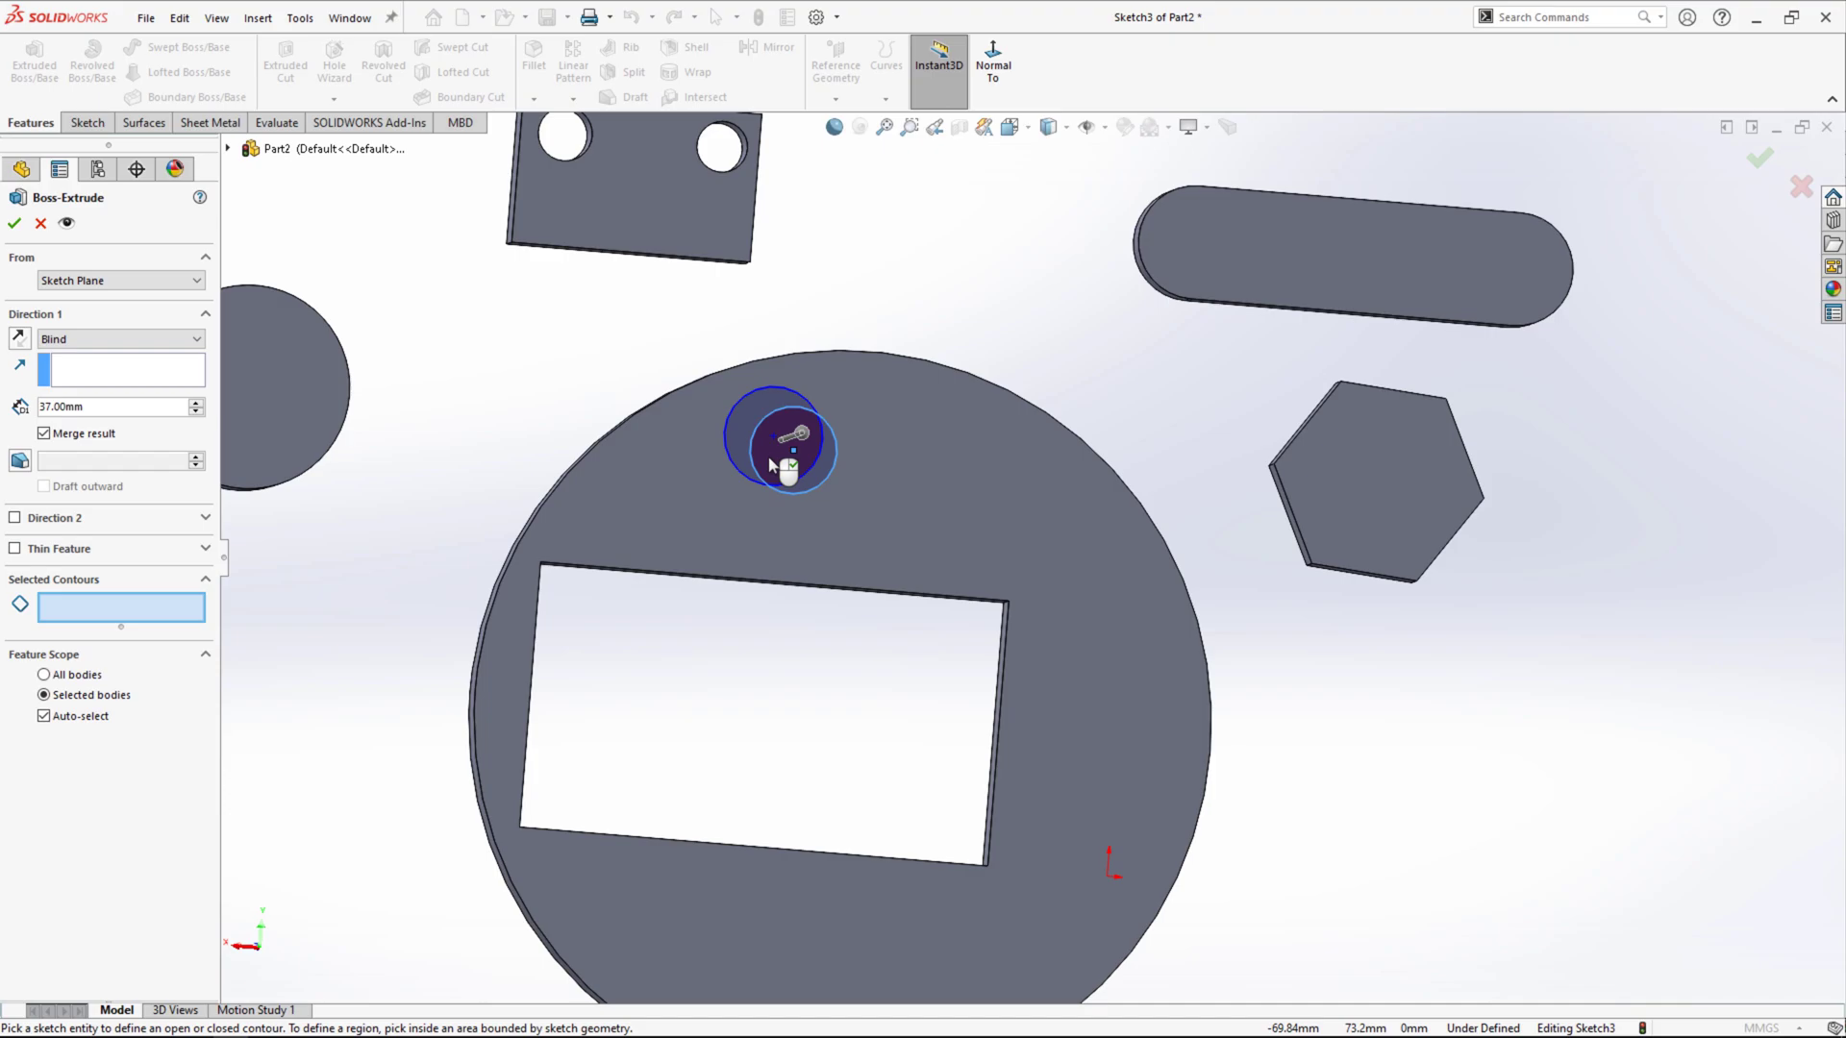
left_click(771, 466)
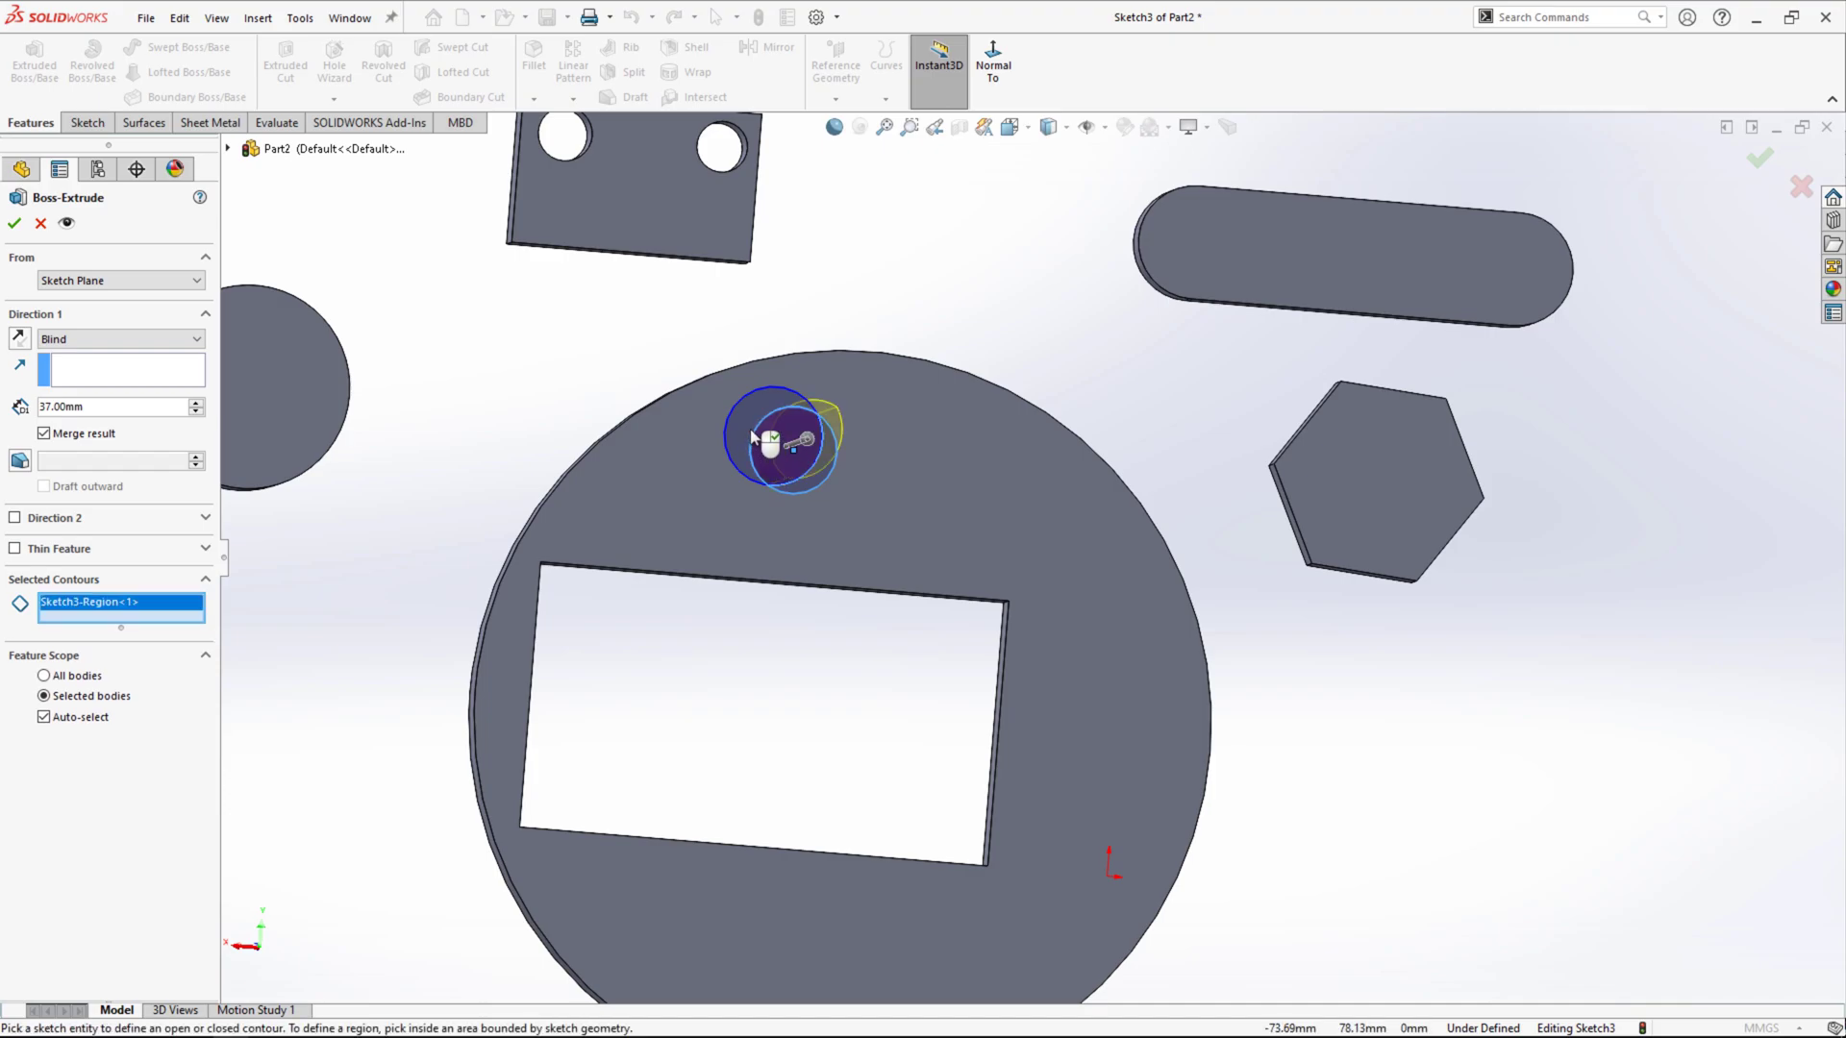
left_click(745, 423)
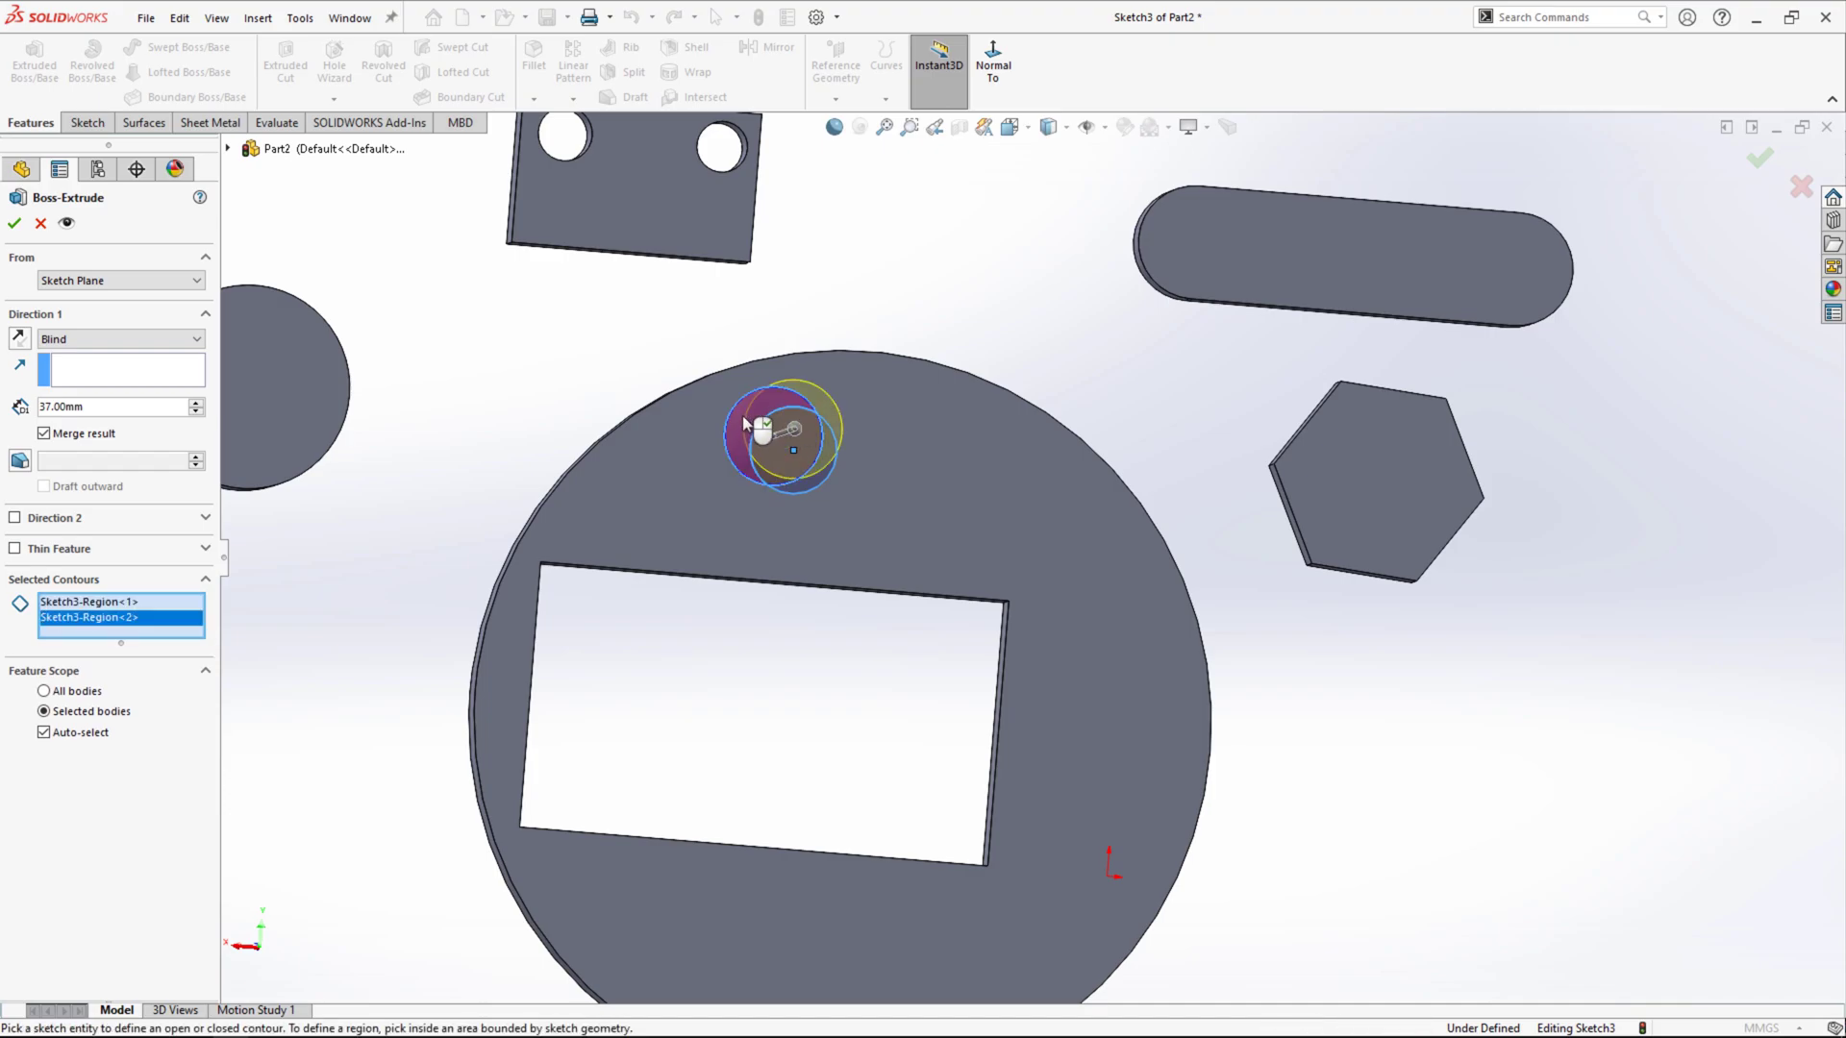
mouse_move(515, 363)
middle_mouse_down()
mouse_move(445, 391)
mouse_move(362, 499)
mouse_move(443, 398)
mouse_move(475, 394)
middle_mouse_up()
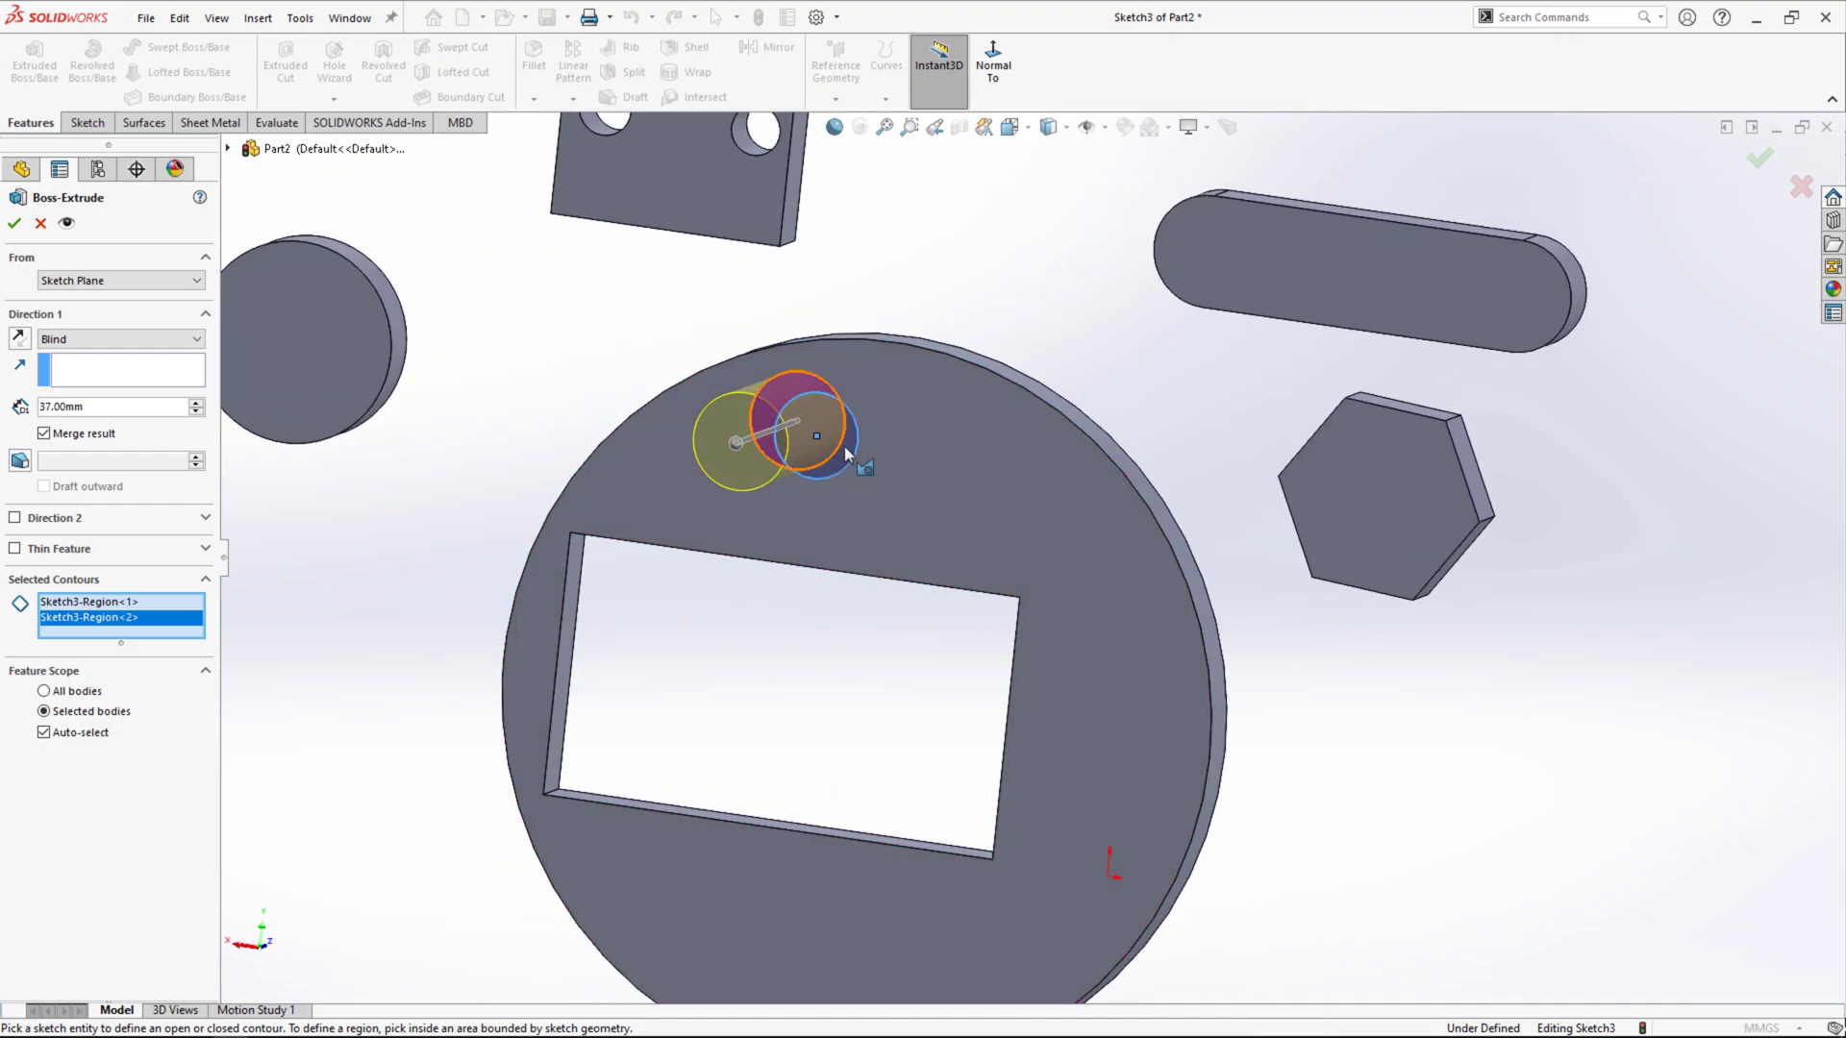
left_click(852, 440)
Set the boss extrusion's blind depth to 20 mm and create the feature on the large disc.
middle_click_drag(491, 495, 209, 433)
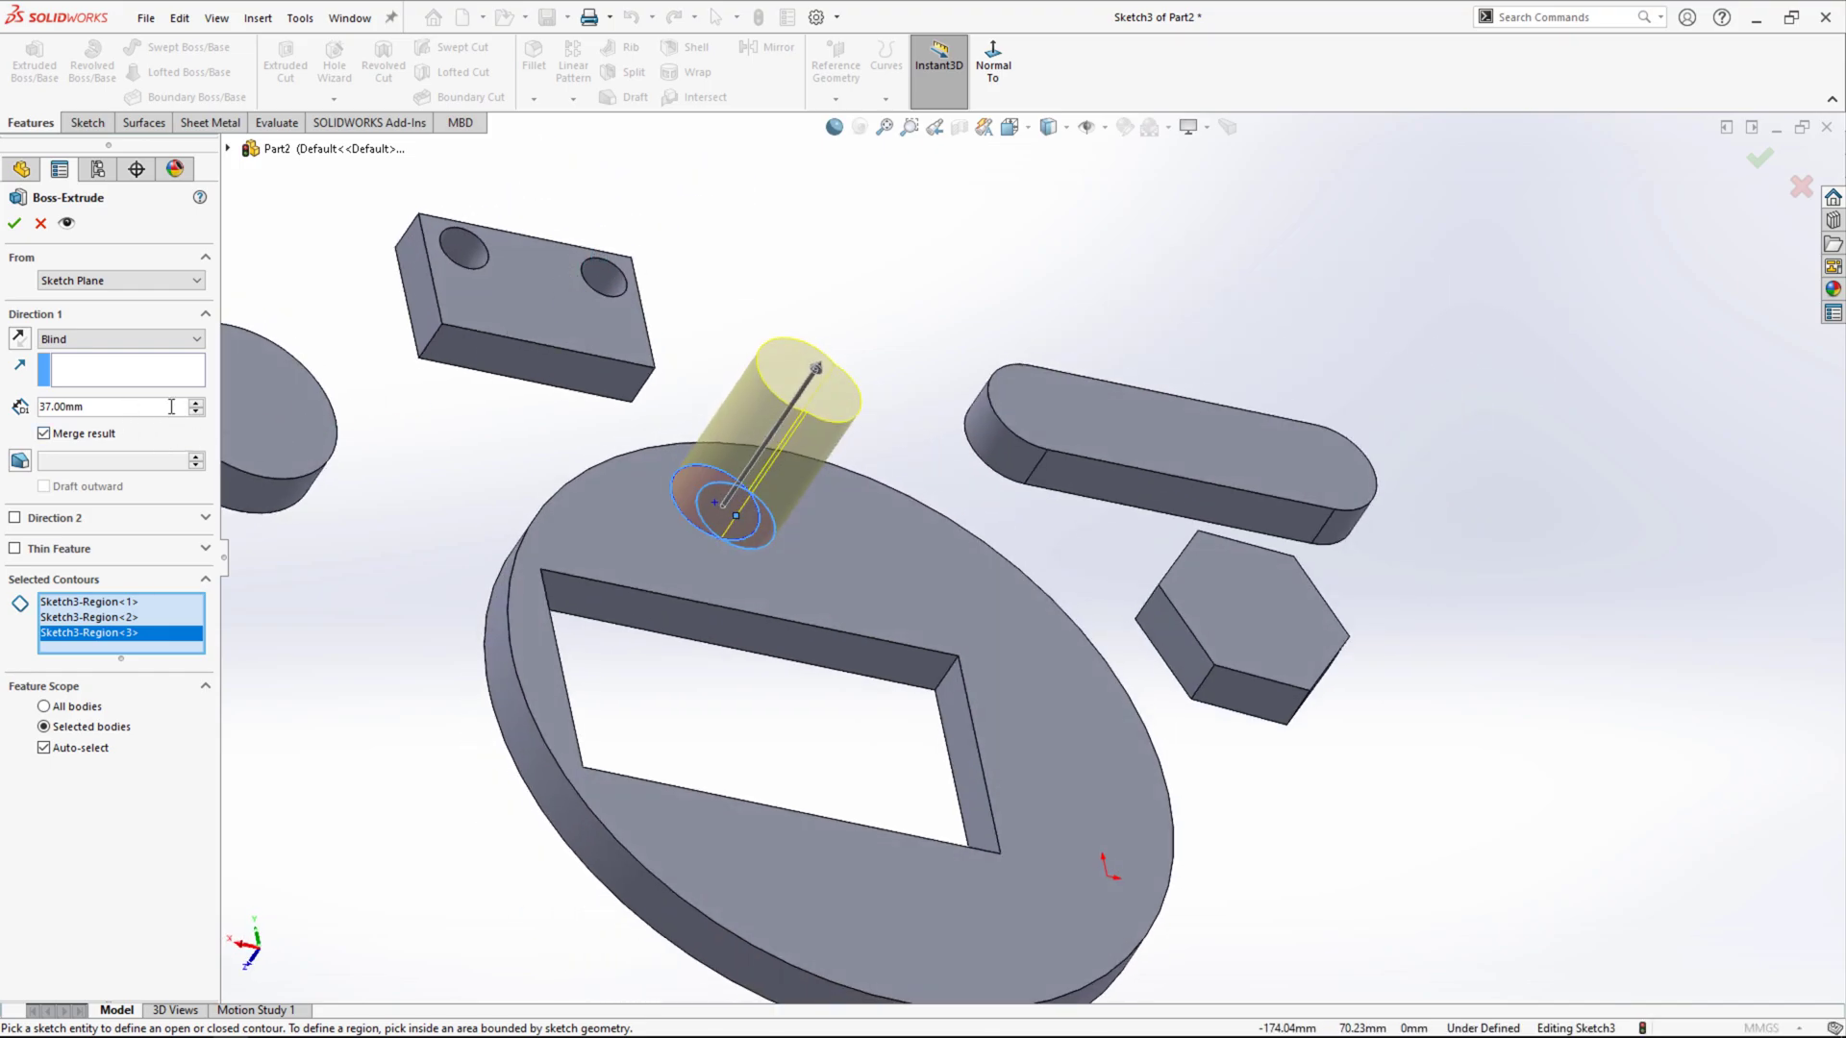
left_click_drag(103, 410, 29, 409)
type("20")
key("Return")
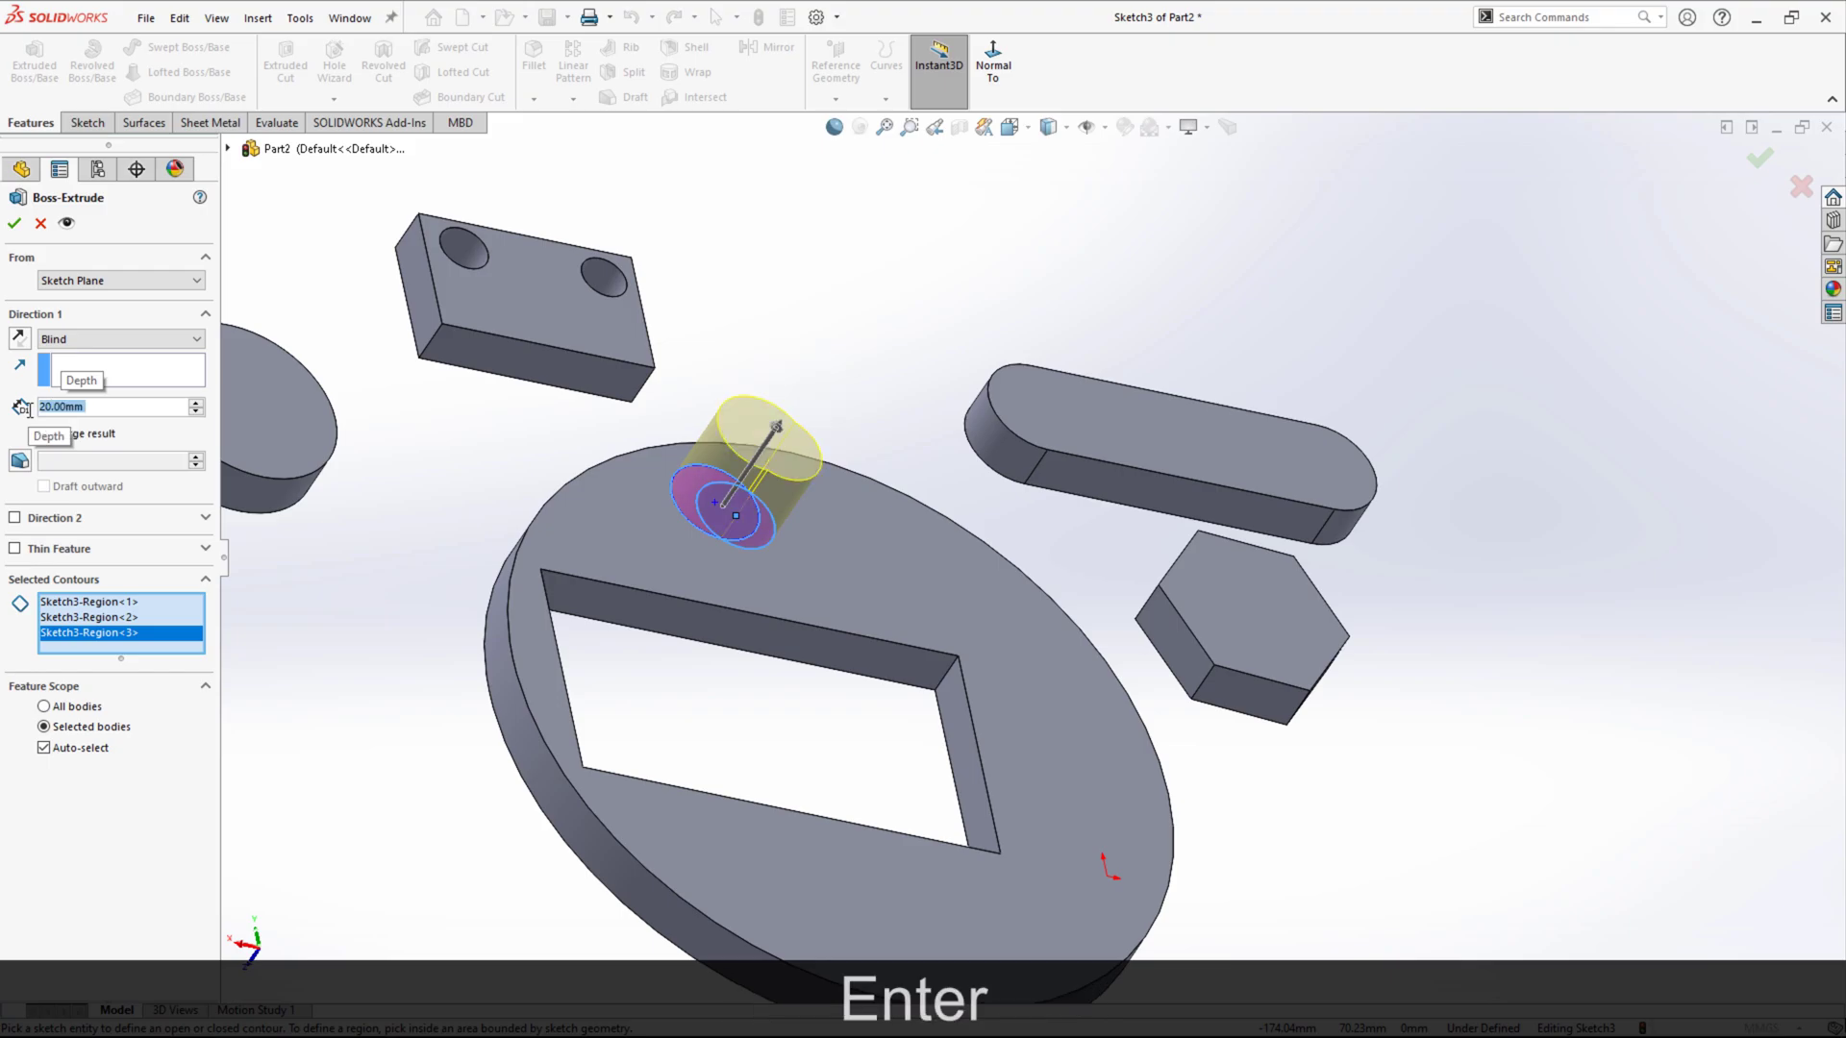
left_click(14, 223)
middle_click_drag(781, 406, 765, 481)
middle_click_drag(682, 526, 540, 493)
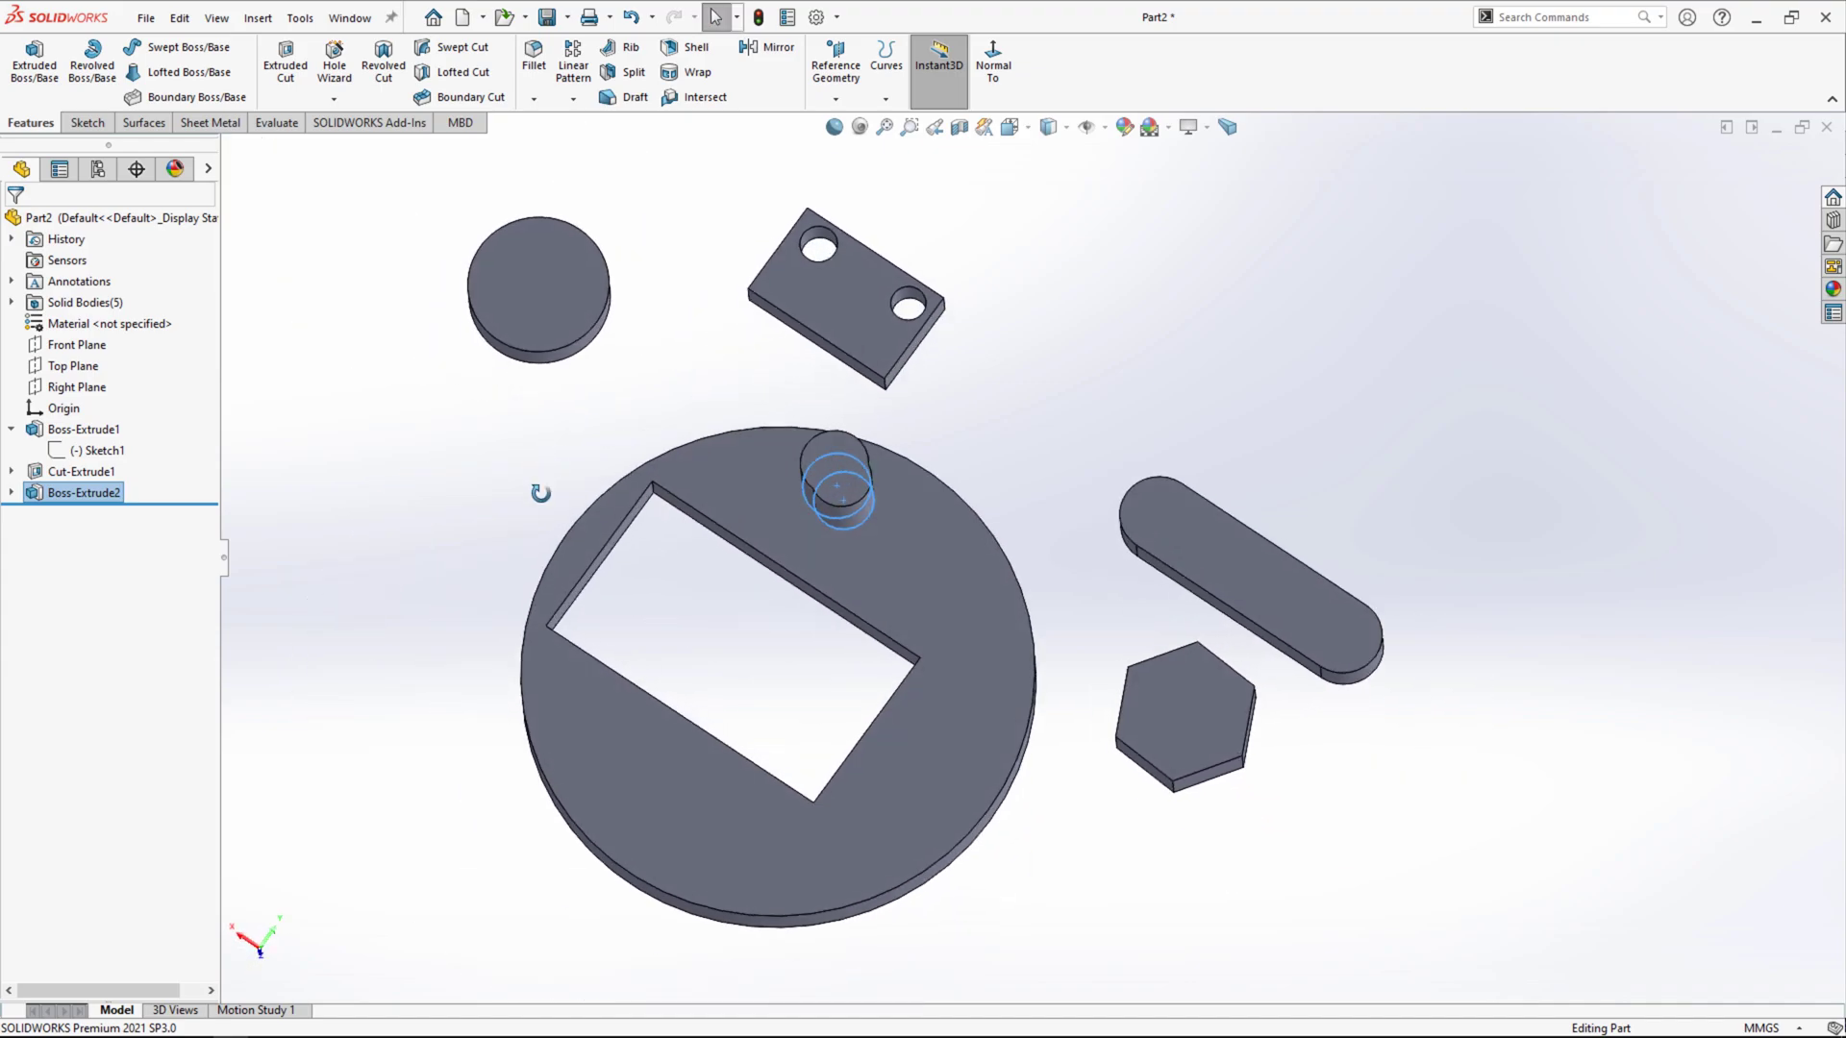